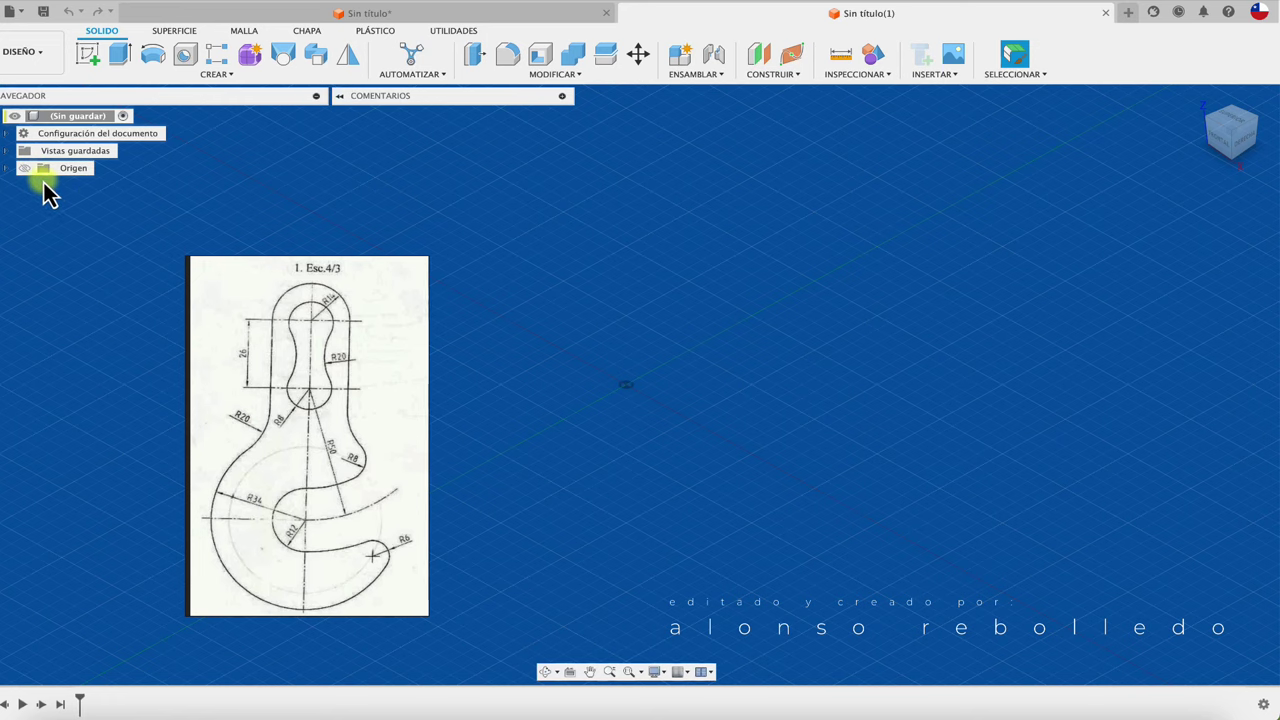
Make the origin planes and axes visible and start a new sketch.
{"action": "left_click", "coordinate": [24, 168]}
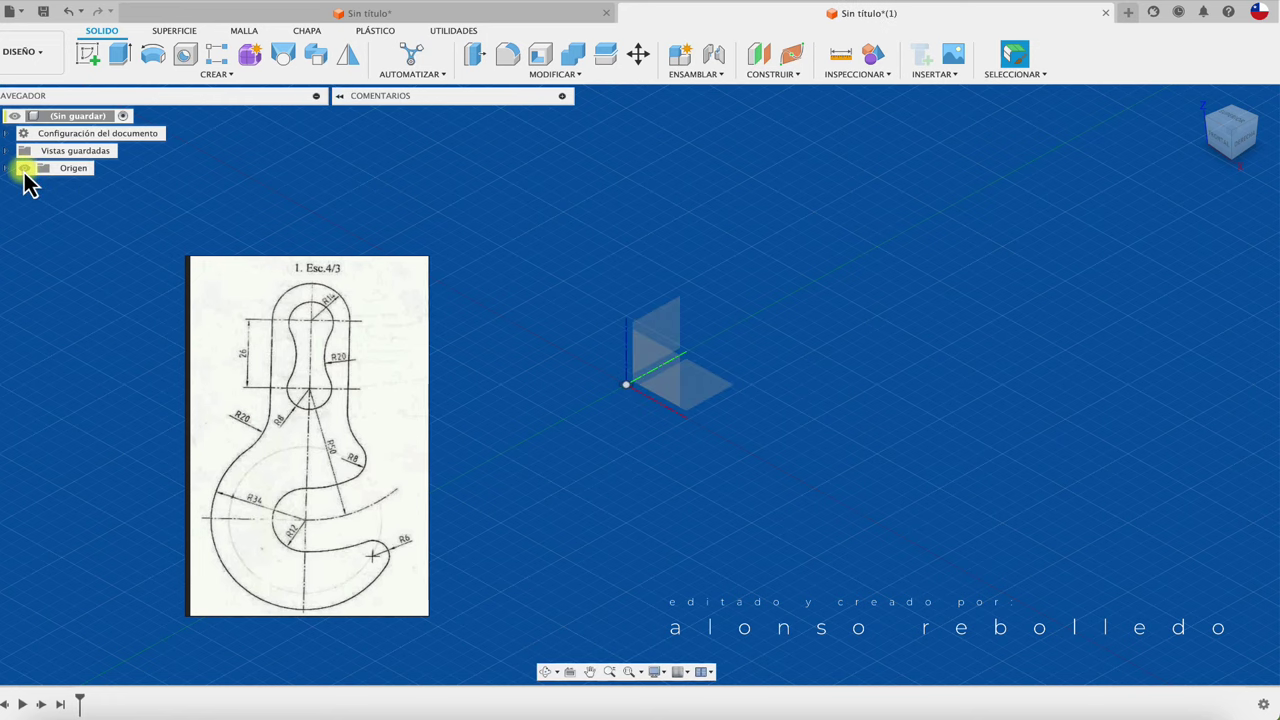
{"action": "left_click", "coordinate": [88, 55]}
Place the sketch on an origin plane and draw a circle centred at the origin.
{"action": "left_click", "coordinate": [728, 400]}
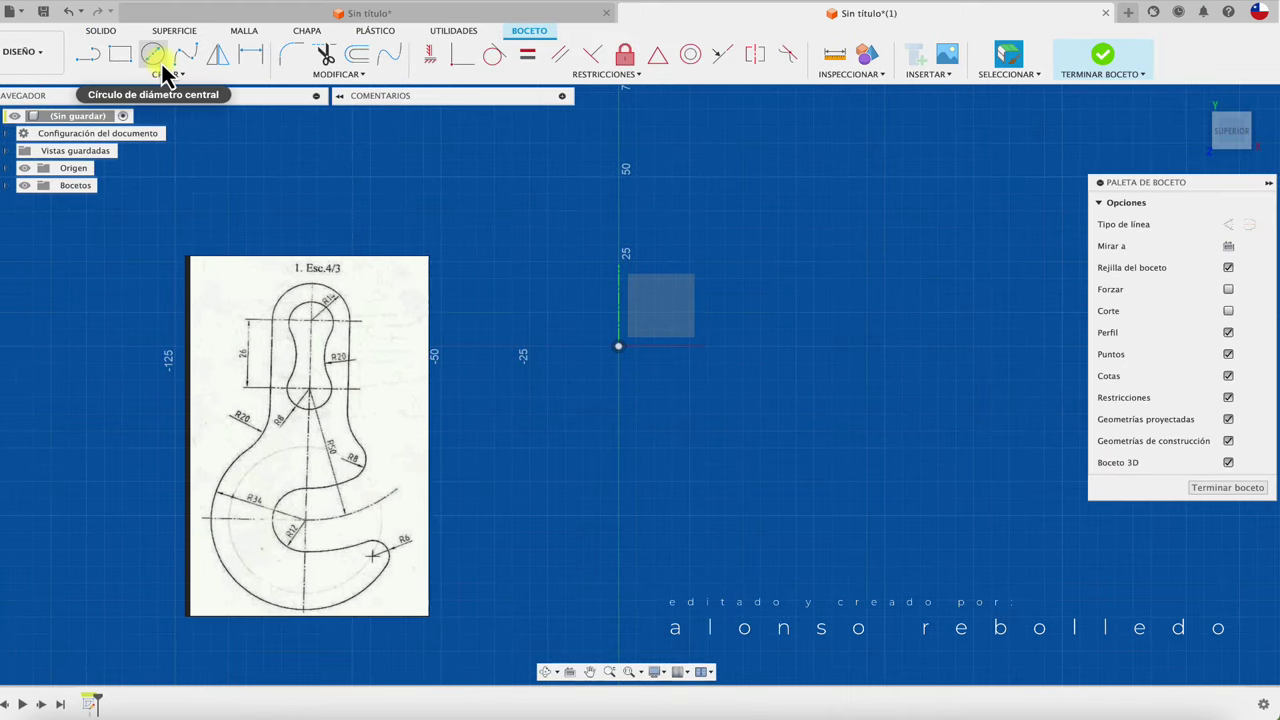
{"action": "left_click", "coordinate": [153, 54]}
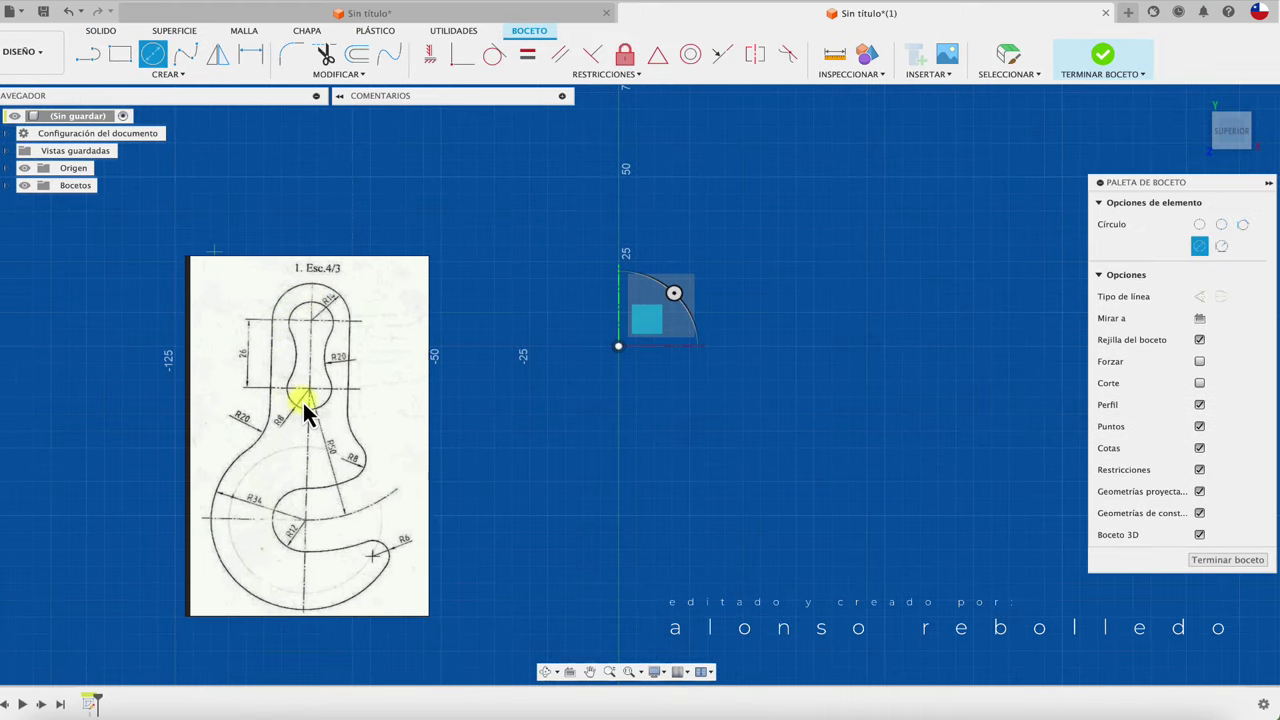
{"action": "left_click", "coordinate": [619, 344]}
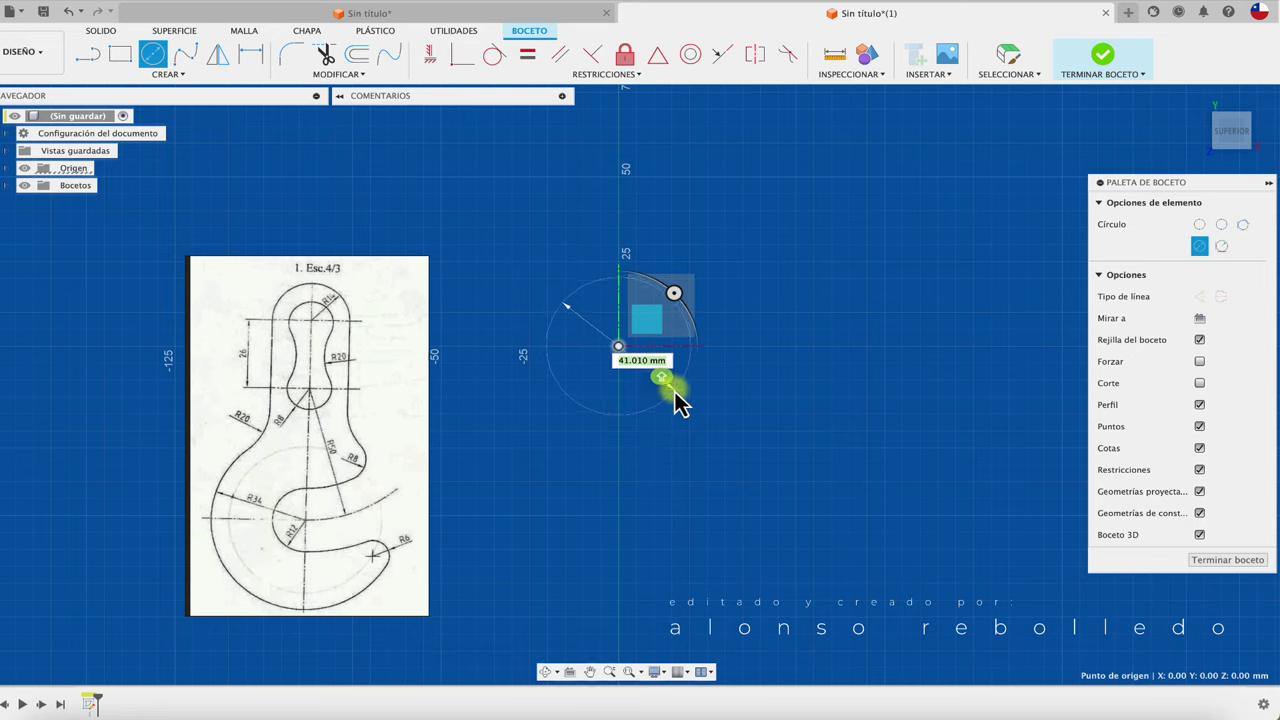
{"action": "left_click", "coordinate": [675, 390]}
Dimension the origin circle as an 8 mm radius.
{"action": "key", "text": "d"}
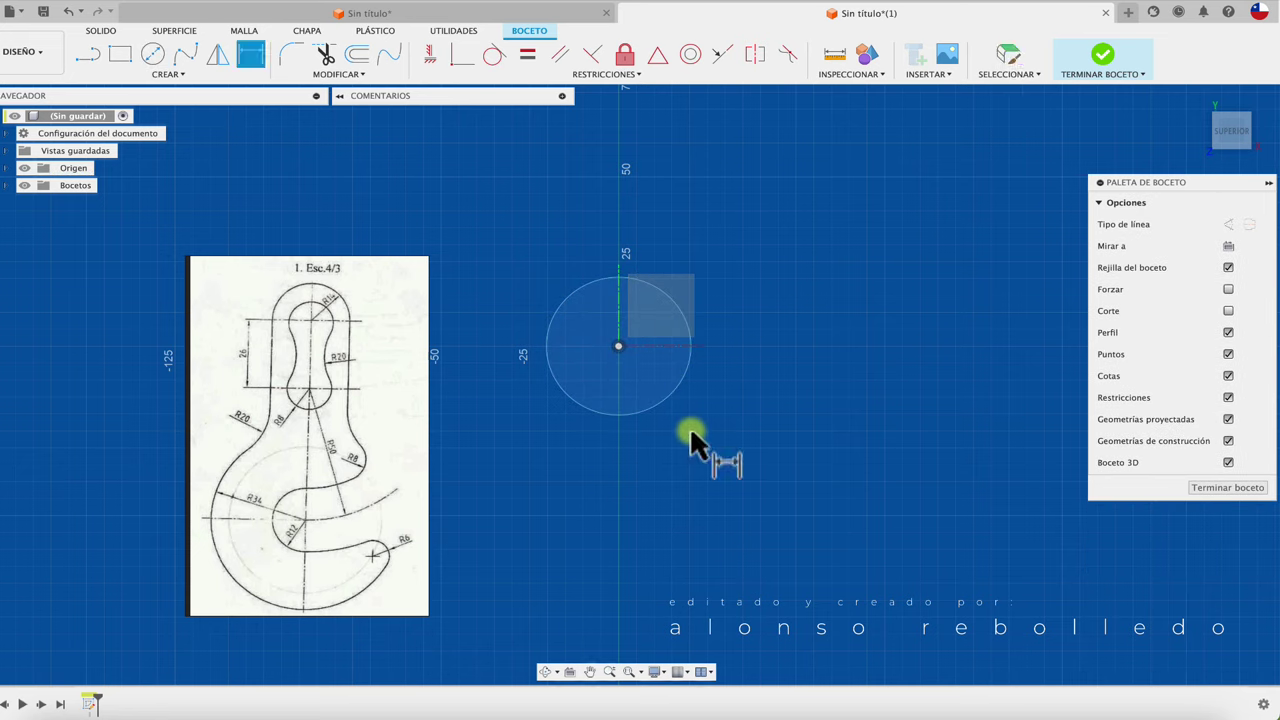
{"action": "left_click", "coordinate": [660, 408]}
{"action": "right_click", "coordinate": [698, 462]}
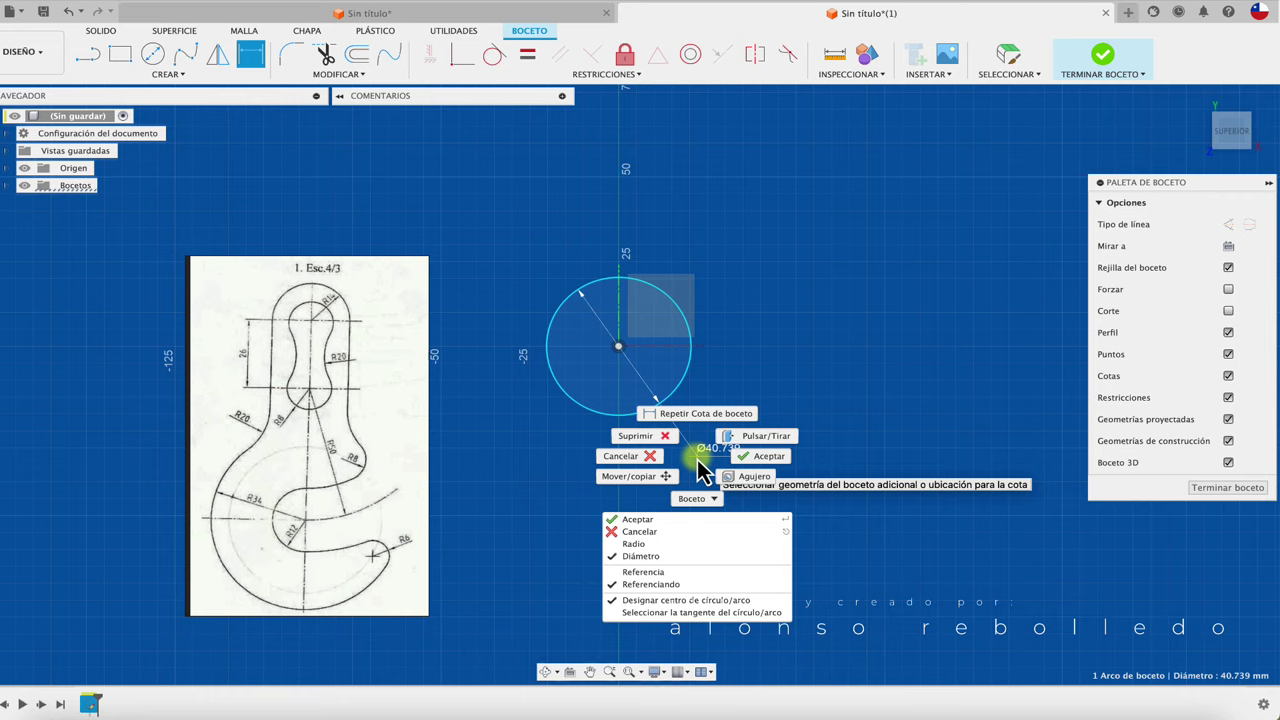
{"action": "left_click", "coordinate": [668, 543]}
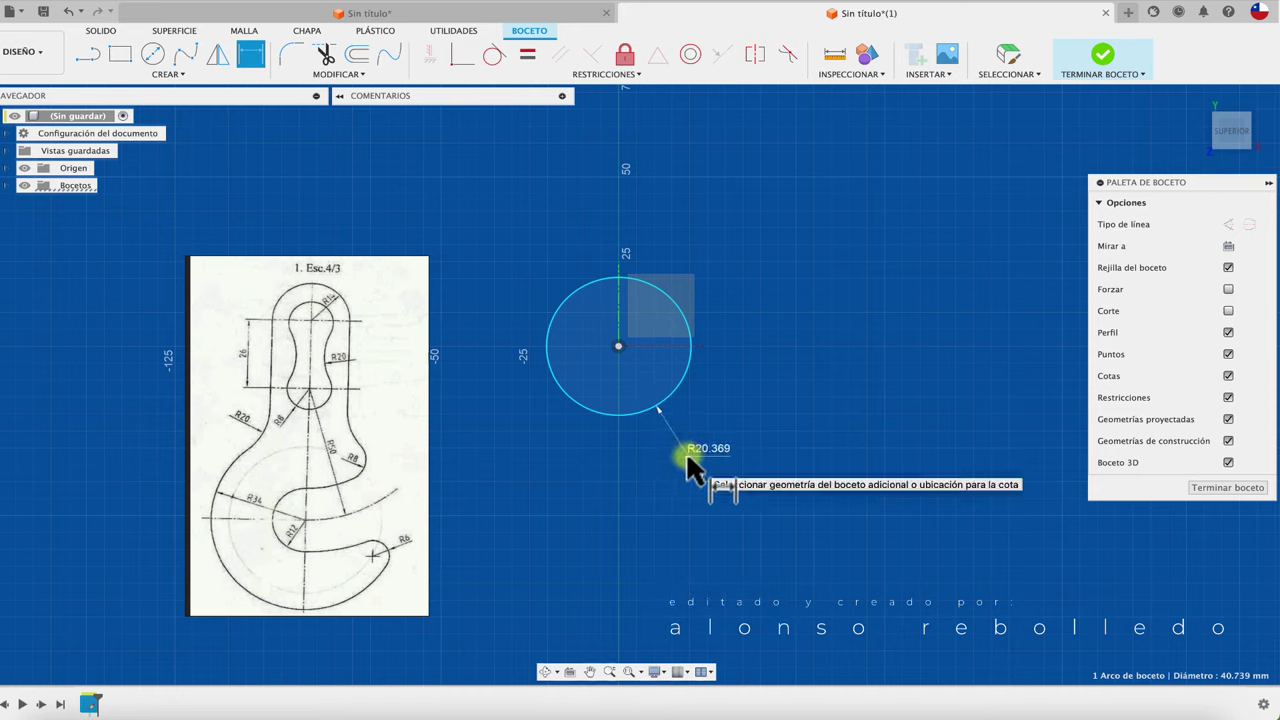
{"action": "left_click", "coordinate": [686, 451]}
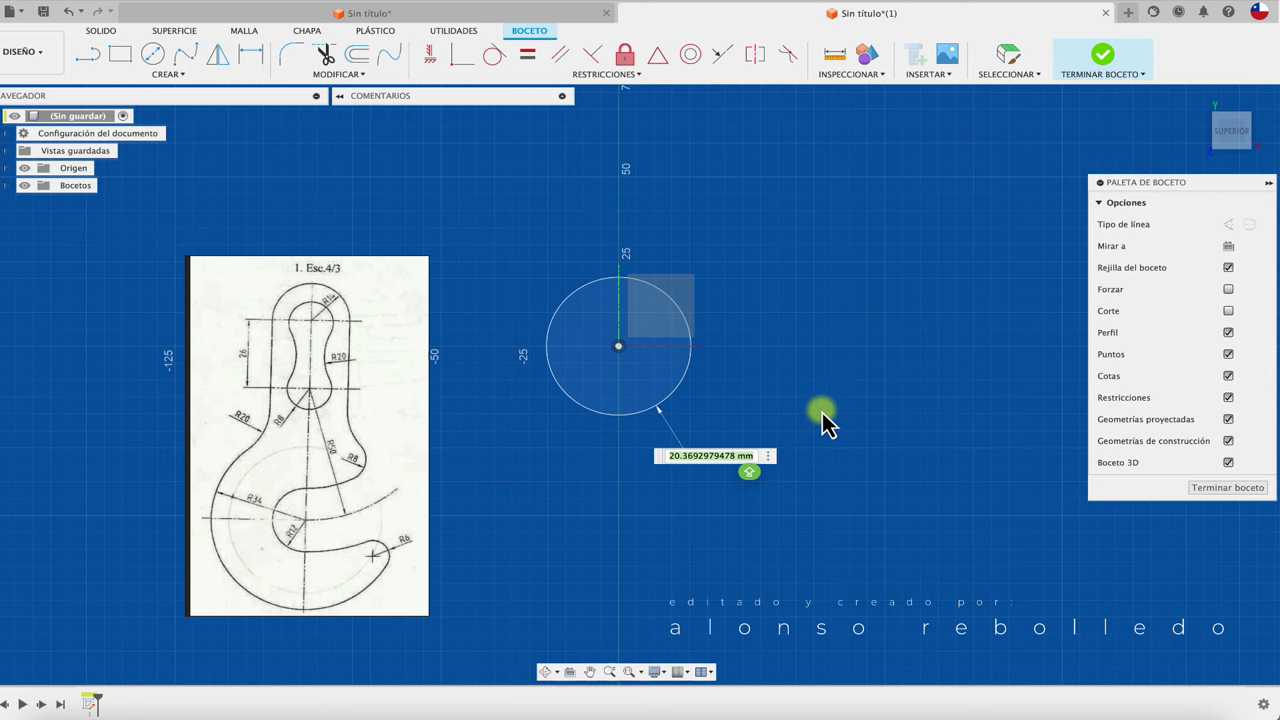
{"action": "type", "text": "8"}
{"action": "key", "text": "Return"}
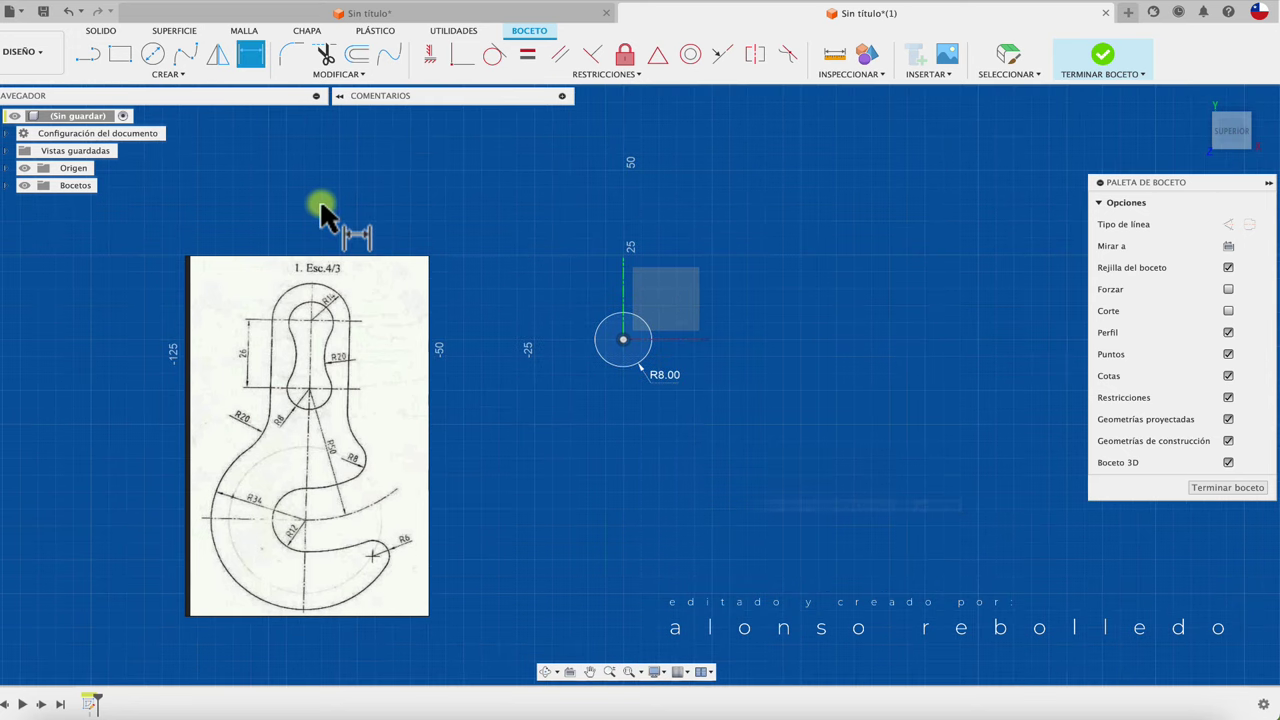
Draw a second circle below the first and dimension it to an 8 mm radius.
{"action": "left_click", "coordinate": [155, 54]}
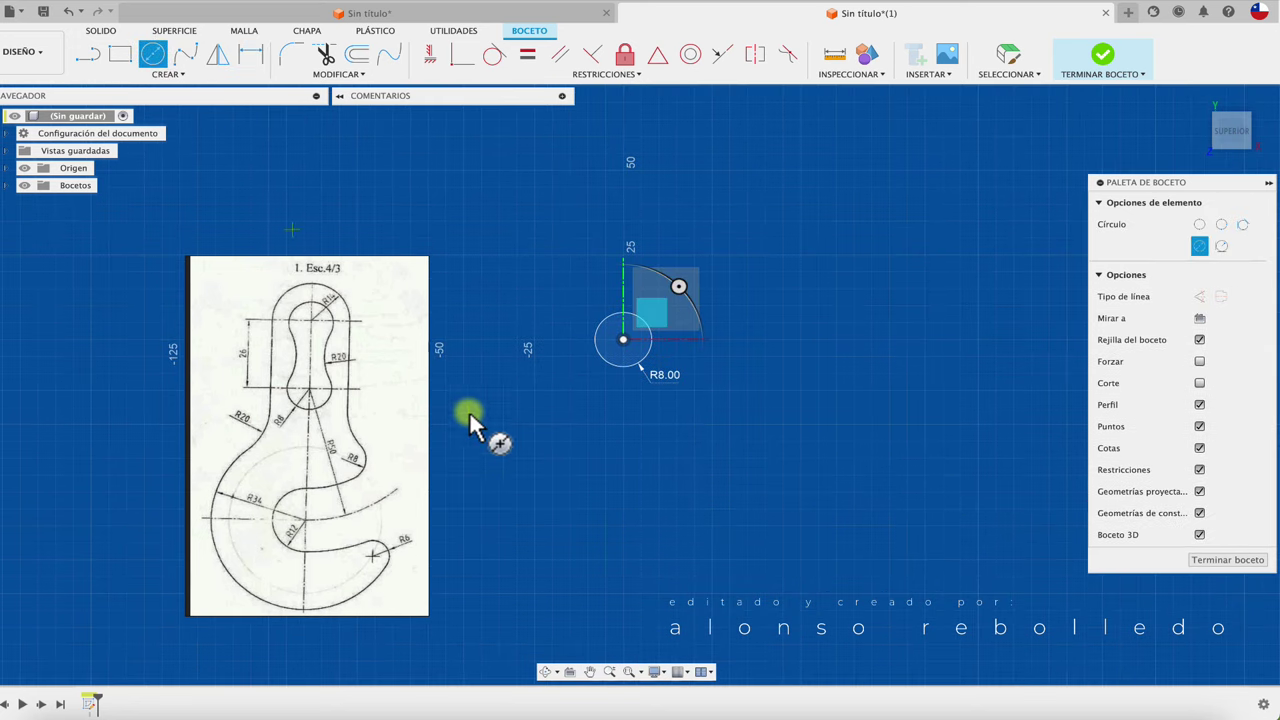
{"action": "left_click", "coordinate": [624, 441]}
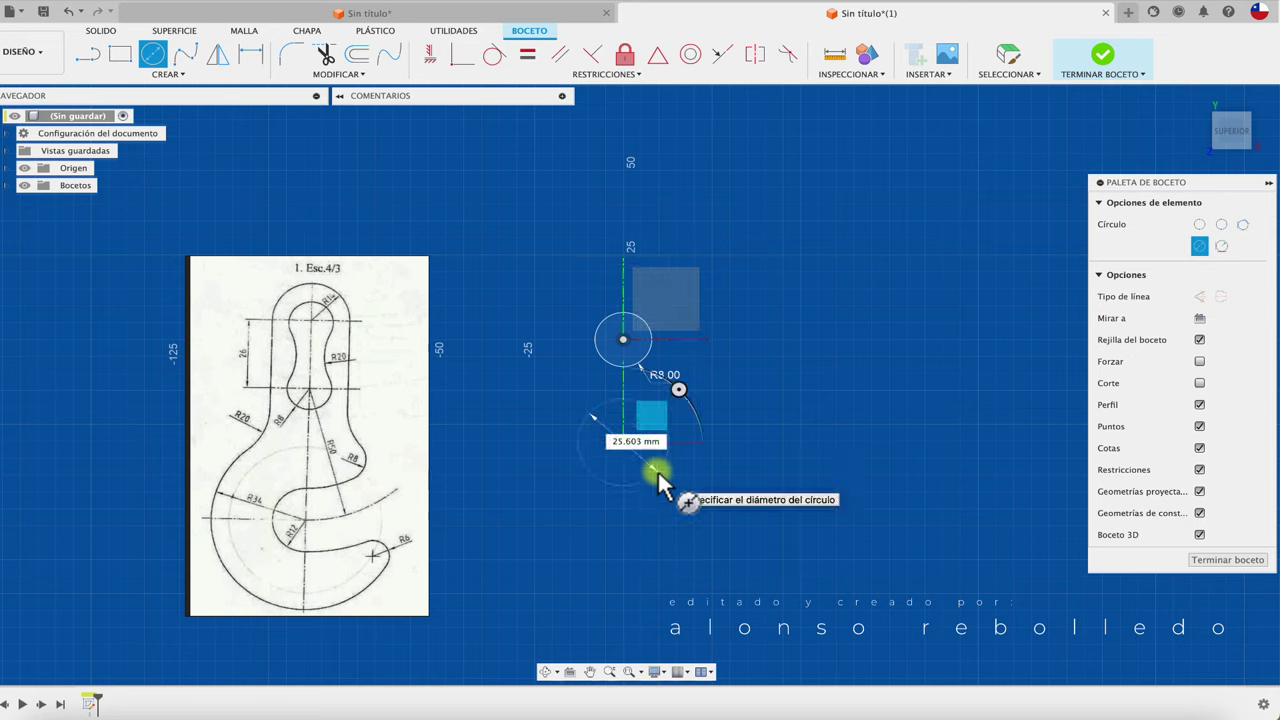
{"action": "type", "text": "26"}
{"action": "key", "text": "Return"}
{"action": "key", "text": "d"}
{"action": "left_click", "coordinate": [656, 472]}
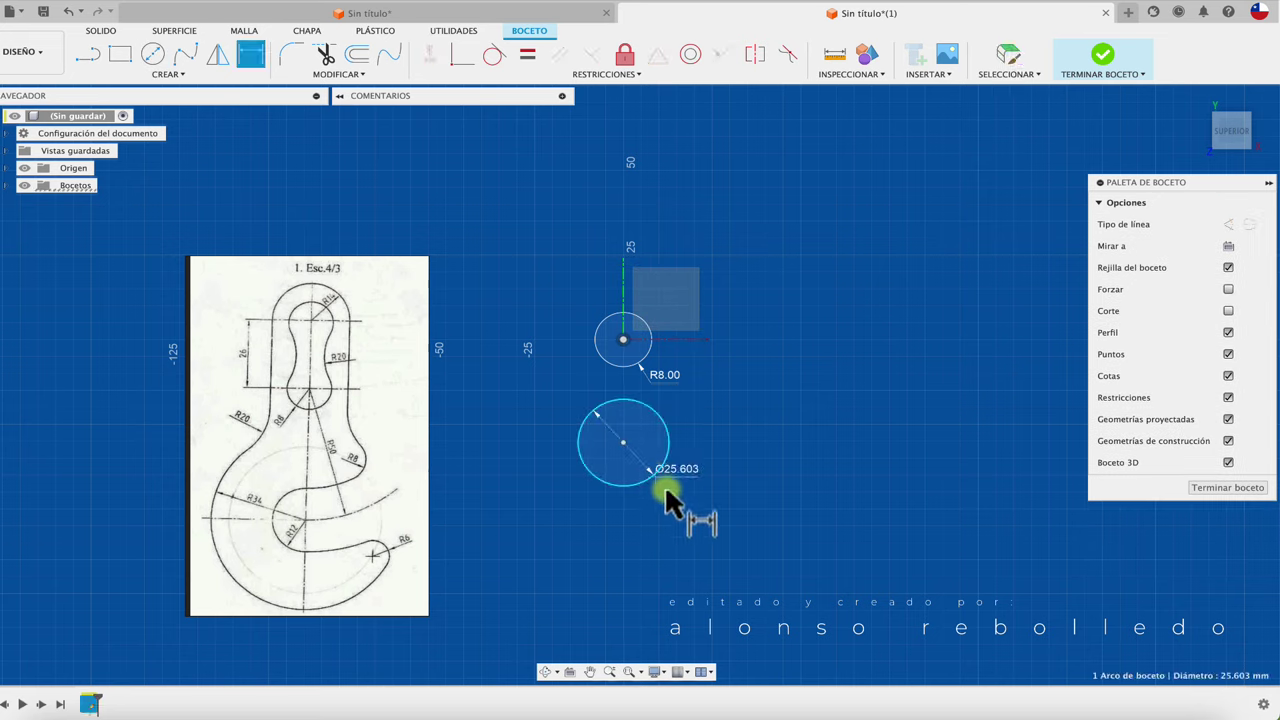
{"action": "right_click", "coordinate": [697, 530]}
{"action": "key", "text": "Escape"}
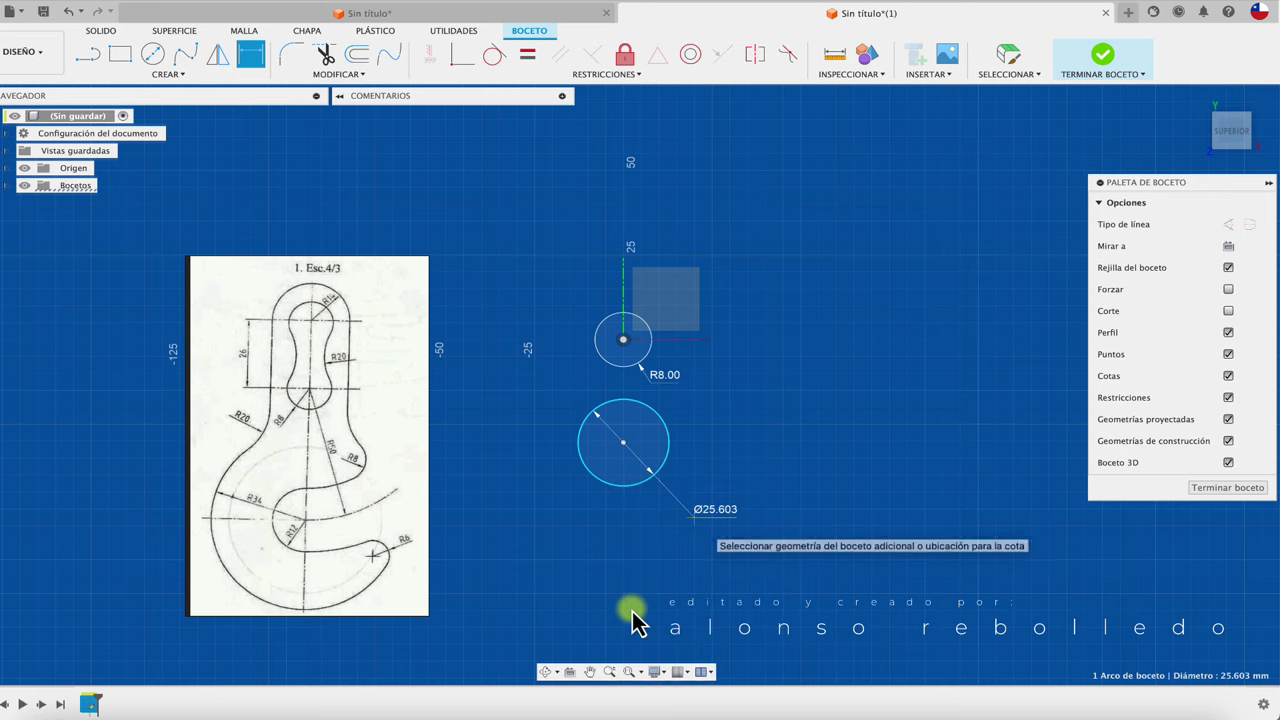
{"action": "left_click", "coordinate": [709, 507]}
{"action": "type", "text": "8"}
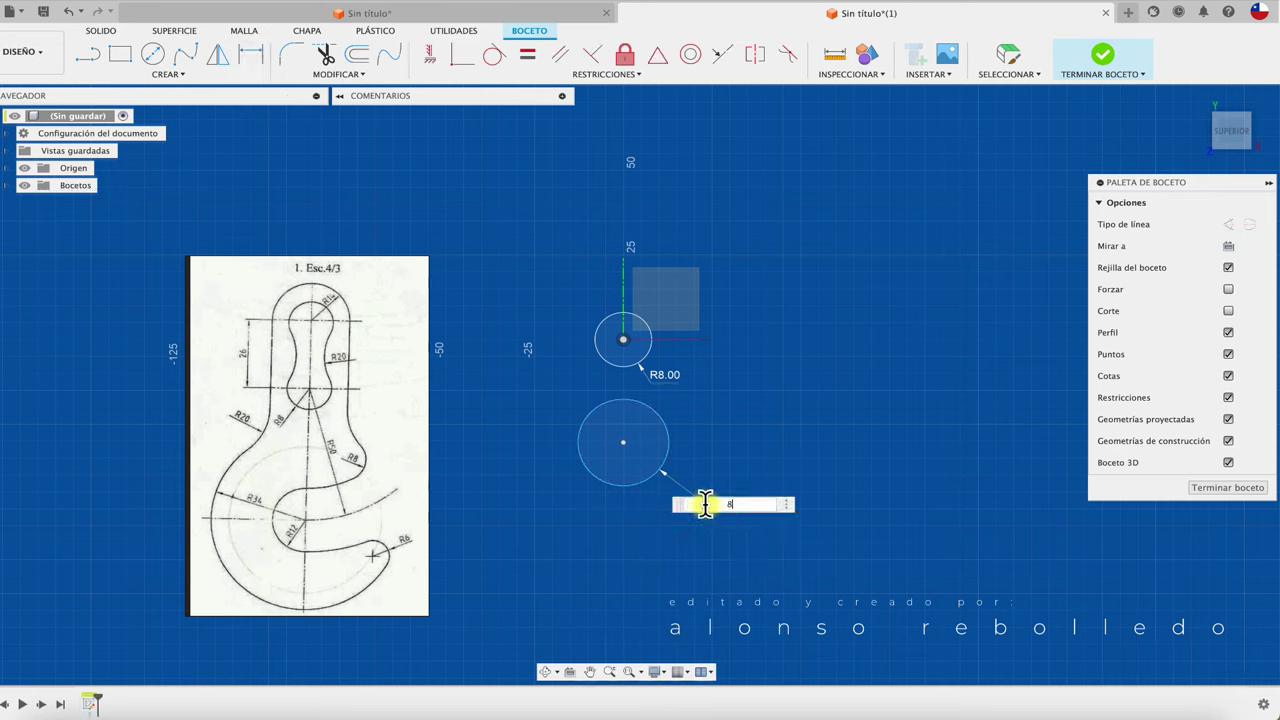
{"action": "key", "text": "Return"}
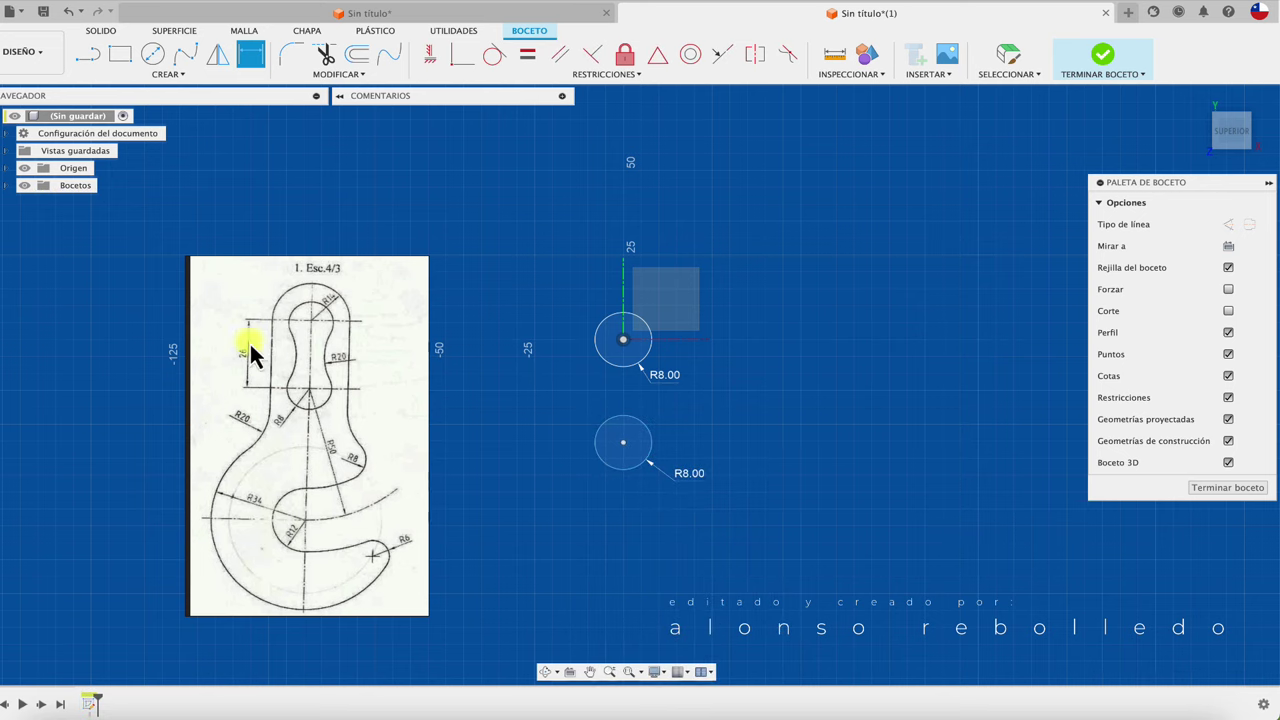
Dimension the vertical distance between the two circle centres as 26 mm.
{"action": "left_click", "coordinate": [649, 352]}
{"action": "left_click", "coordinate": [652, 442]}
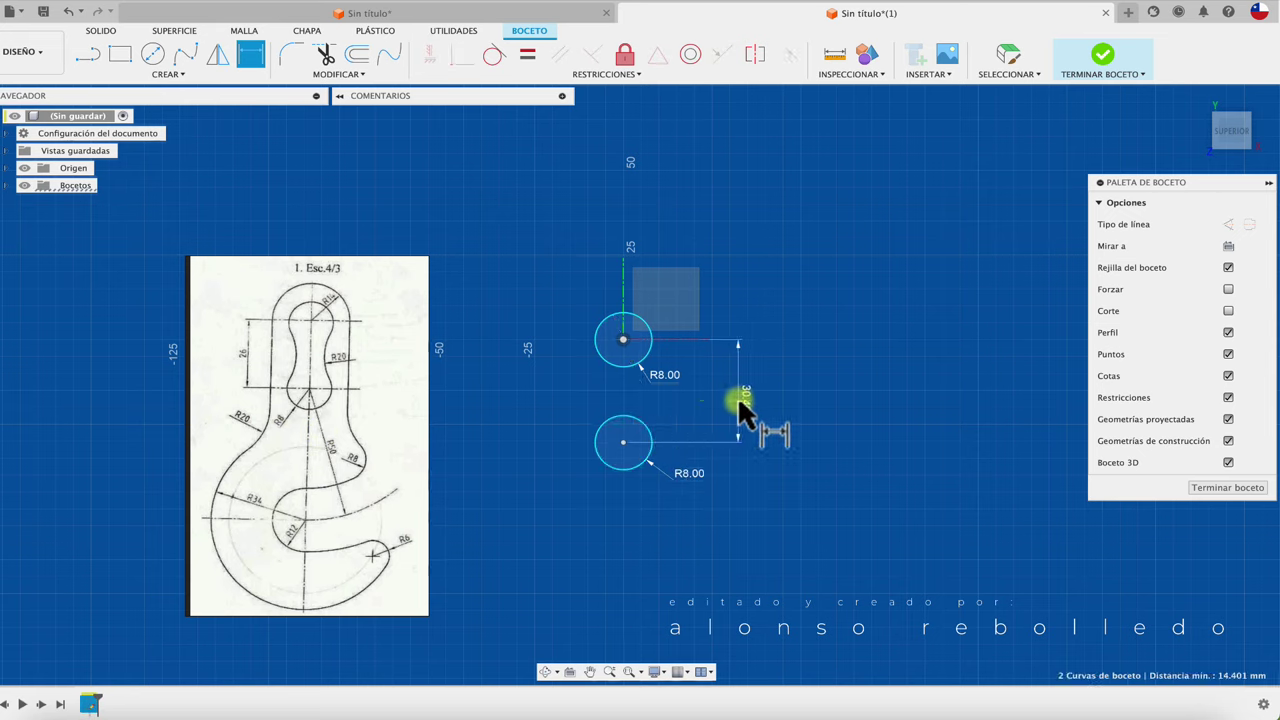
{"action": "left_click", "coordinate": [740, 396]}
{"action": "type", "text": "26"}
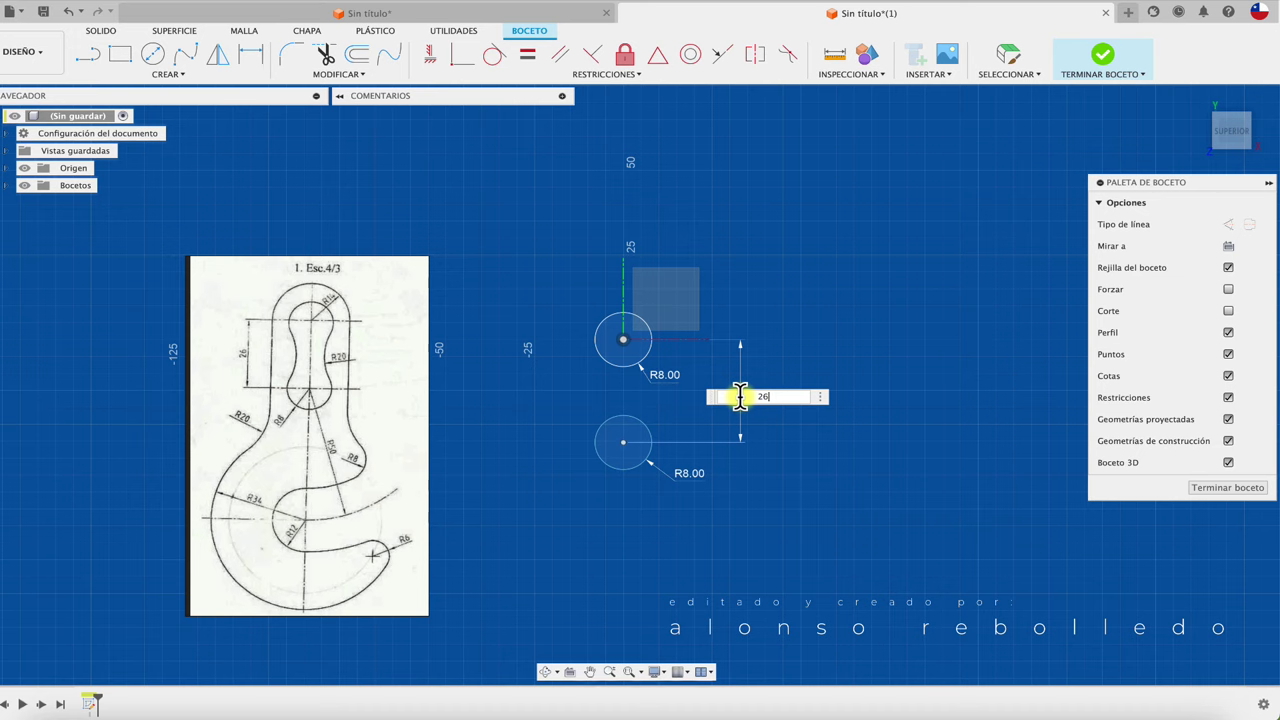
{"action": "key", "text": "Return"}
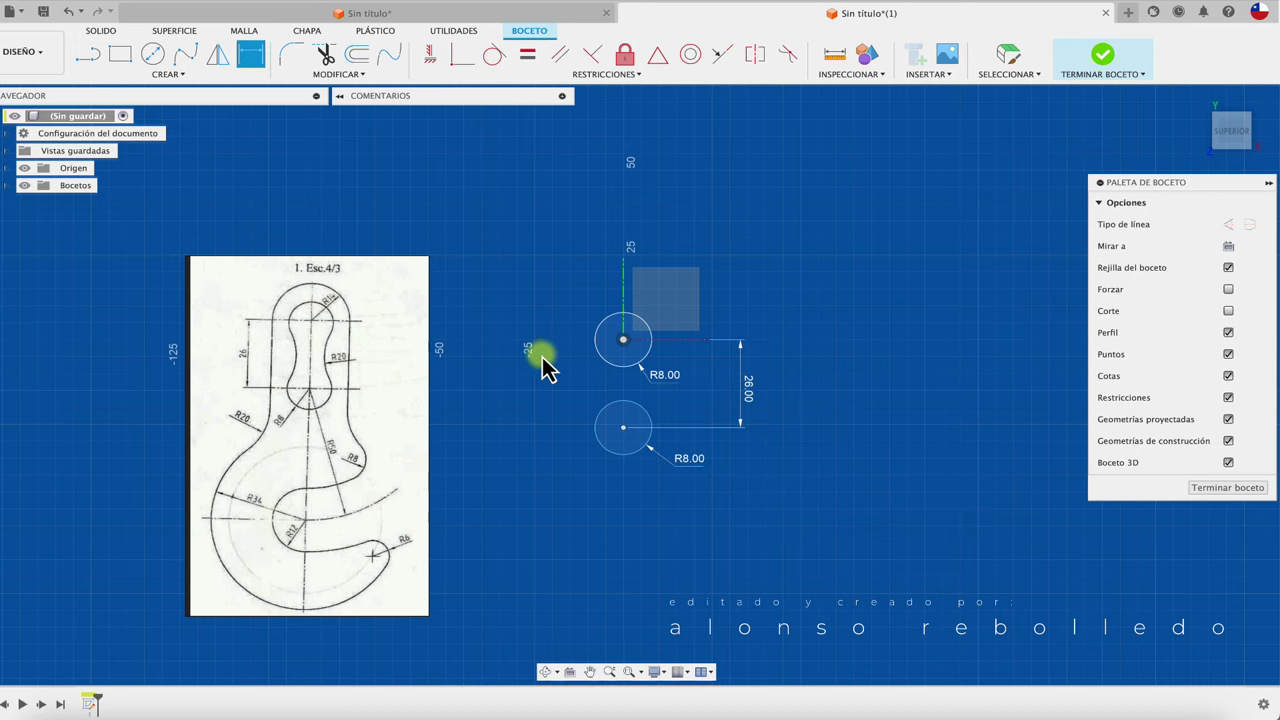
{"action": "scroll", "coordinate": [378, 373], "scroll_direction": "up", "scroll_amount": 3}
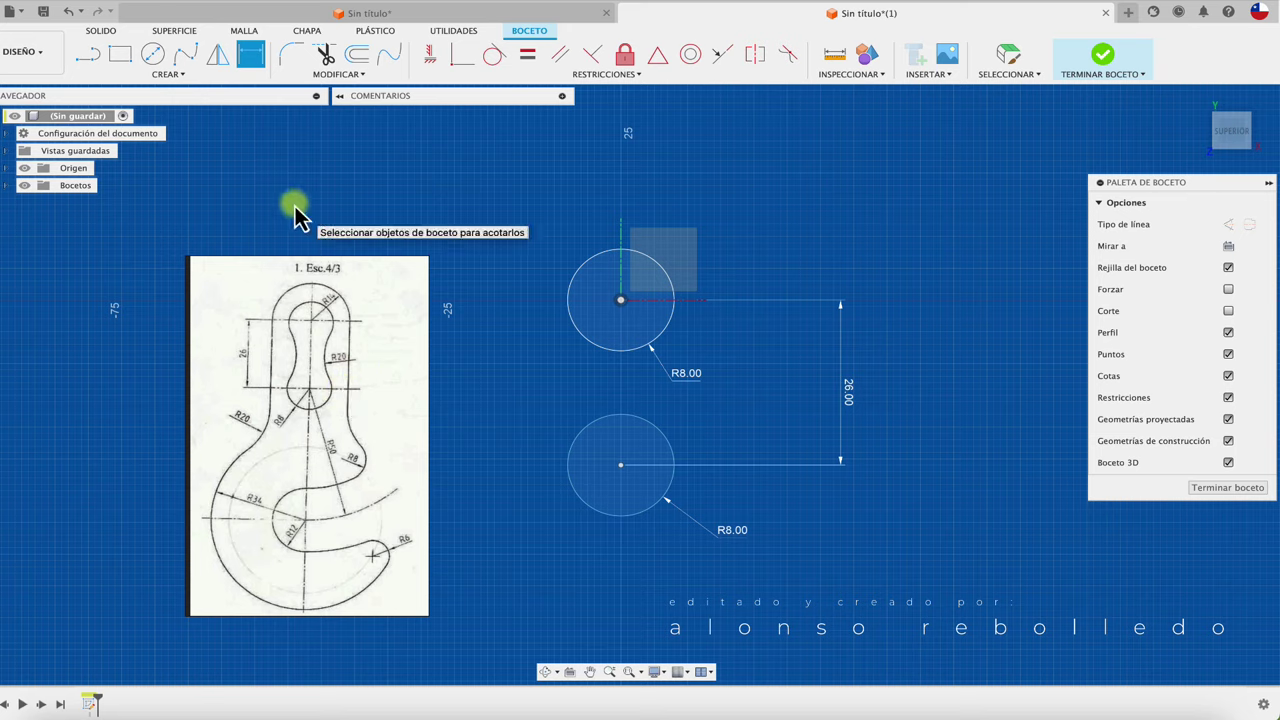
Draw a large circle right of the small circles, dimensioned to a 20 mm radius.
{"action": "left_click", "coordinate": [152, 54]}
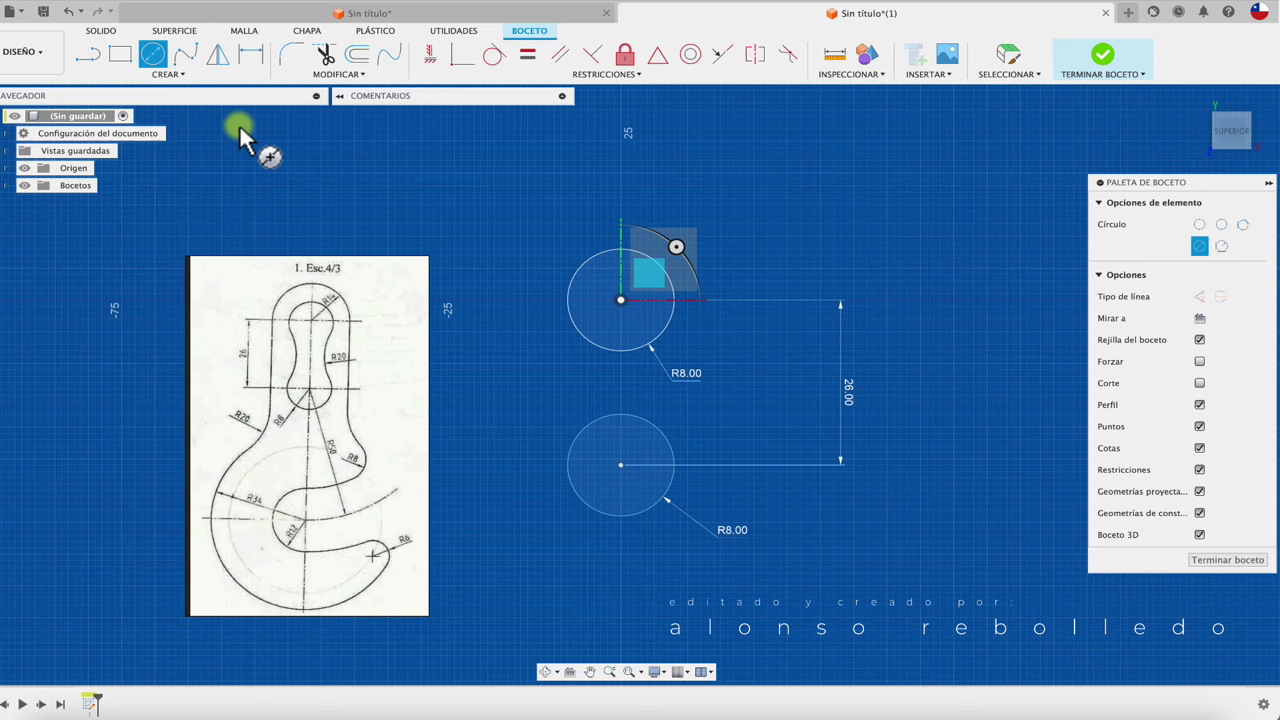
{"action": "left_click", "coordinate": [819, 374]}
{"action": "left_click", "coordinate": [782, 500]}
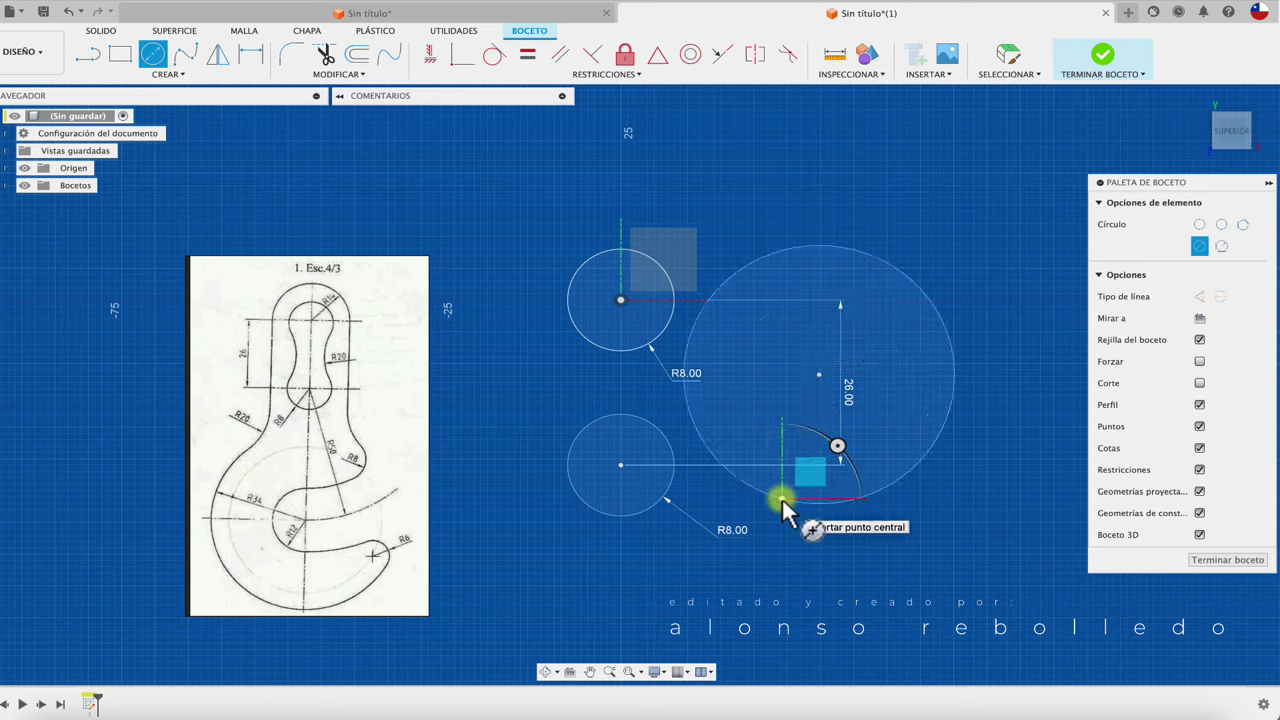
{"action": "key", "text": "Escape"}
{"action": "key", "text": "d"}
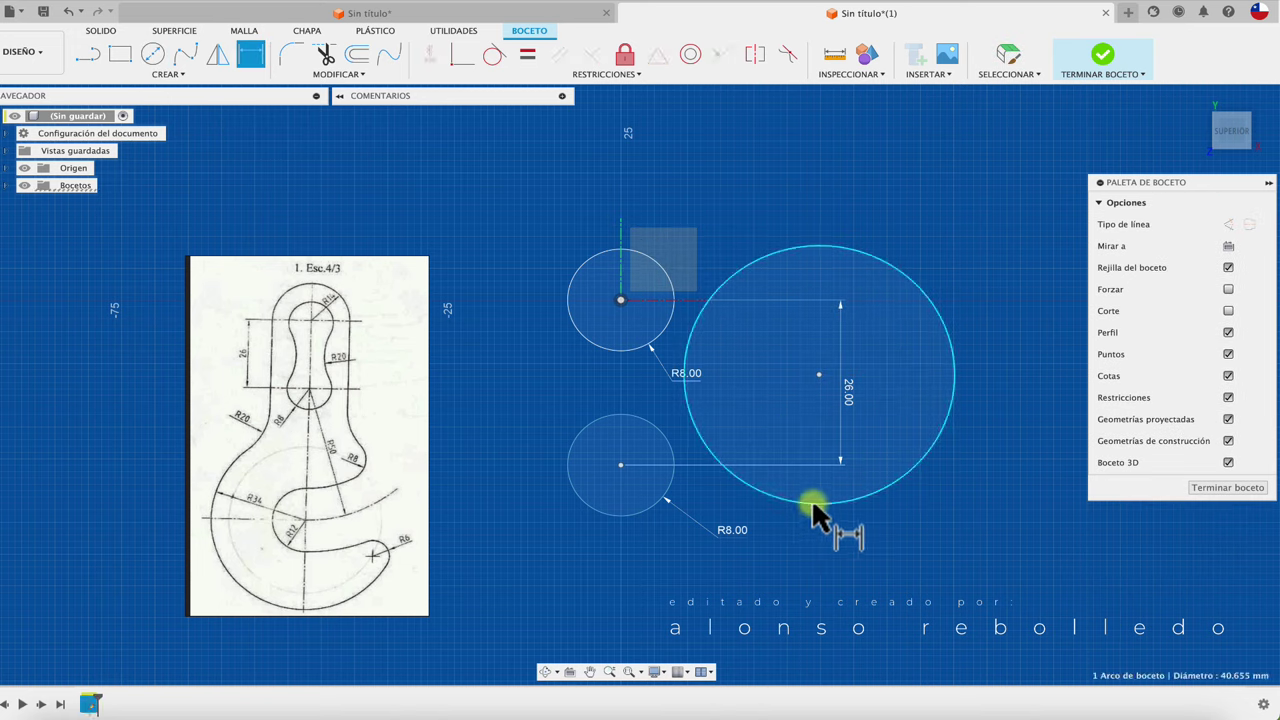
{"action": "left_click", "coordinate": [813, 505]}
{"action": "right_click", "coordinate": [865, 553]}
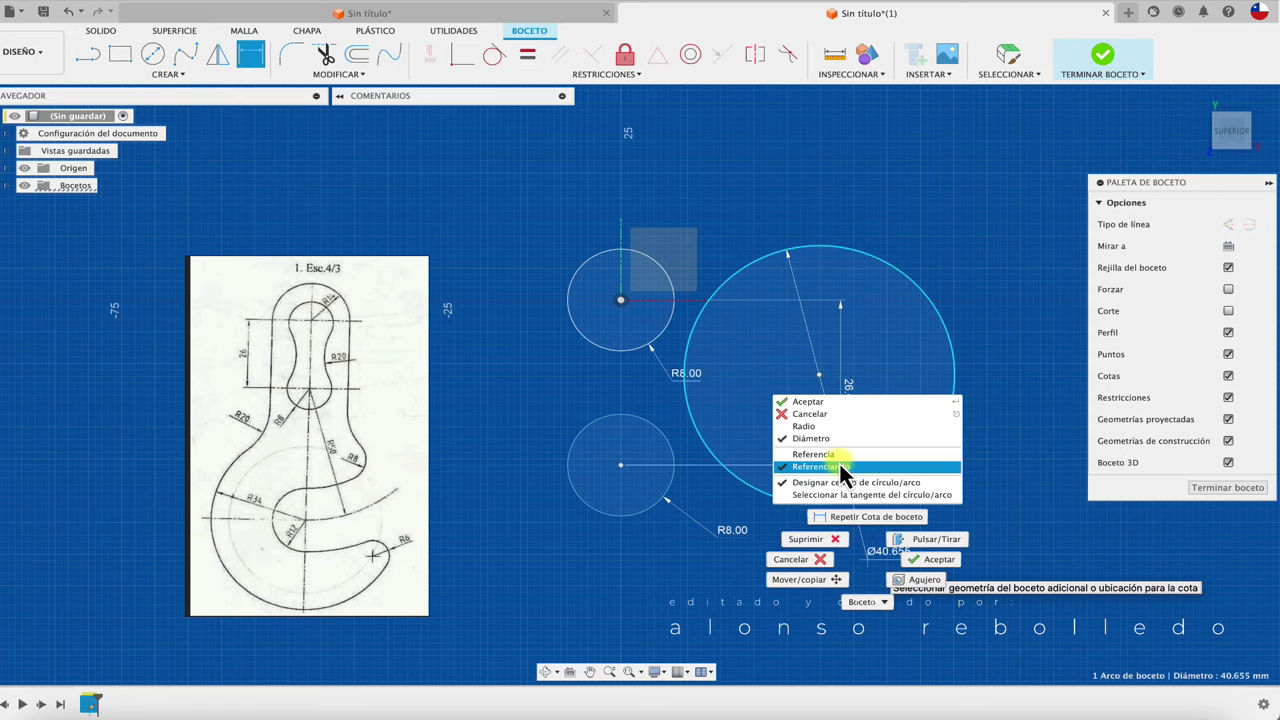
{"action": "left_click", "coordinate": [832, 426]}
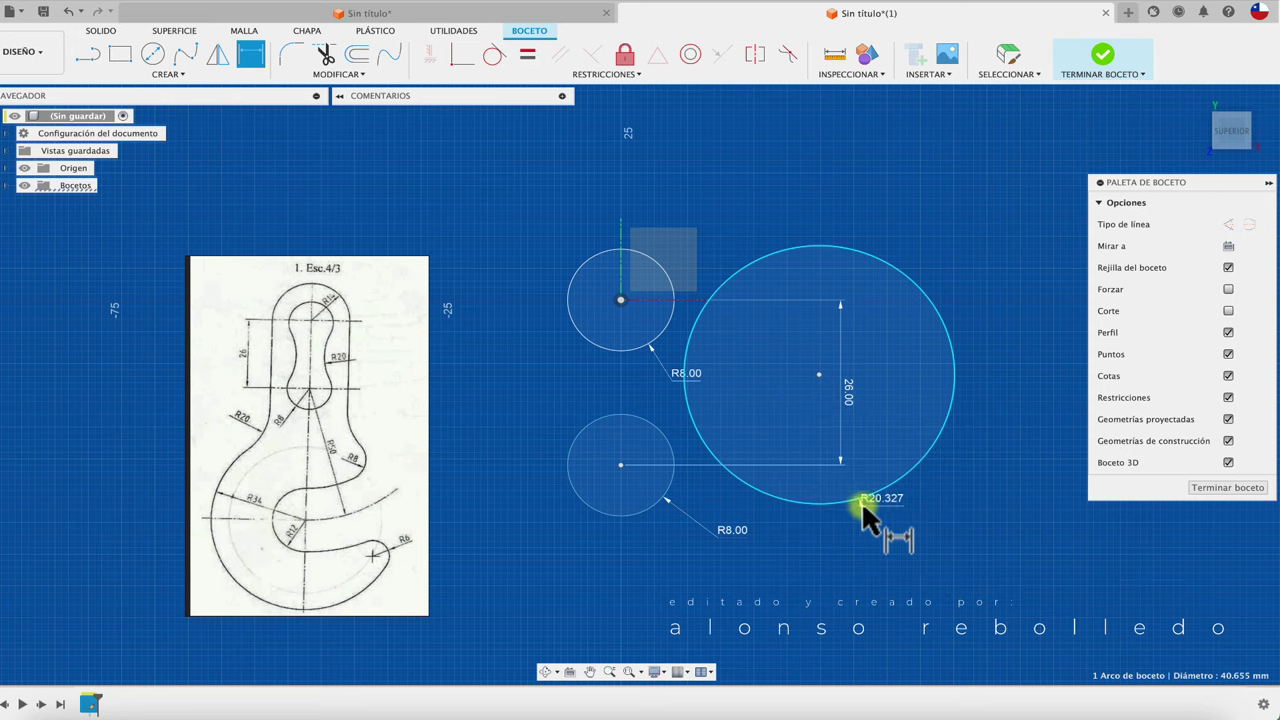
{"action": "left_click", "coordinate": [889, 557]}
{"action": "type", "text": "20"}
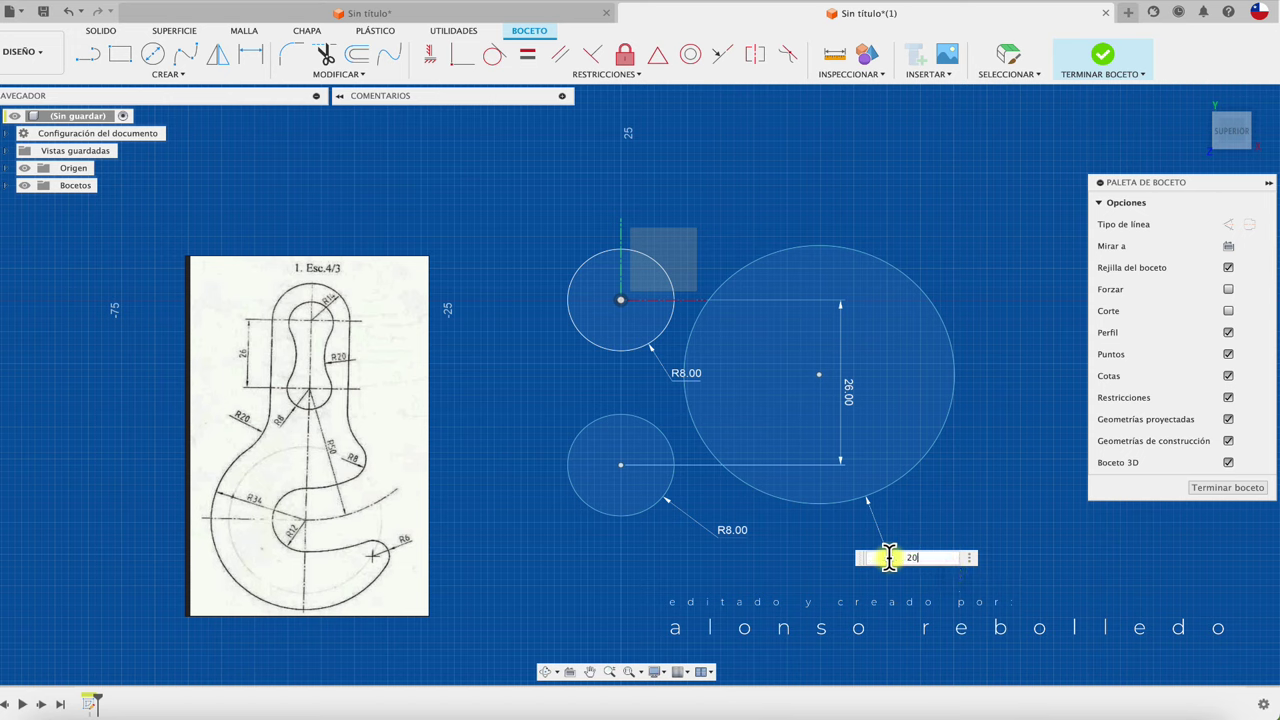
{"action": "key", "text": "Return"}
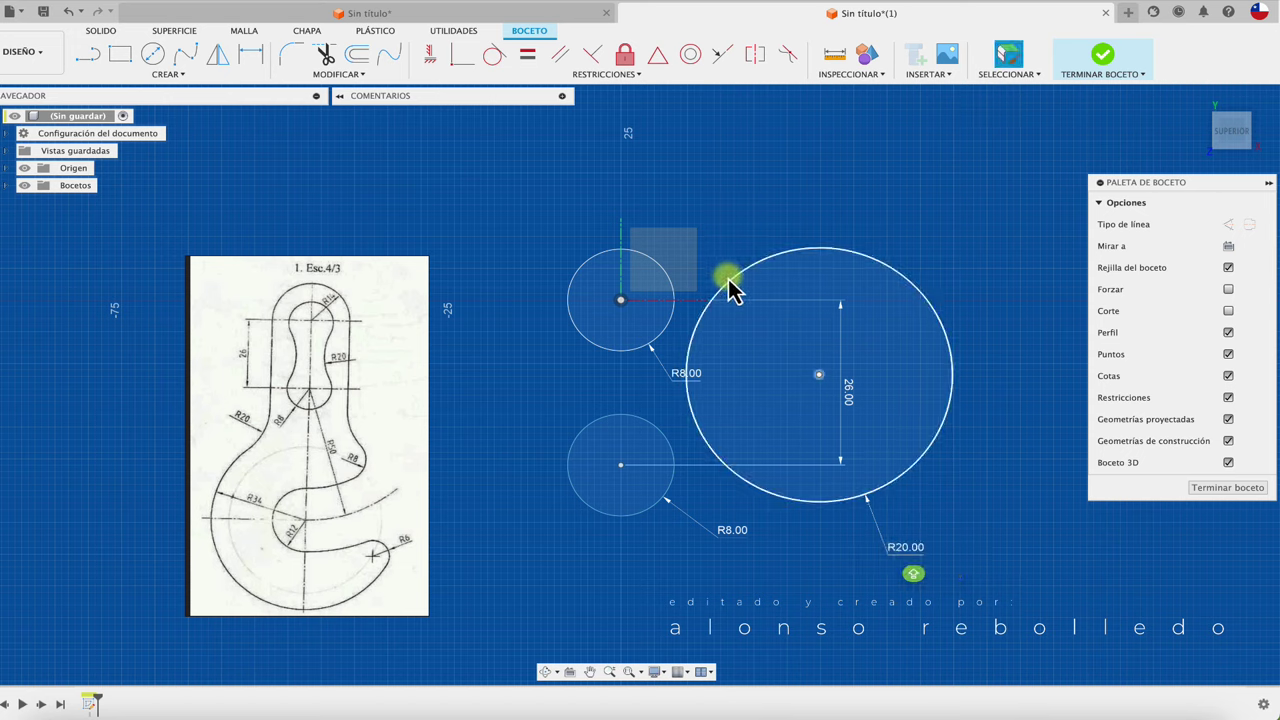
Make the R20 circle tangent to the upper and lower R8 circles.
{"action": "left_click", "coordinate": [494, 54]}
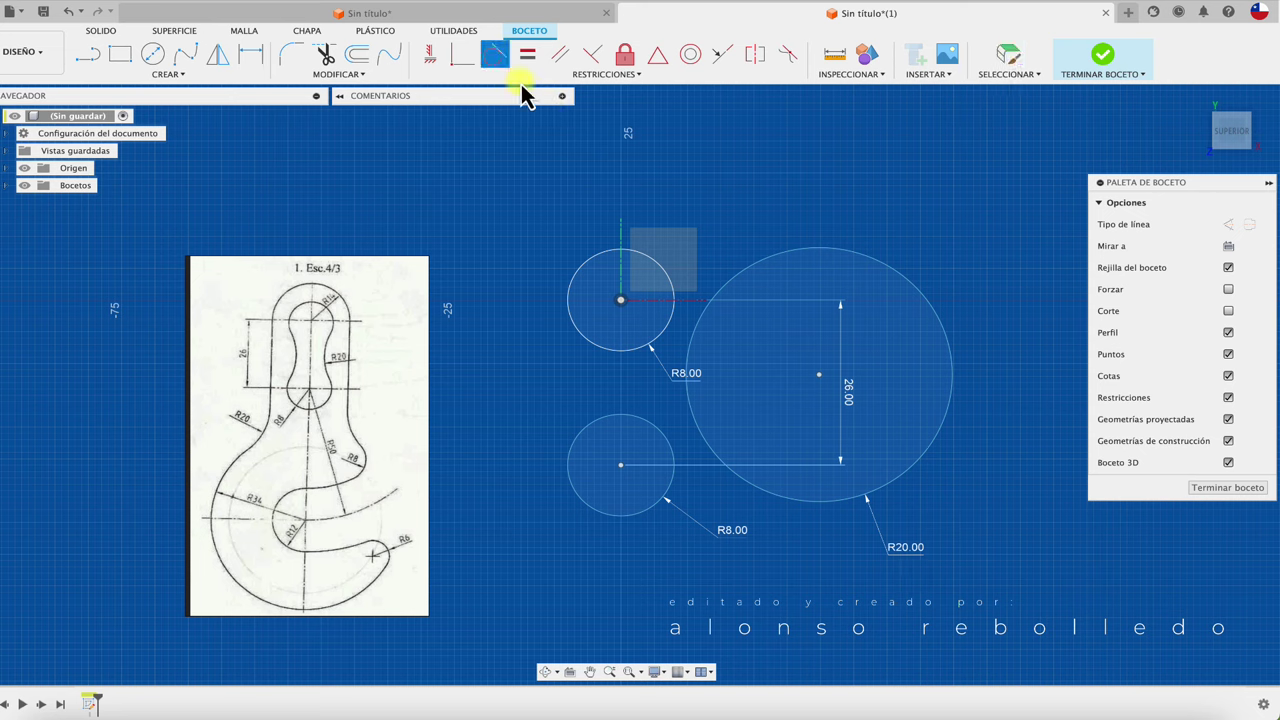
{"action": "left_click", "coordinate": [736, 280]}
{"action": "left_click", "coordinate": [665, 275]}
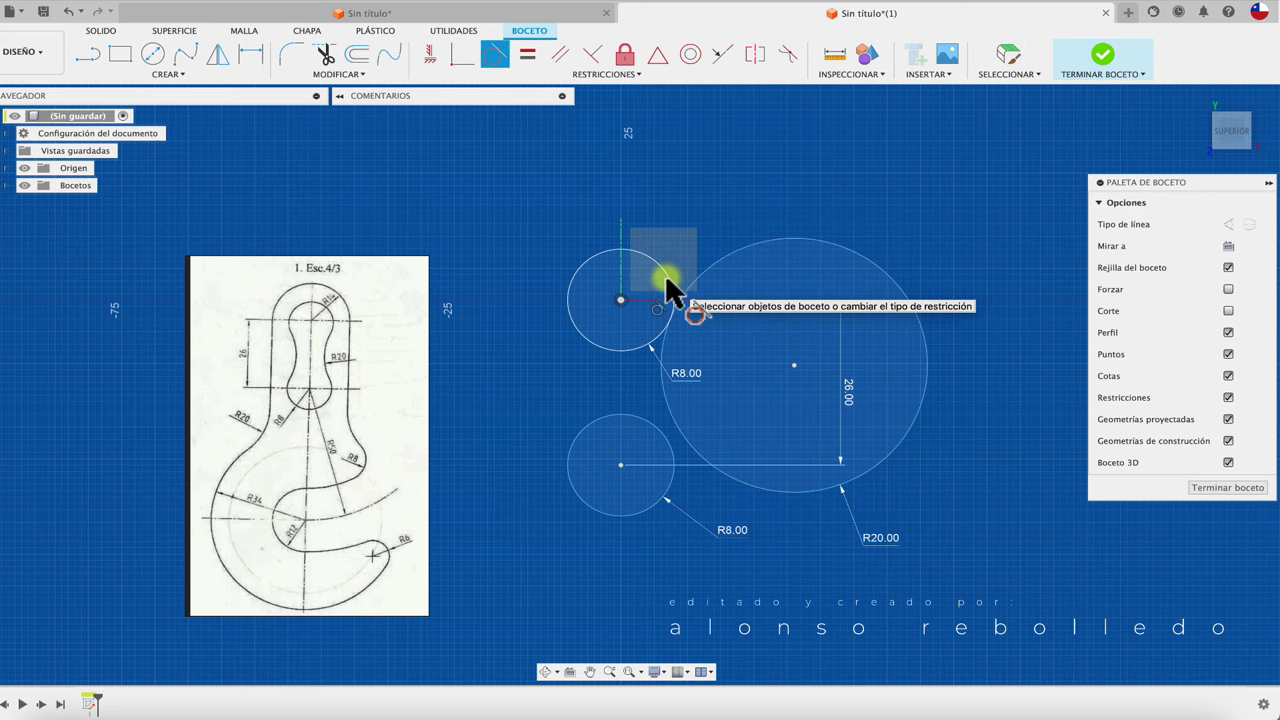
{"action": "left_click", "coordinate": [700, 458]}
{"action": "left_click", "coordinate": [672, 458]}
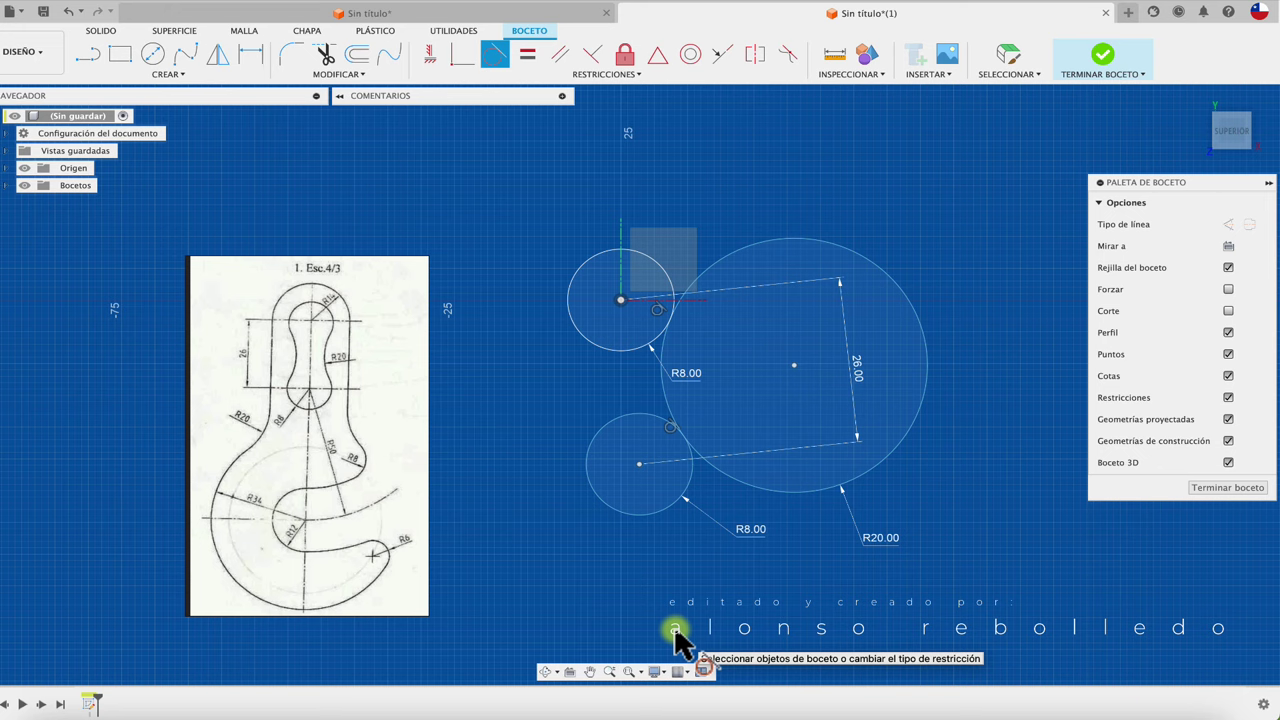
Fix the lower R8 circle and reapply its tangency with the R20 circle.
{"action": "left_click", "coordinate": [637, 518]}
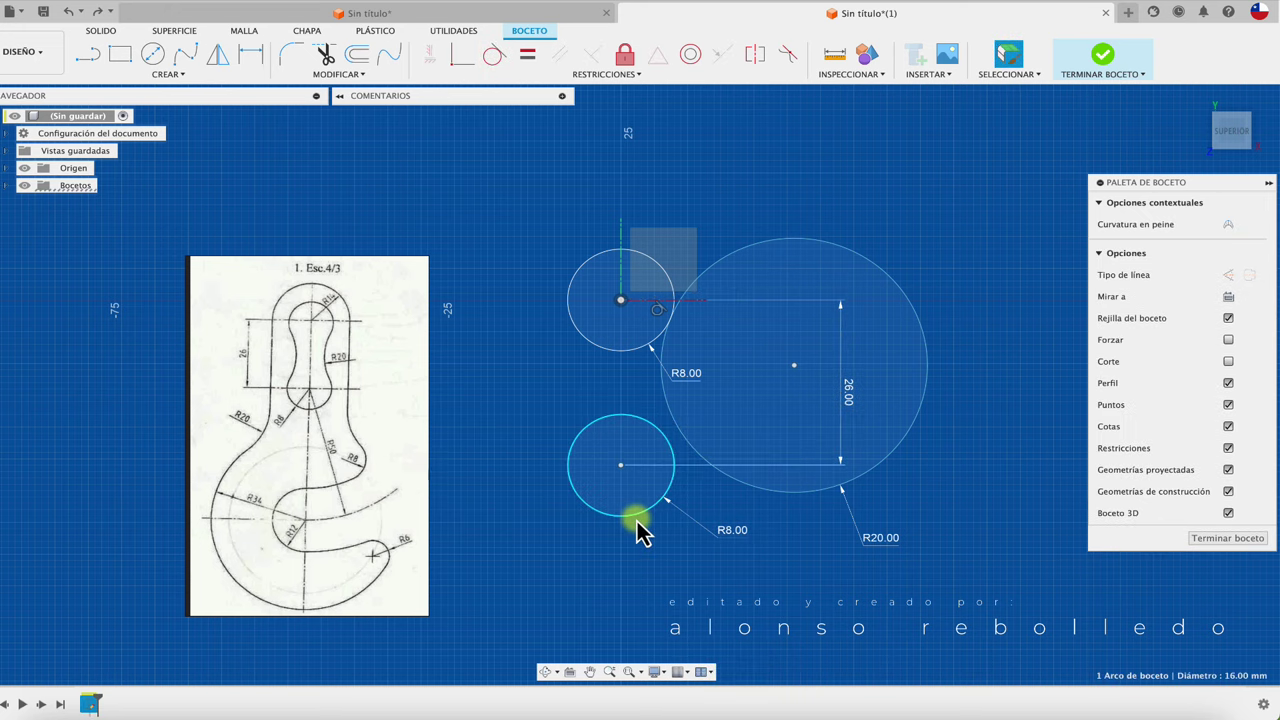
{"action": "left_click", "coordinate": [624, 55]}
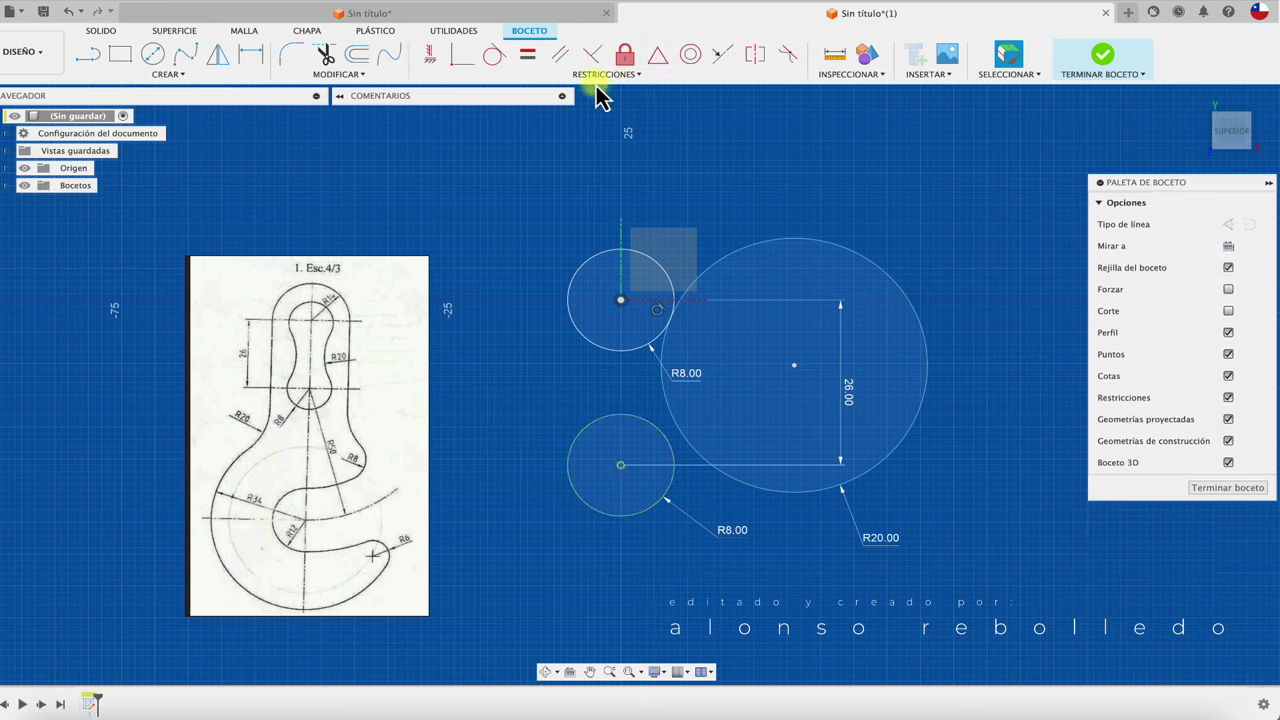
{"action": "left_click", "coordinate": [494, 54]}
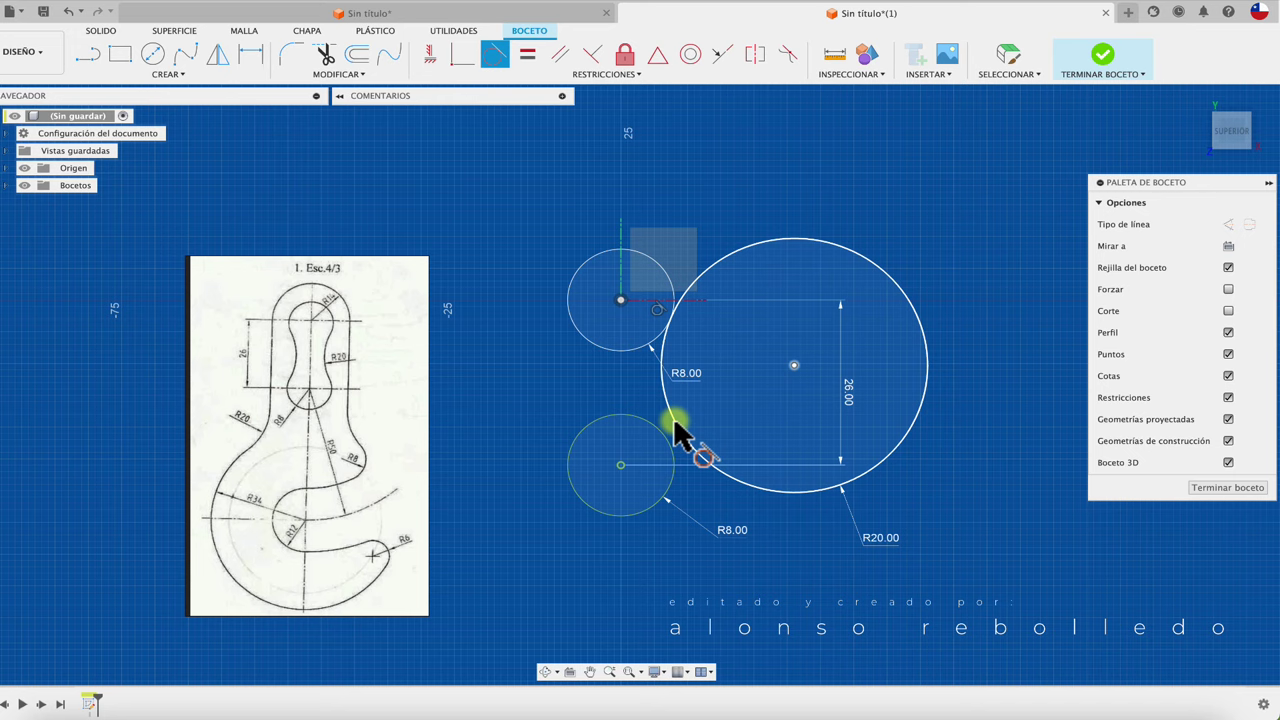
{"action": "left_click", "coordinate": [735, 478]}
{"action": "left_click", "coordinate": [673, 493]}
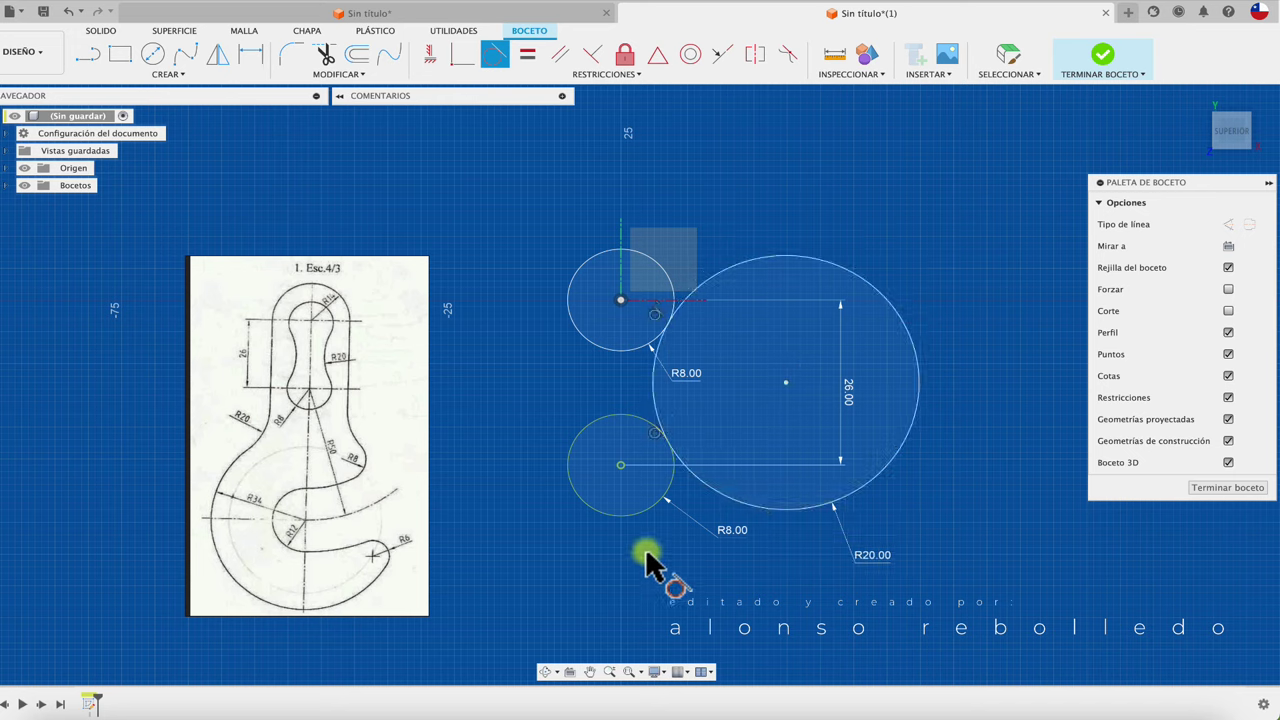
{"action": "key", "text": "Escape"}
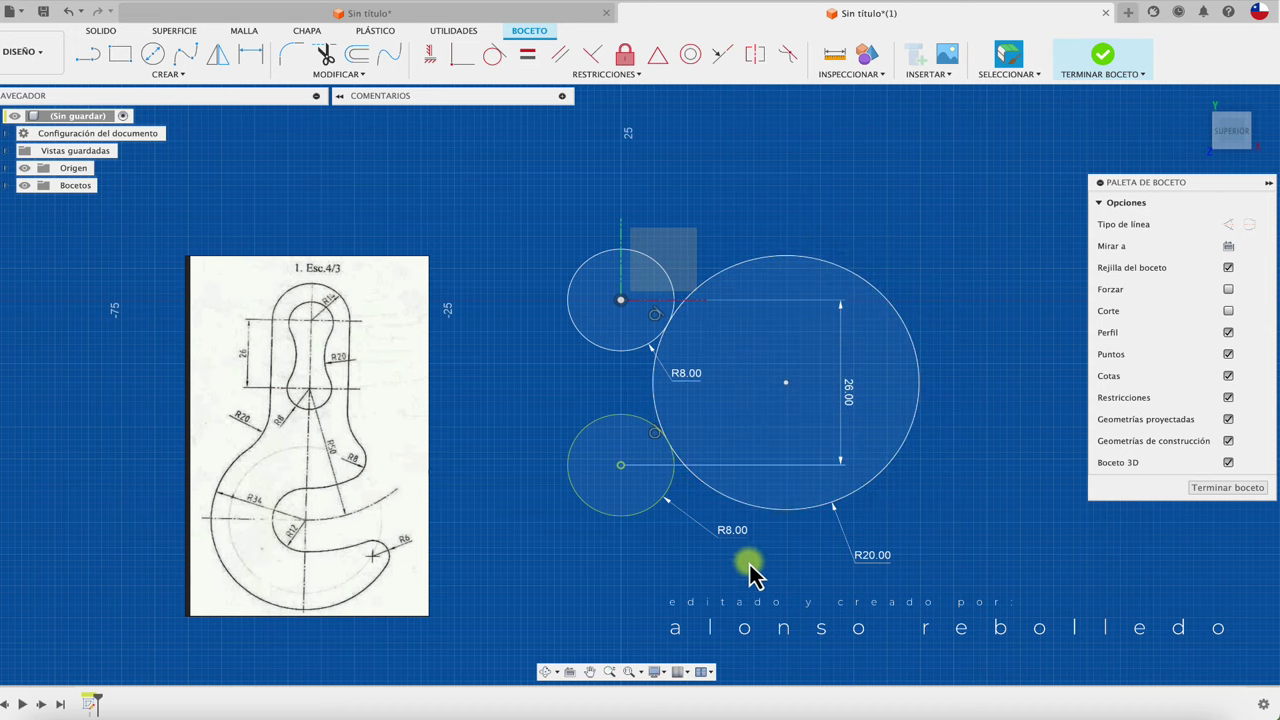
Trim the R20 circle to its connecting arc and draw a vertical line through both centres.
{"action": "left_click", "coordinate": [782, 509]}
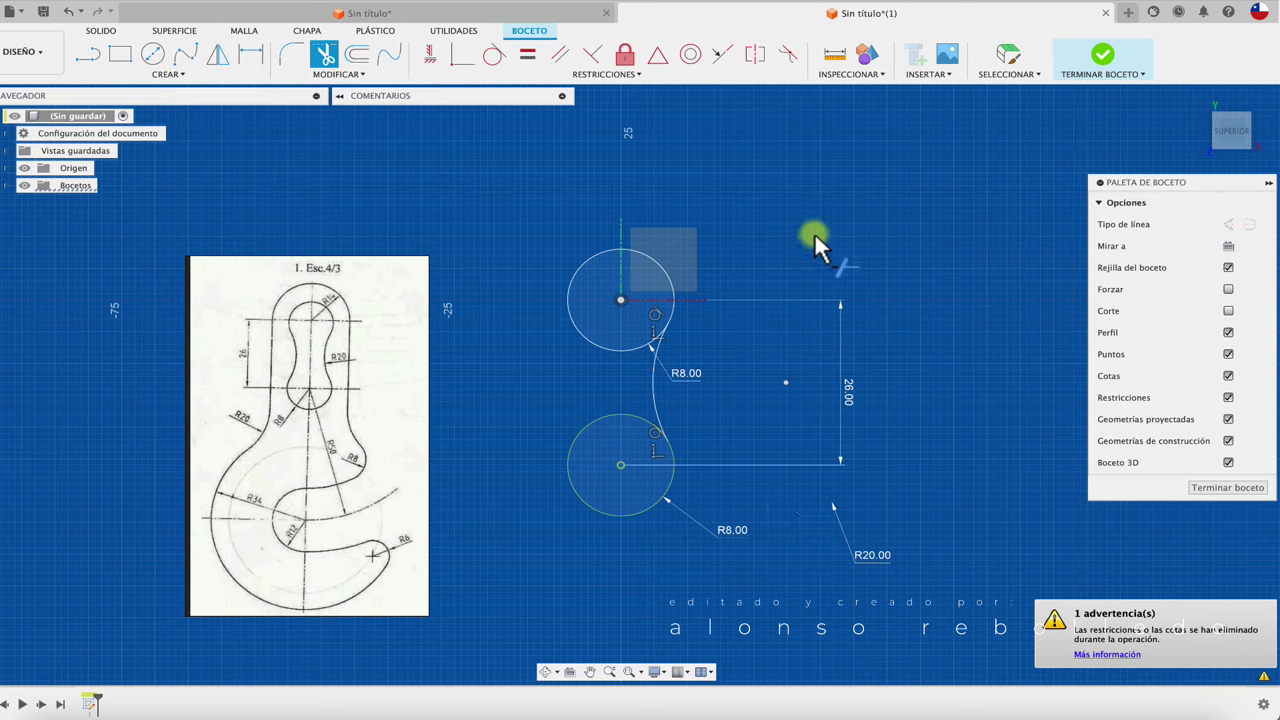
{"action": "key", "text": "Escape"}
{"action": "key", "text": "l"}
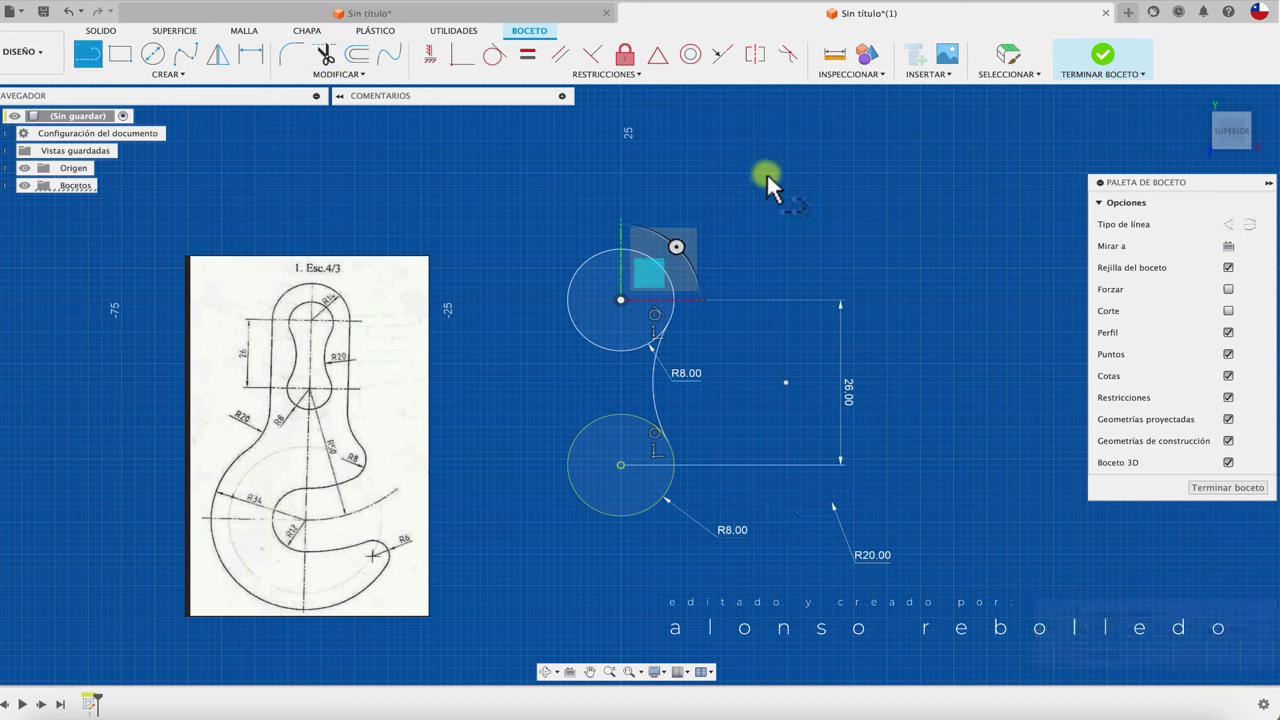
{"action": "left_click", "coordinate": [622, 157]}
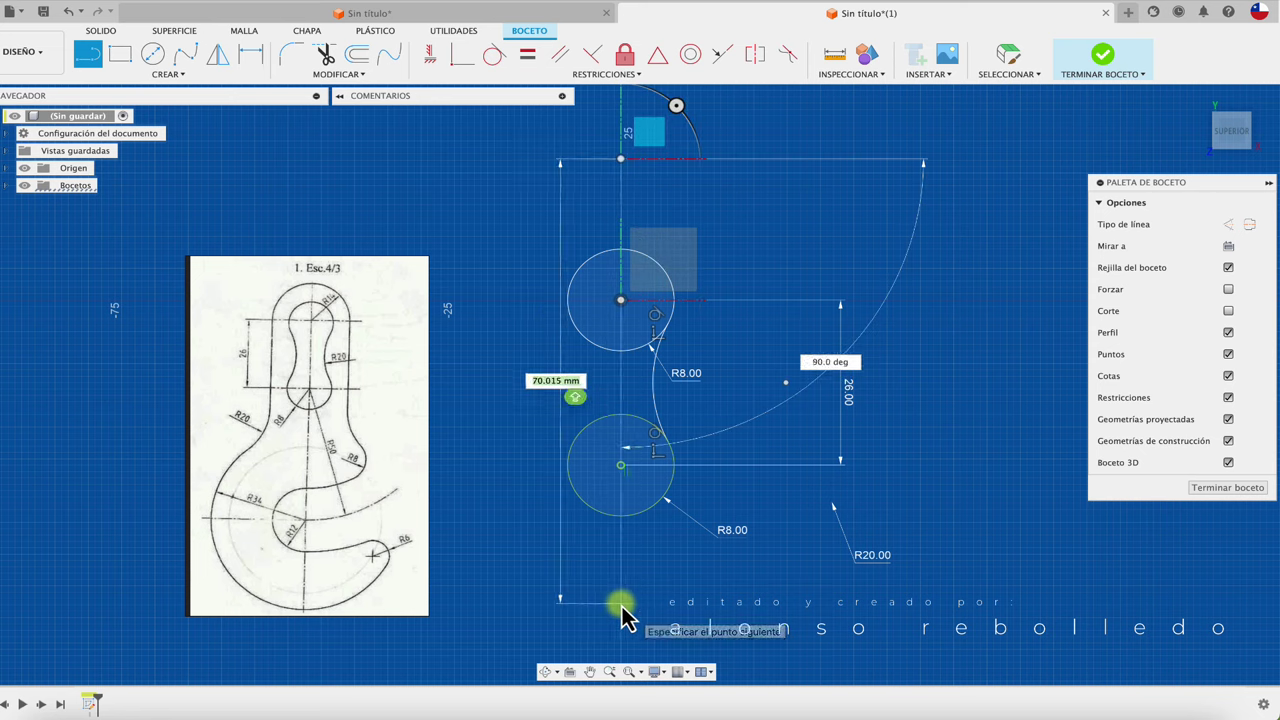
{"action": "left_click", "coordinate": [620, 602]}
{"action": "key", "text": "Escape"}
Convert the vertical line into a centerline.
{"action": "left_click", "coordinate": [622, 574]}
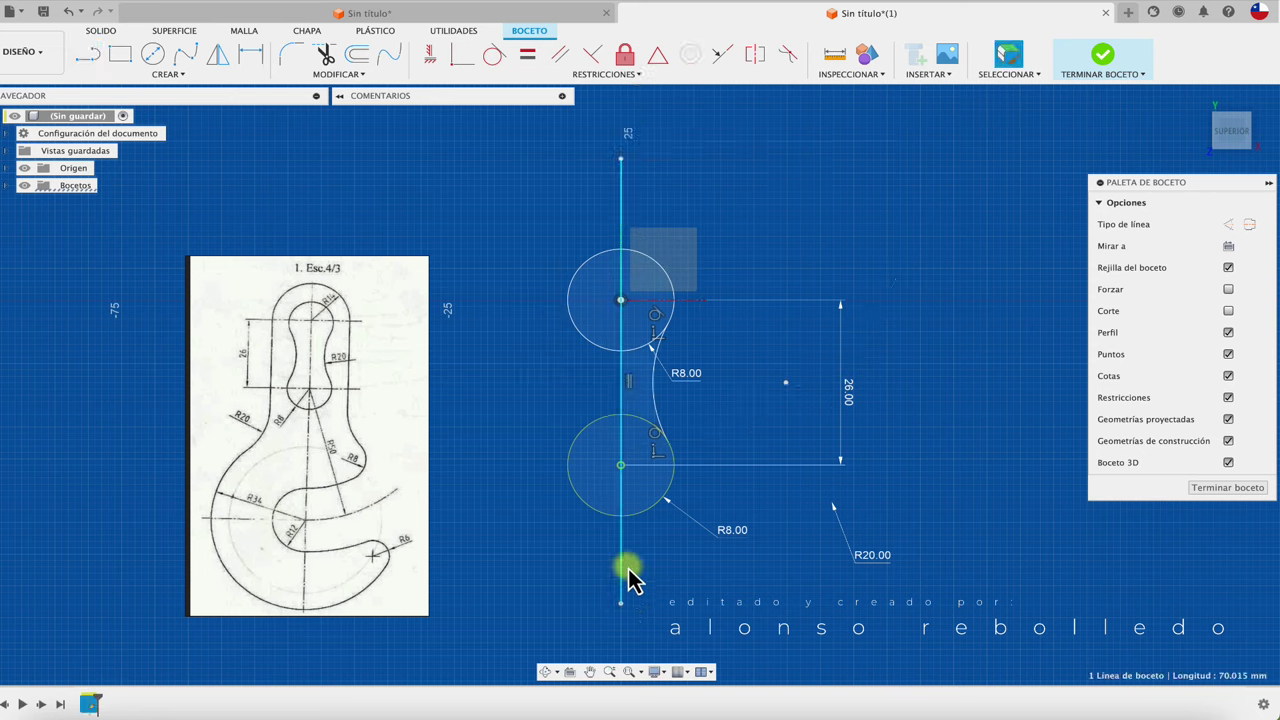
{"action": "left_click", "coordinate": [1250, 226]}
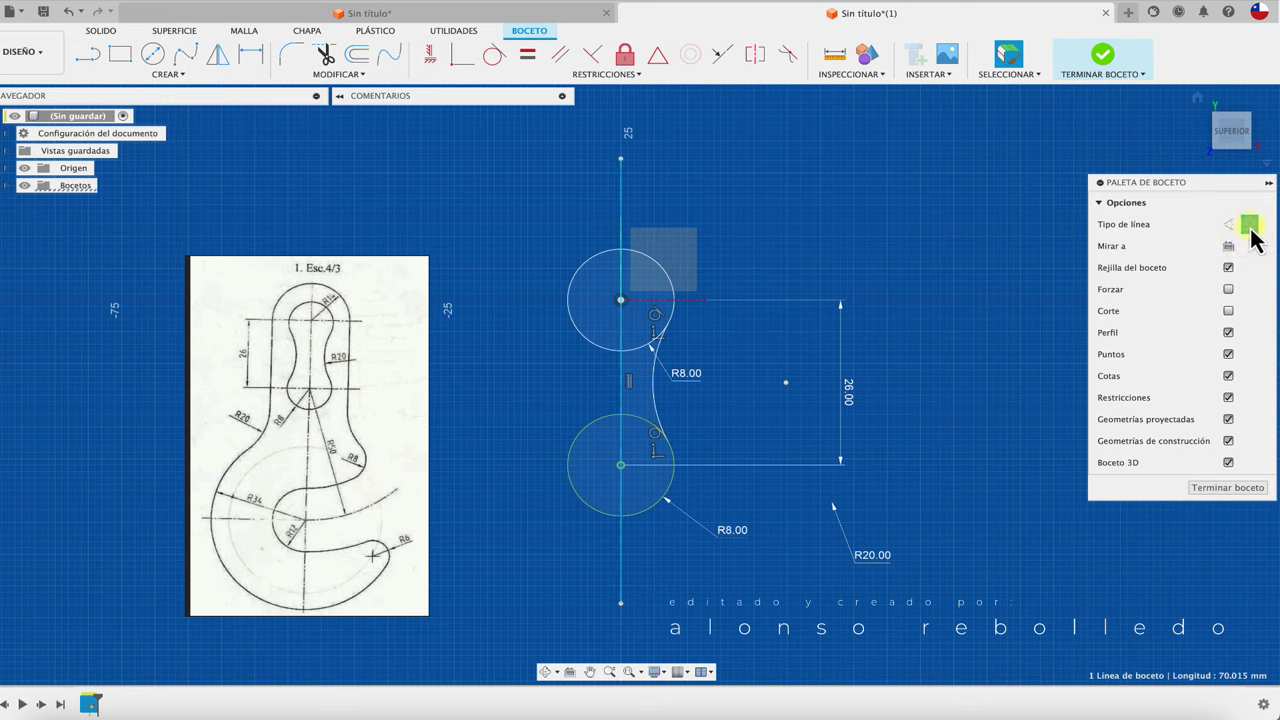
{"action": "left_click", "coordinate": [809, 198]}
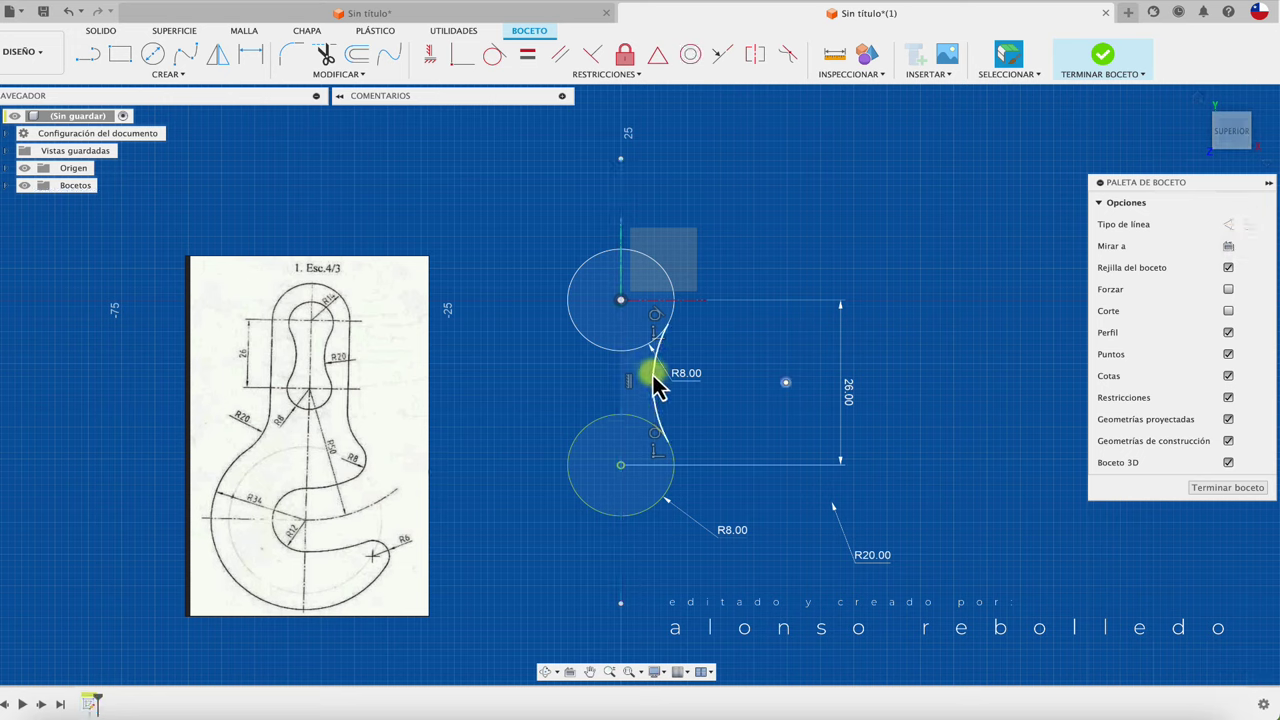
Mirror the R20 arc across the vertical centerline.
{"action": "left_click", "coordinate": [218, 57]}
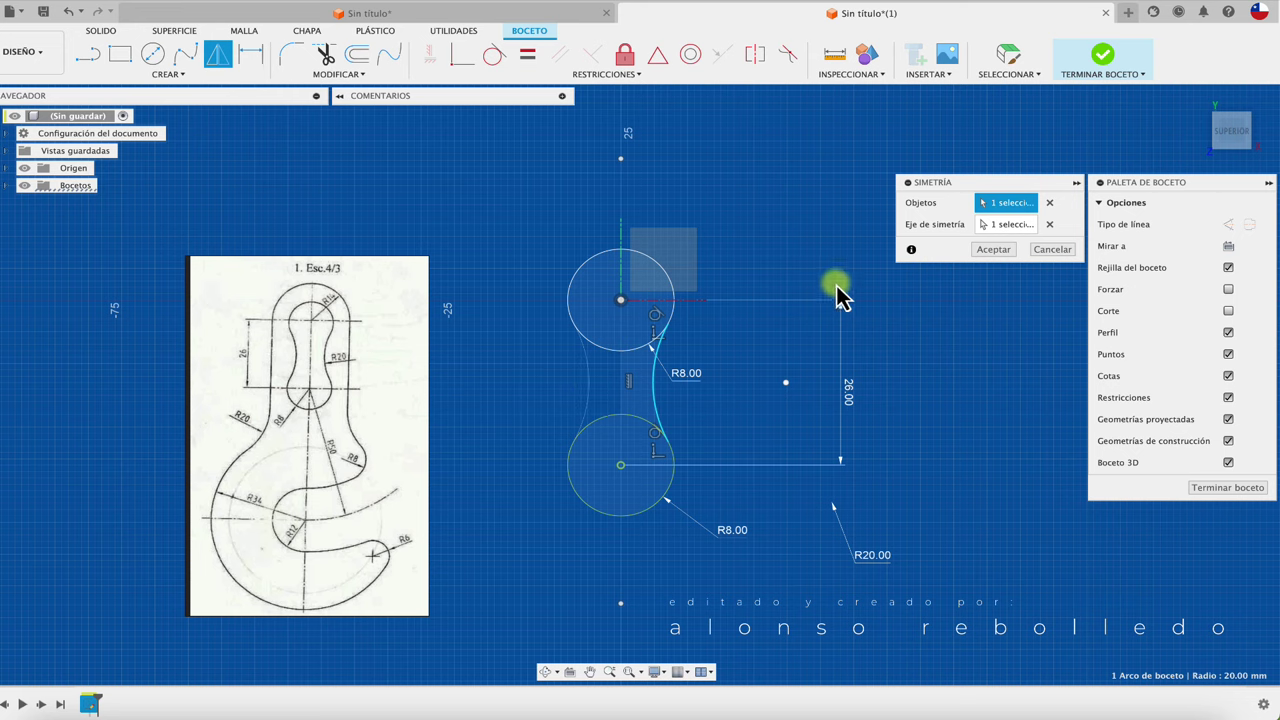
{"action": "left_click", "coordinate": [993, 249]}
{"action": "scroll", "coordinate": [747, 410], "scroll_direction": "up", "scroll_amount": 2}
{"action": "scroll", "coordinate": [747, 410], "scroll_direction": "up", "scroll_amount": 2}
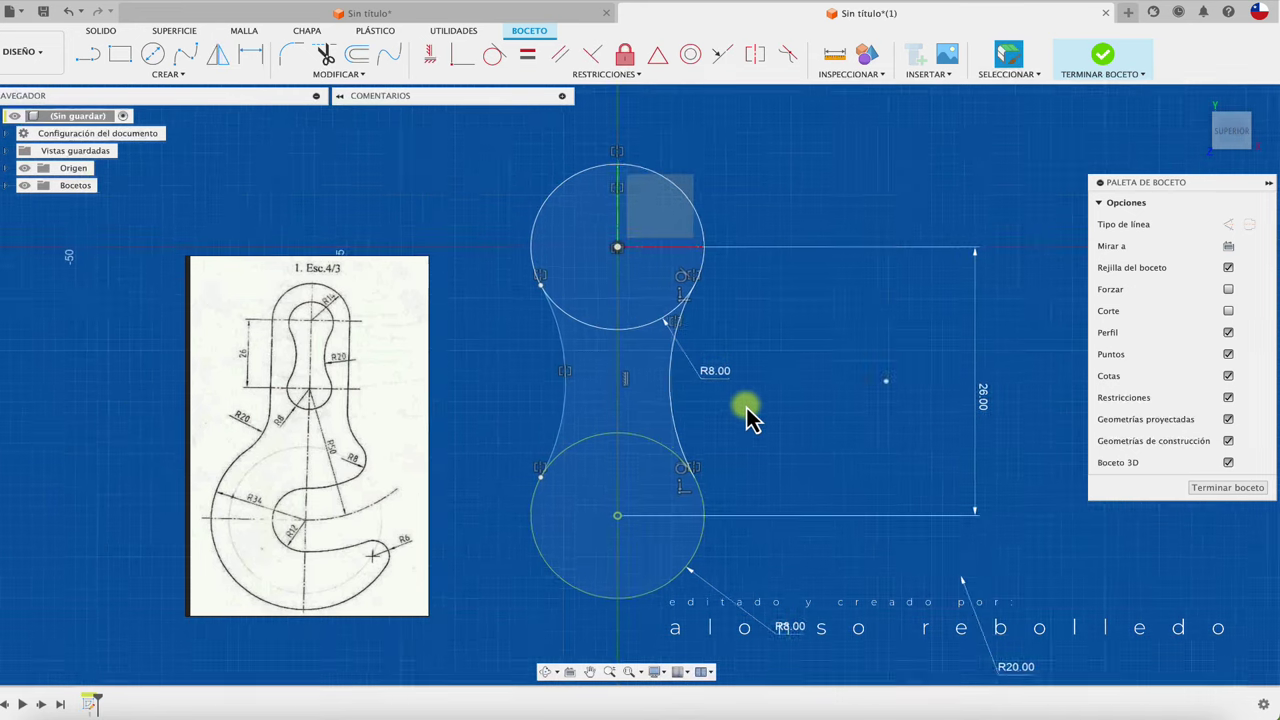
Trim away the inner arcs of the upper and lower R8 circles, then delete the R20 dimension.
{"action": "key", "text": "t"}
{"action": "left_click", "coordinate": [652, 450]}
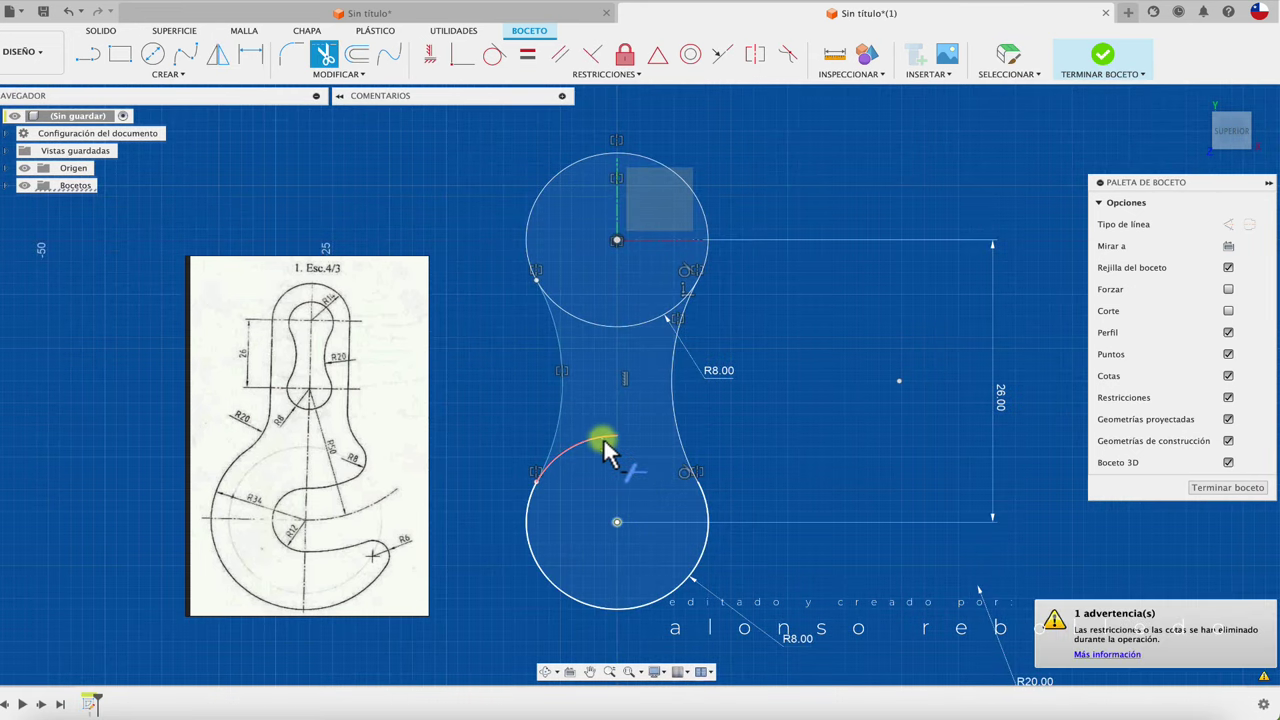
{"action": "left_click", "coordinate": [586, 324]}
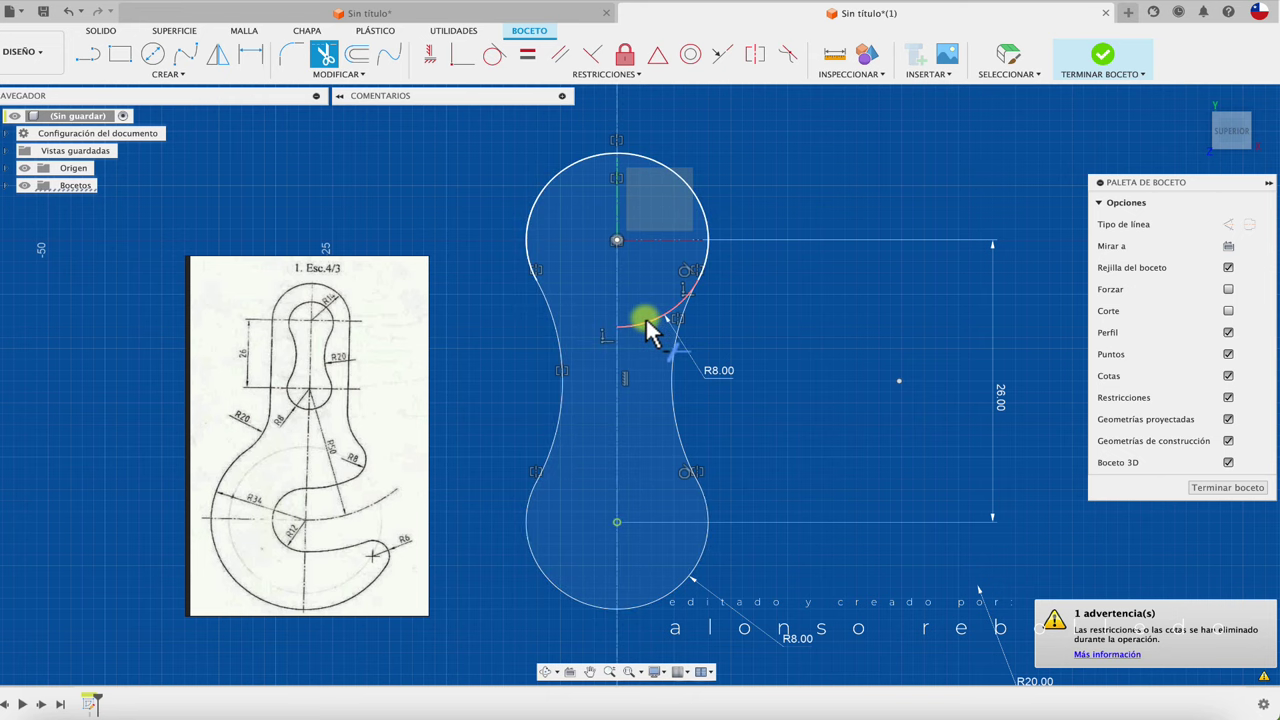
{"action": "scroll", "coordinate": [747, 355], "scroll_direction": "down", "scroll_amount": 2}
{"action": "scroll", "coordinate": [747, 357], "scroll_direction": "down", "scroll_amount": 1}
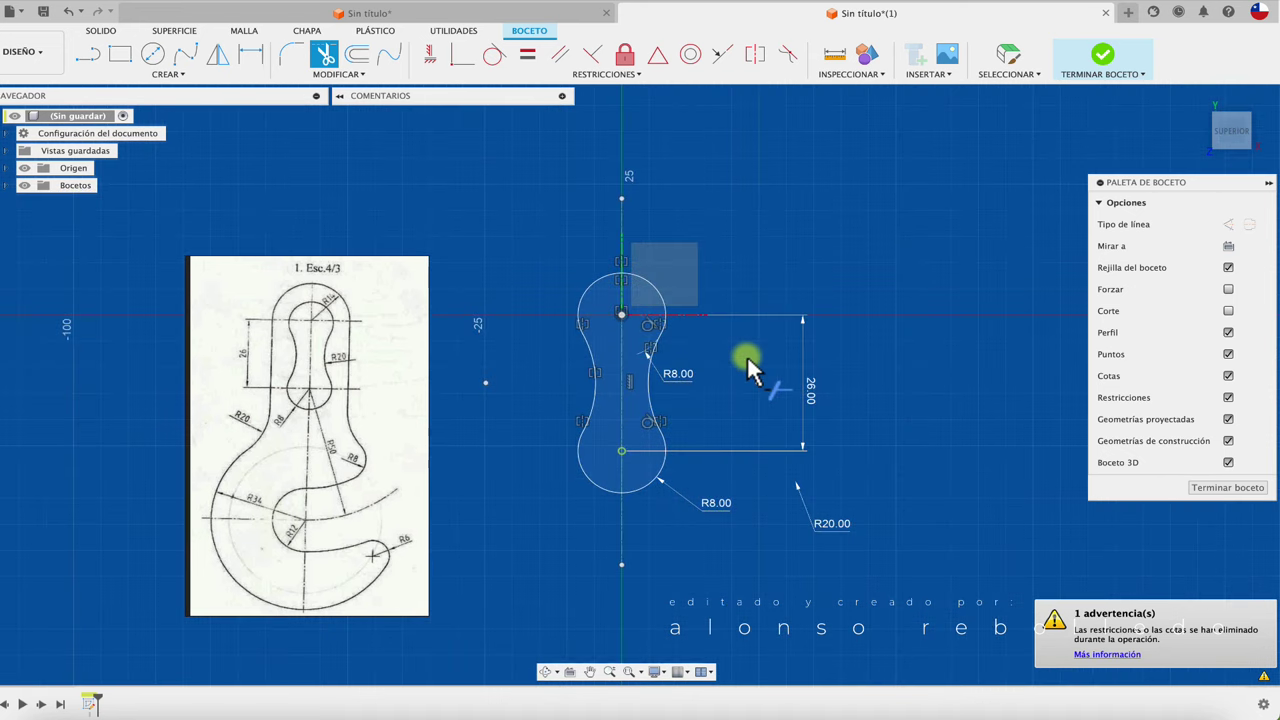
{"action": "scroll", "coordinate": [747, 357], "scroll_direction": "down", "scroll_amount": 1}
{"action": "key", "text": "Escape"}
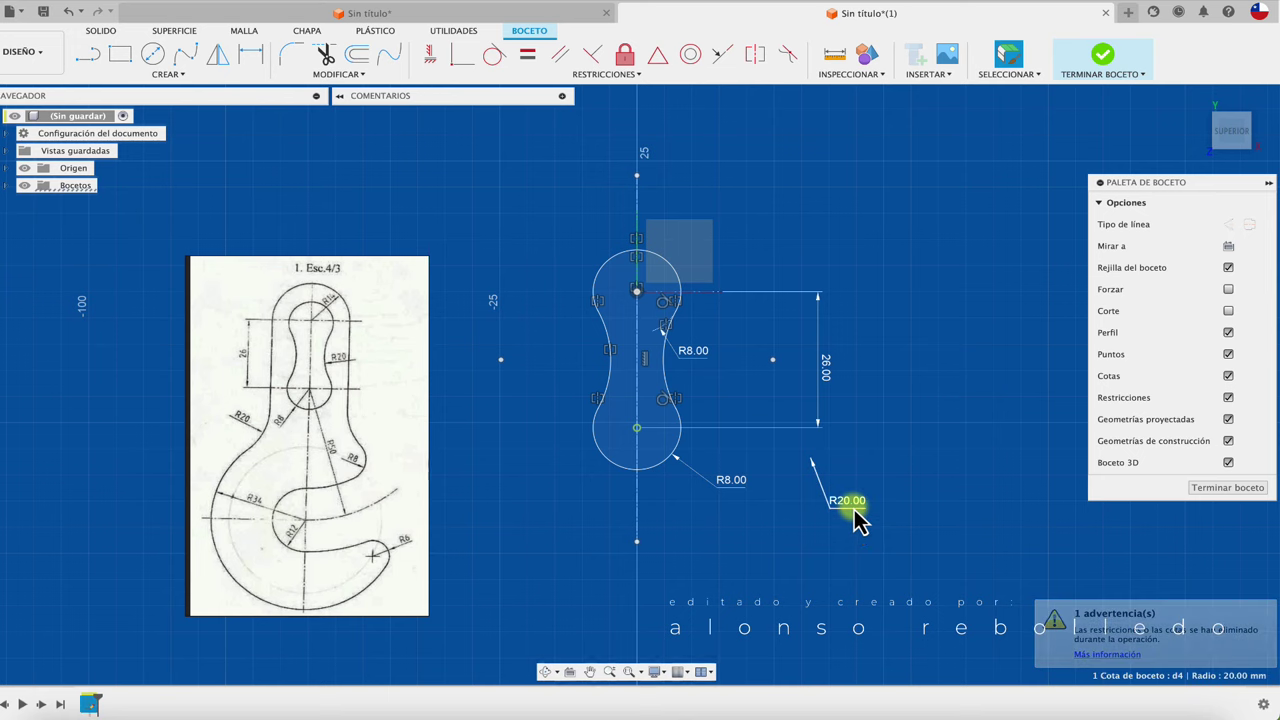
{"action": "key", "text": "Delete"}
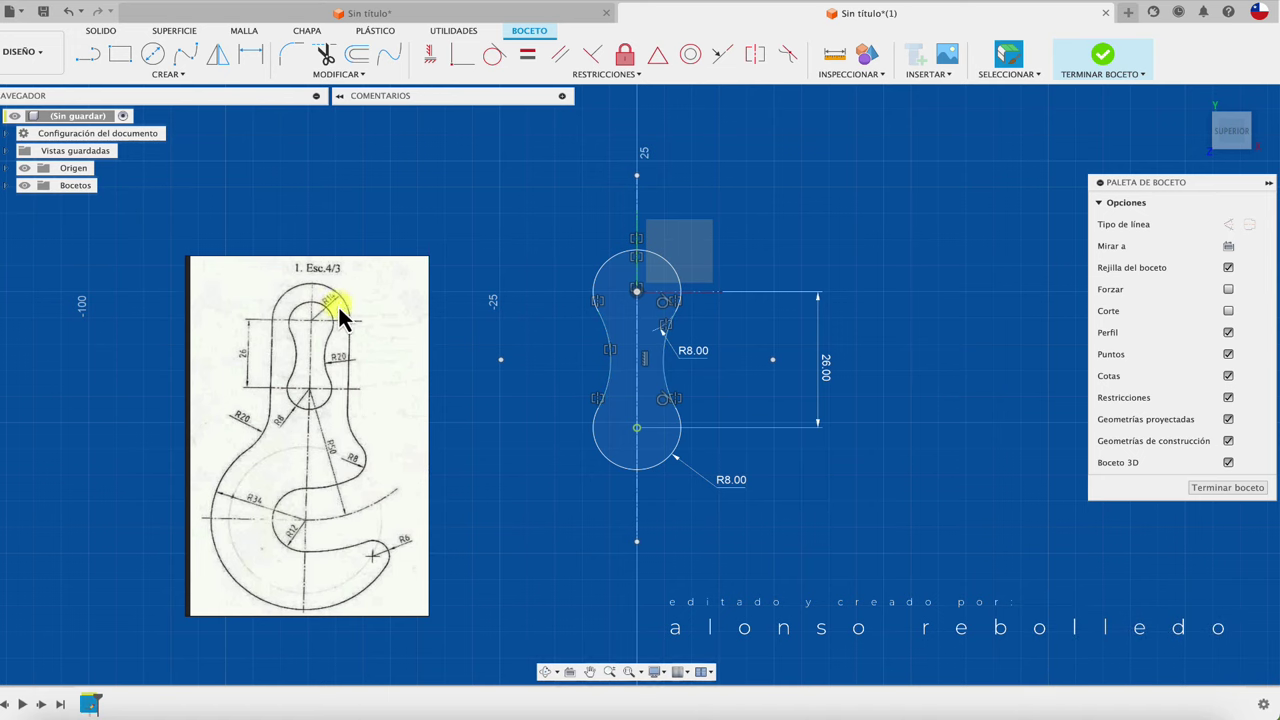
{"action": "scroll", "coordinate": [558, 242], "scroll_direction": "up", "scroll_amount": 1}
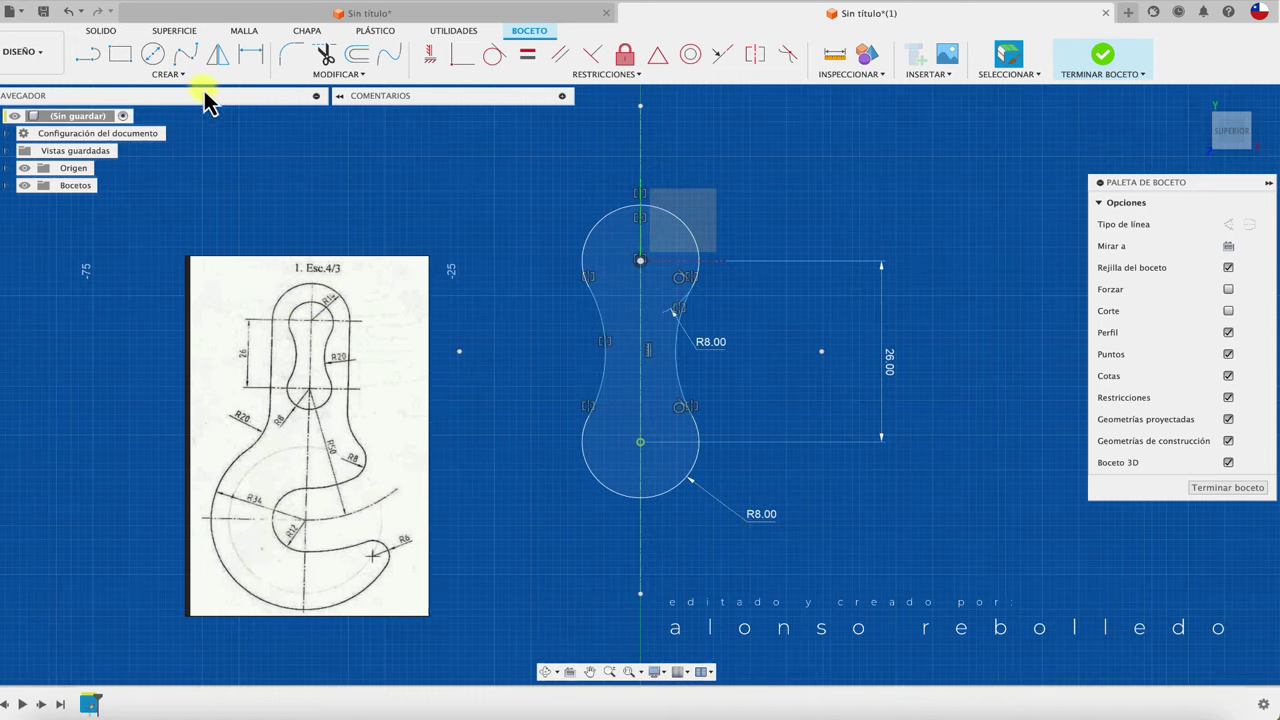
Draw a circle on the upper arc's centre and dimension it to 28 mm diameter.
{"action": "left_click", "coordinate": [153, 54]}
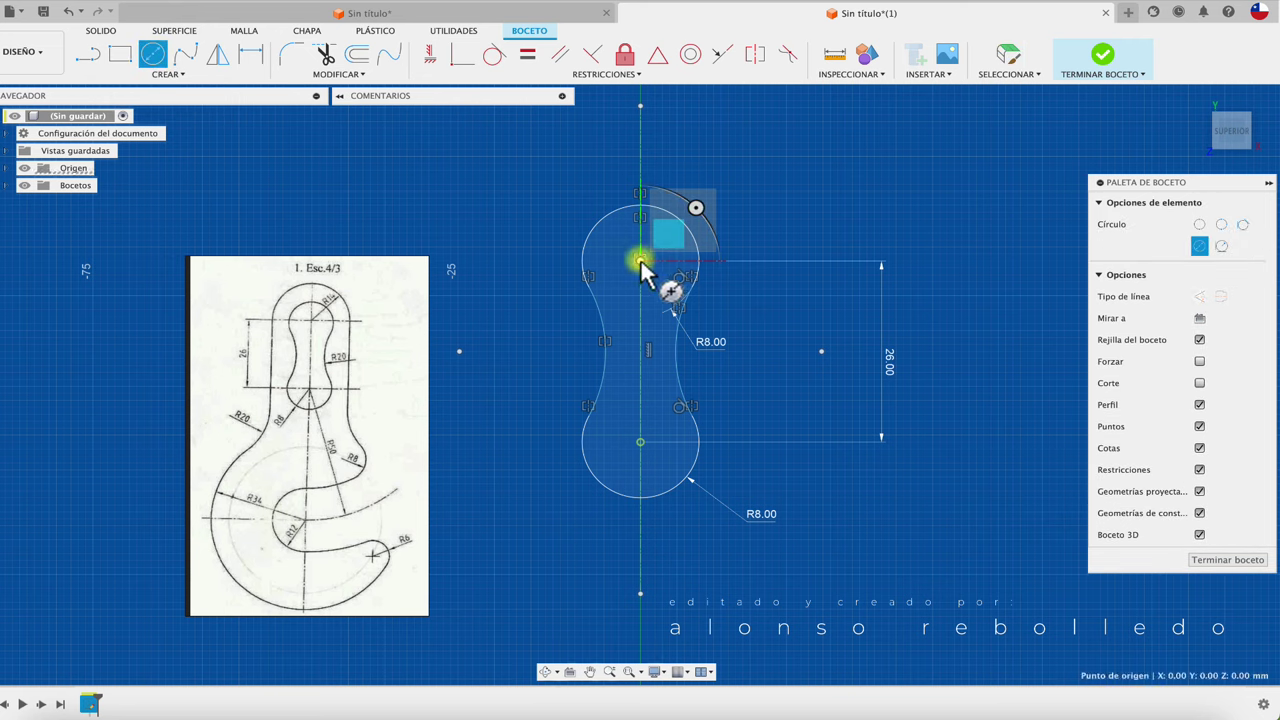
{"action": "left_click", "coordinate": [640, 261]}
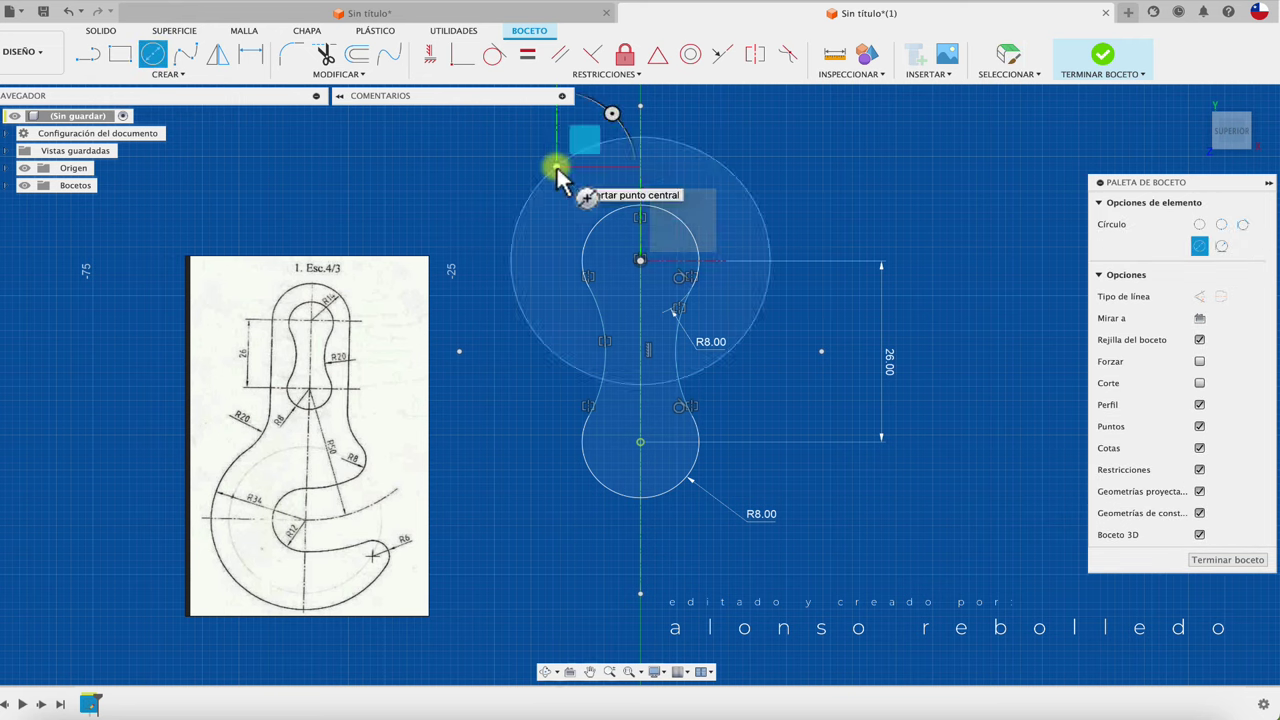
{"action": "left_click", "coordinate": [558, 168]}
{"action": "key", "text": "d"}
{"action": "left_click", "coordinate": [534, 189]}
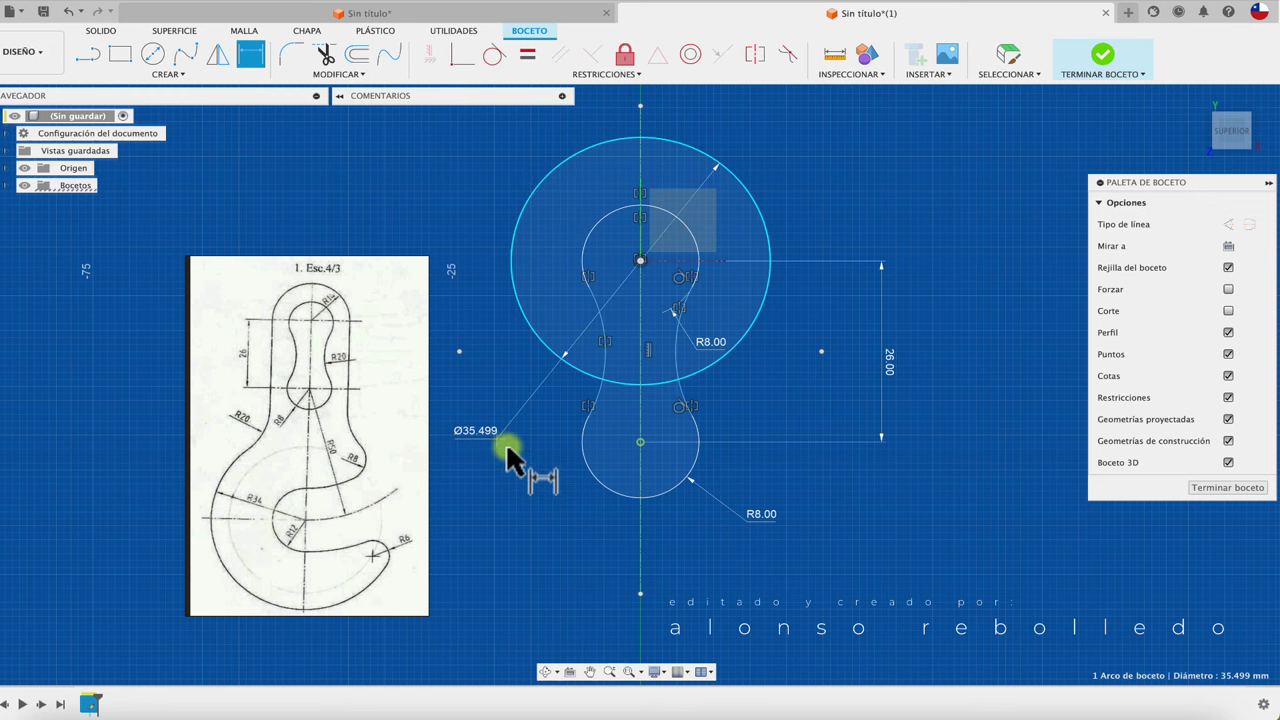
{"action": "left_click", "coordinate": [509, 458]}
{"action": "type", "text": "2"}
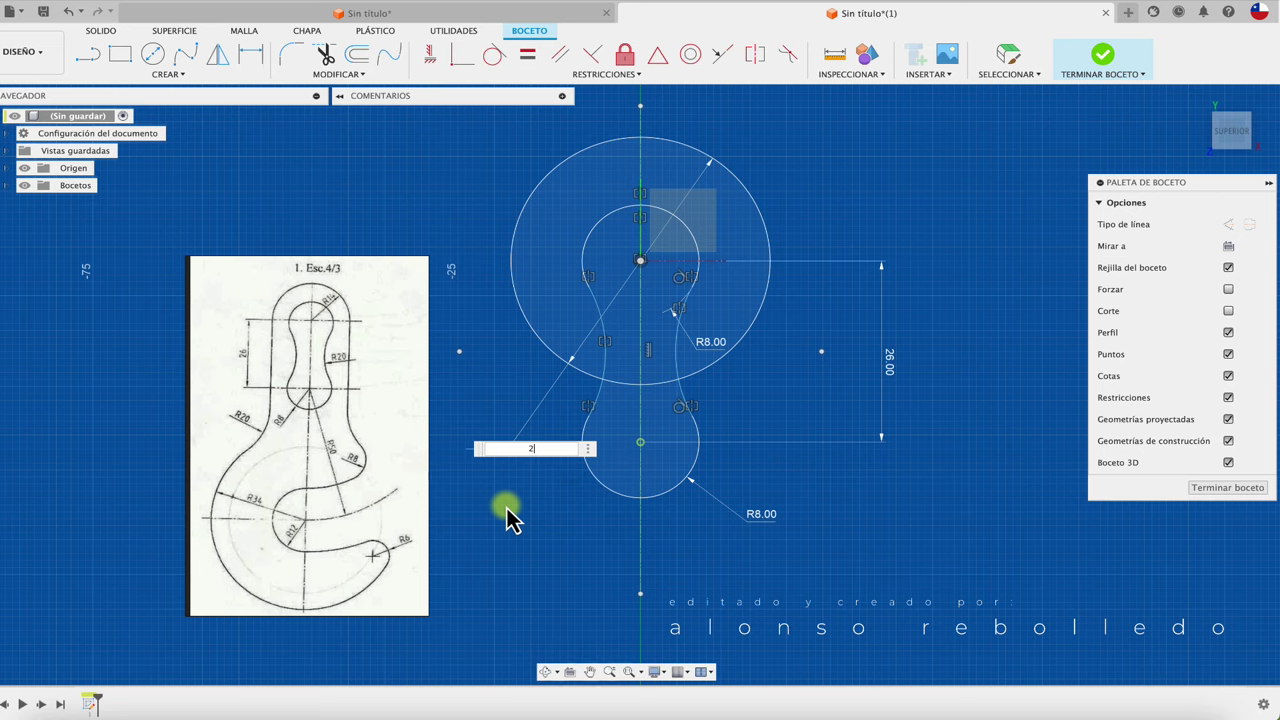
{"action": "type", "text": "8"}
{"action": "key", "text": "Return"}
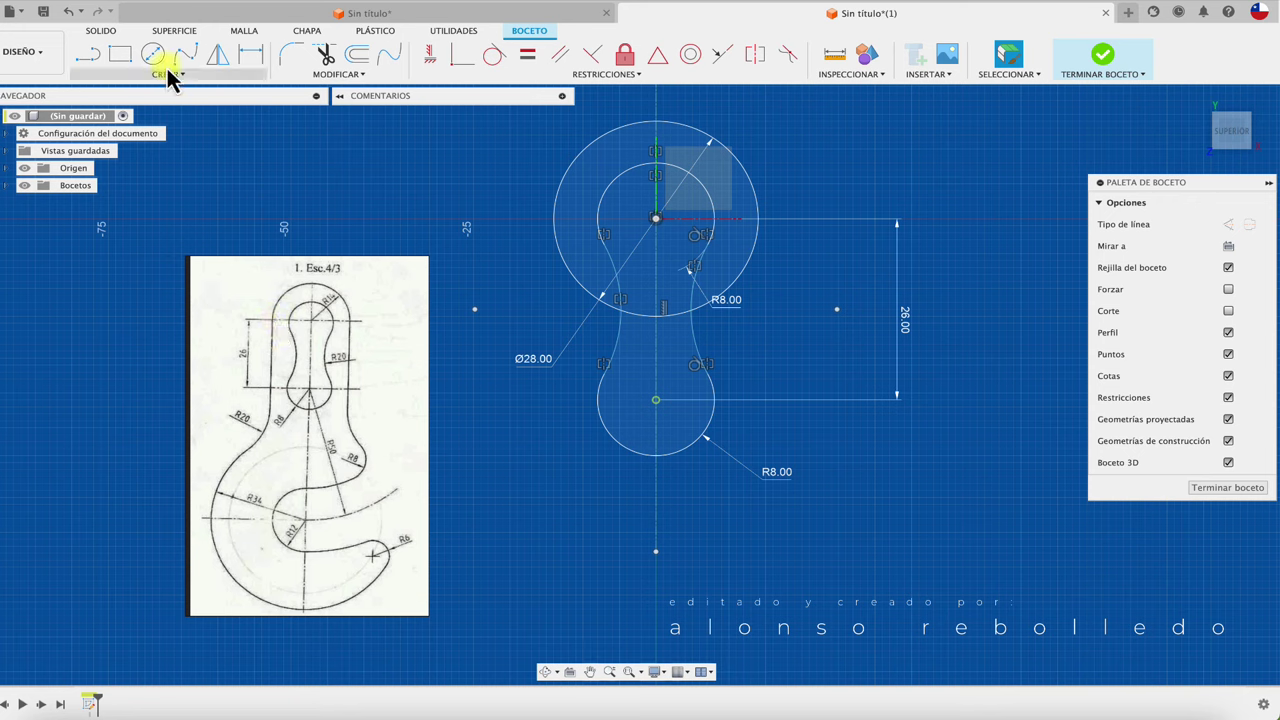
Draw a horizontal construction line leftward from the 28 mm circle's centre.
{"action": "left_click", "coordinate": [88, 53]}
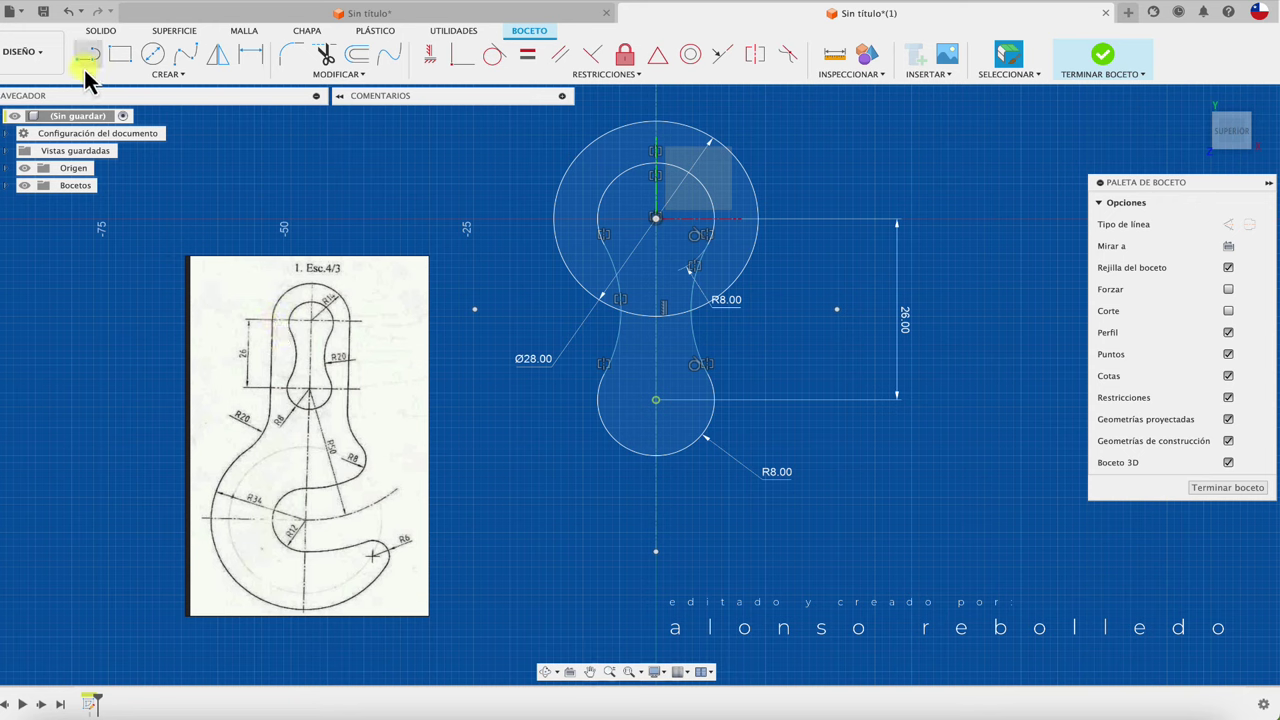
{"action": "left_click", "coordinate": [655, 219]}
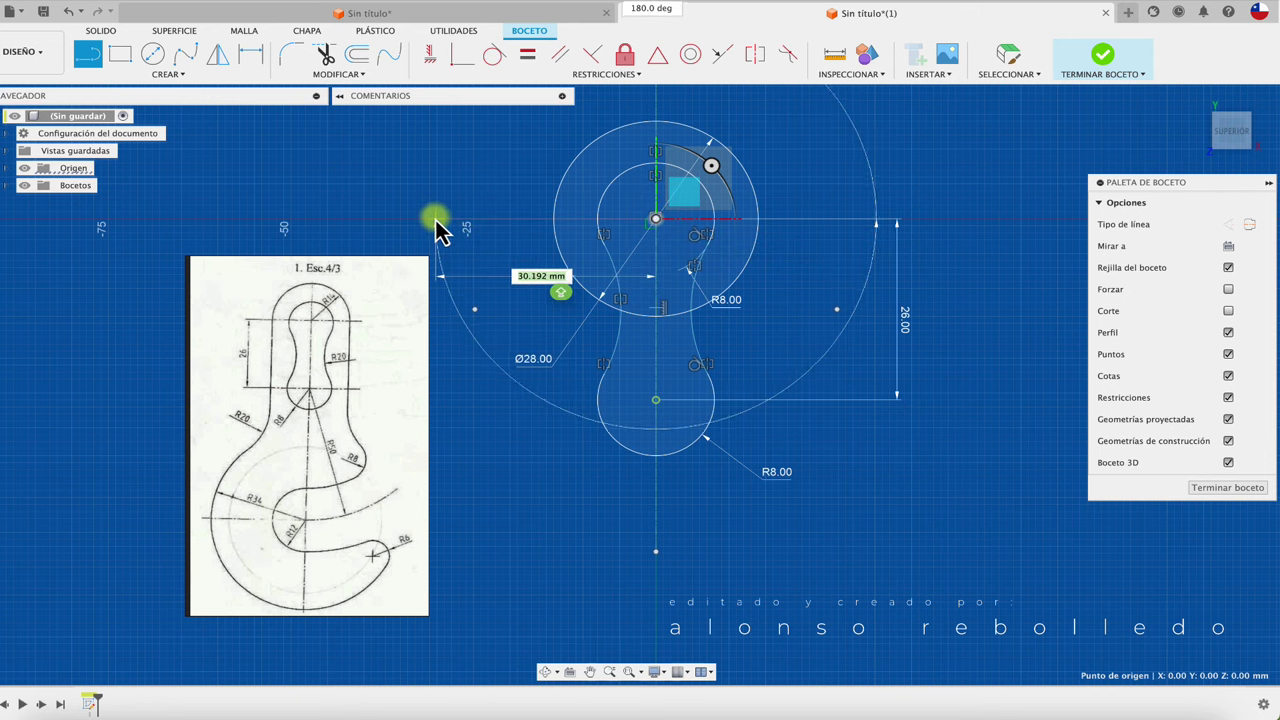
{"action": "double_click", "coordinate": [435, 218]}
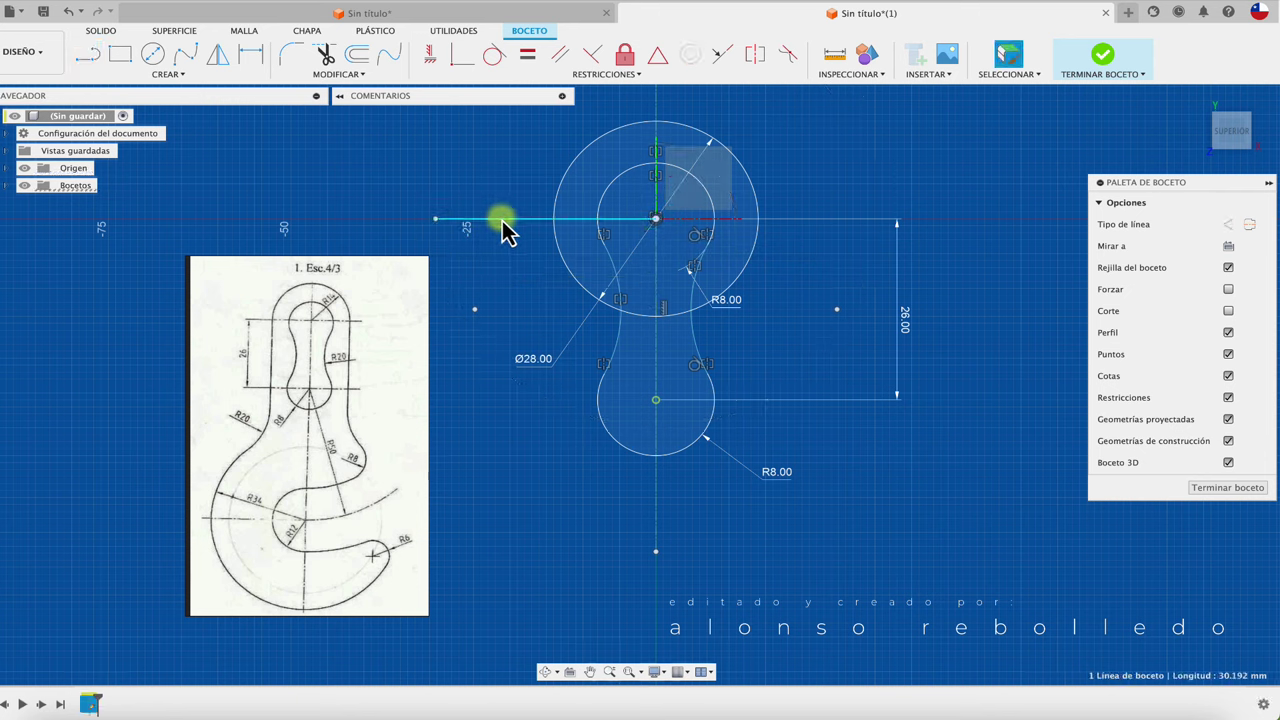
{"action": "left_click", "coordinate": [1227, 226]}
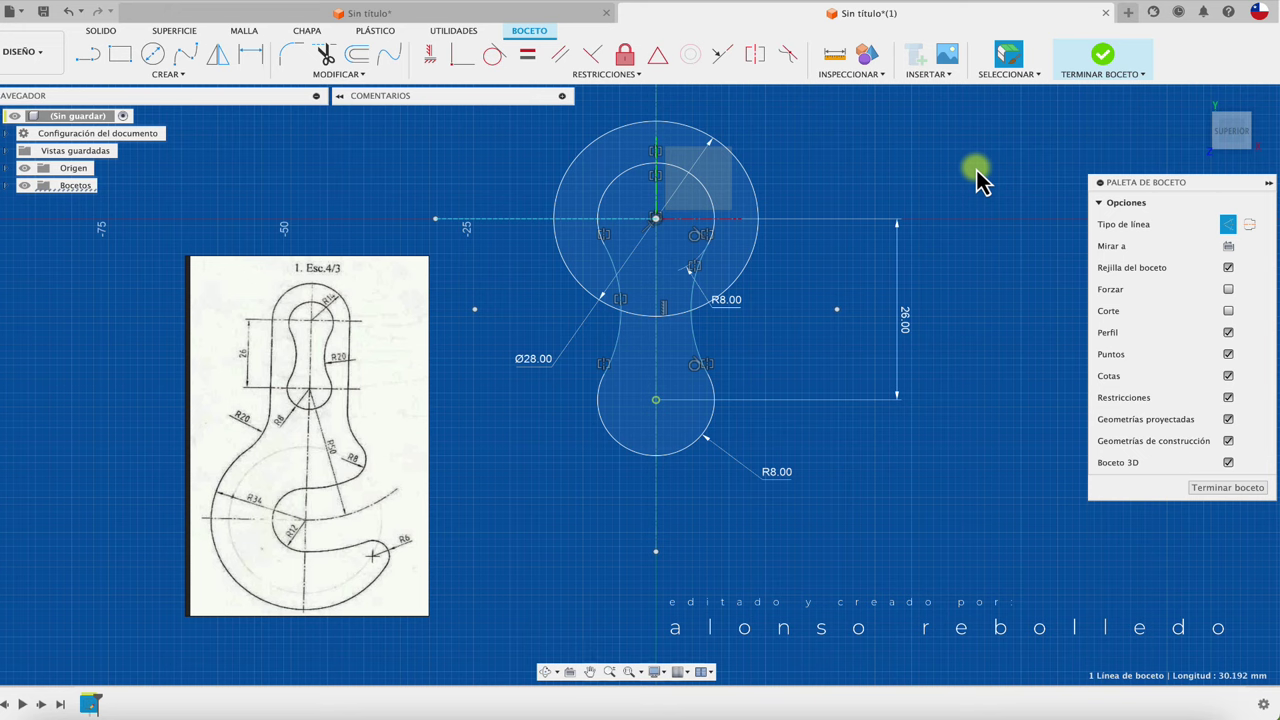
Draw a matching horizontal construction line rightward from the same centre.
{"action": "key", "text": "l"}
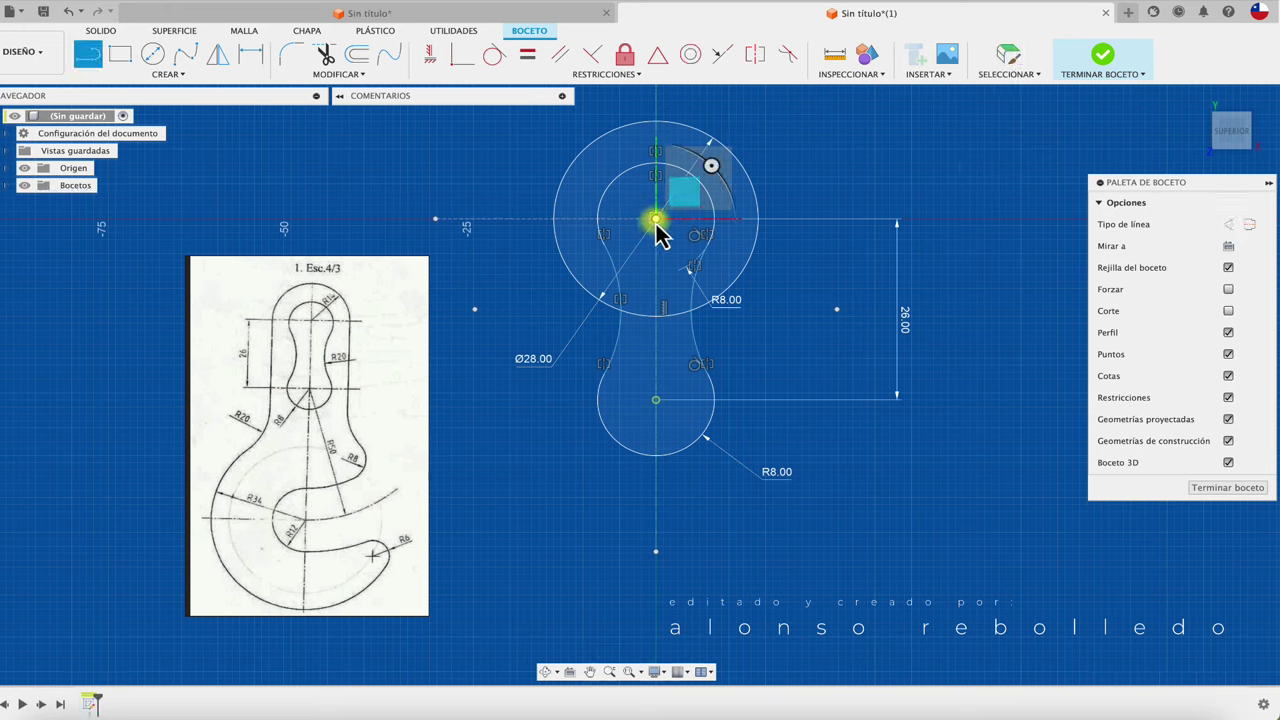
{"action": "left_click", "coordinate": [656, 219]}
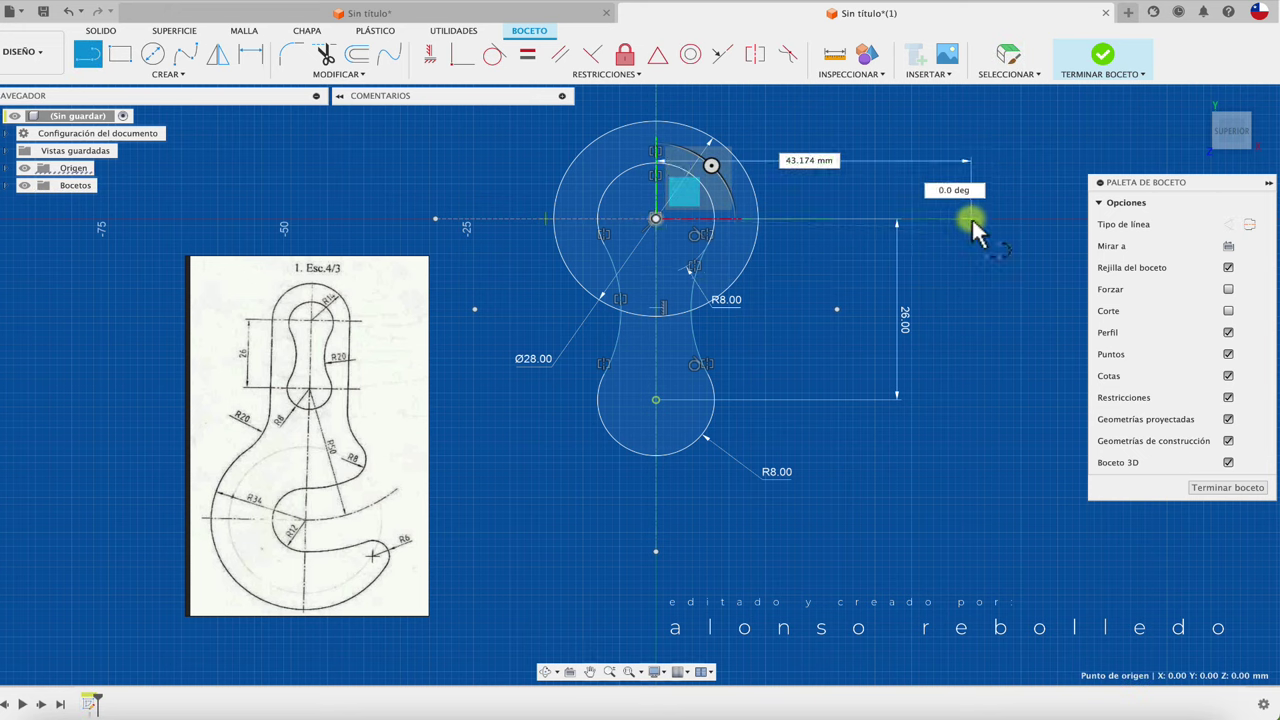
{"action": "left_click", "coordinate": [972, 220]}
{"action": "key", "text": "Escape"}
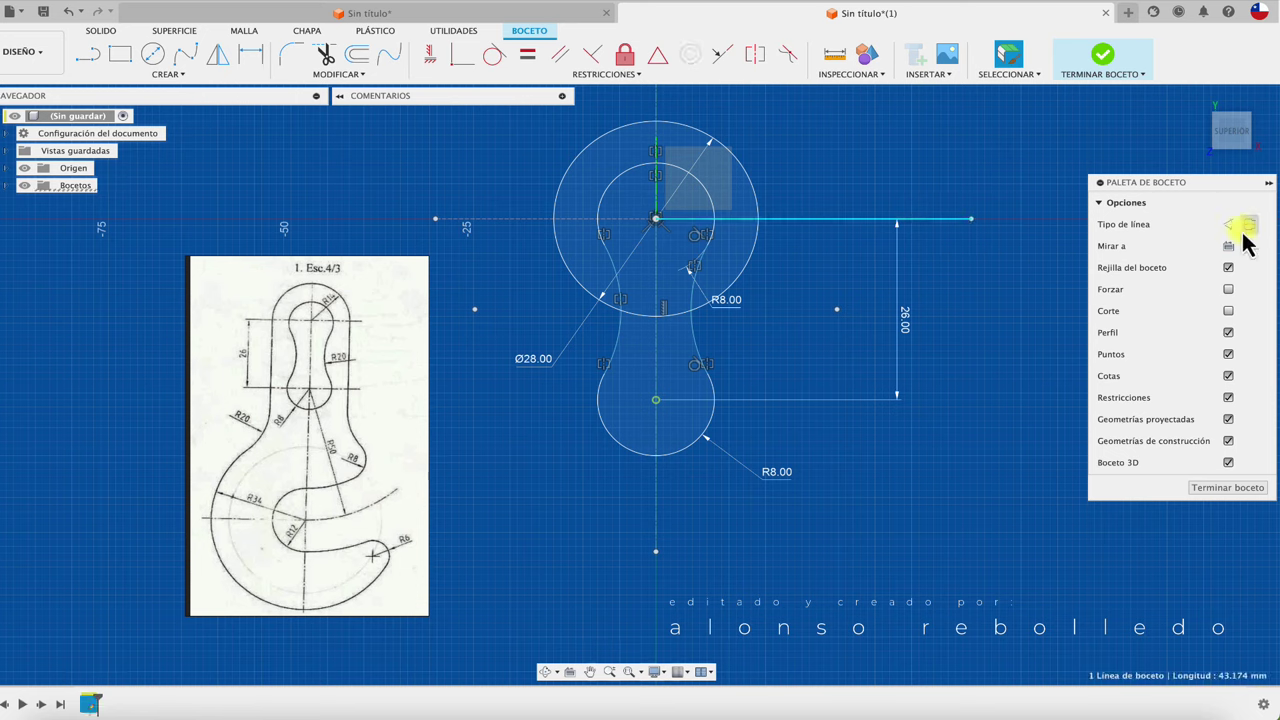
{"action": "left_click", "coordinate": [1243, 226]}
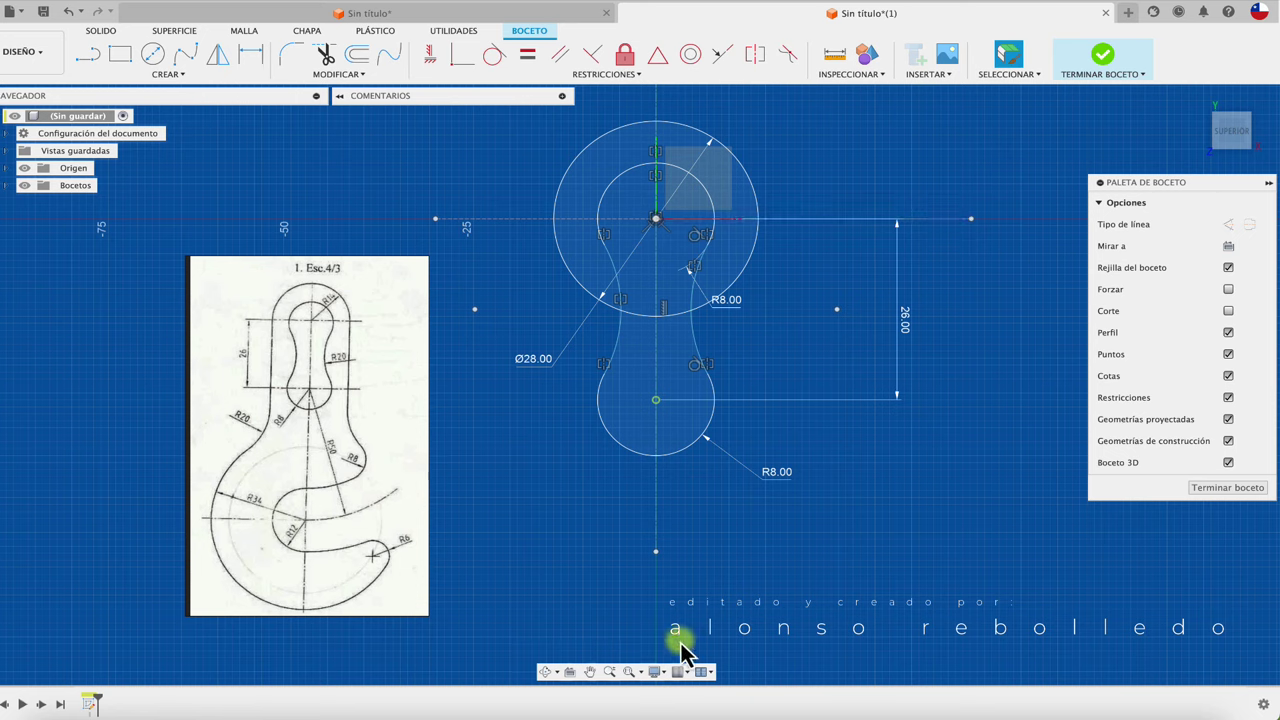
Switch the canvas from the blue environment to the white-grid infinity-pool backdrop.
{"action": "left_click", "coordinate": [657, 671]}
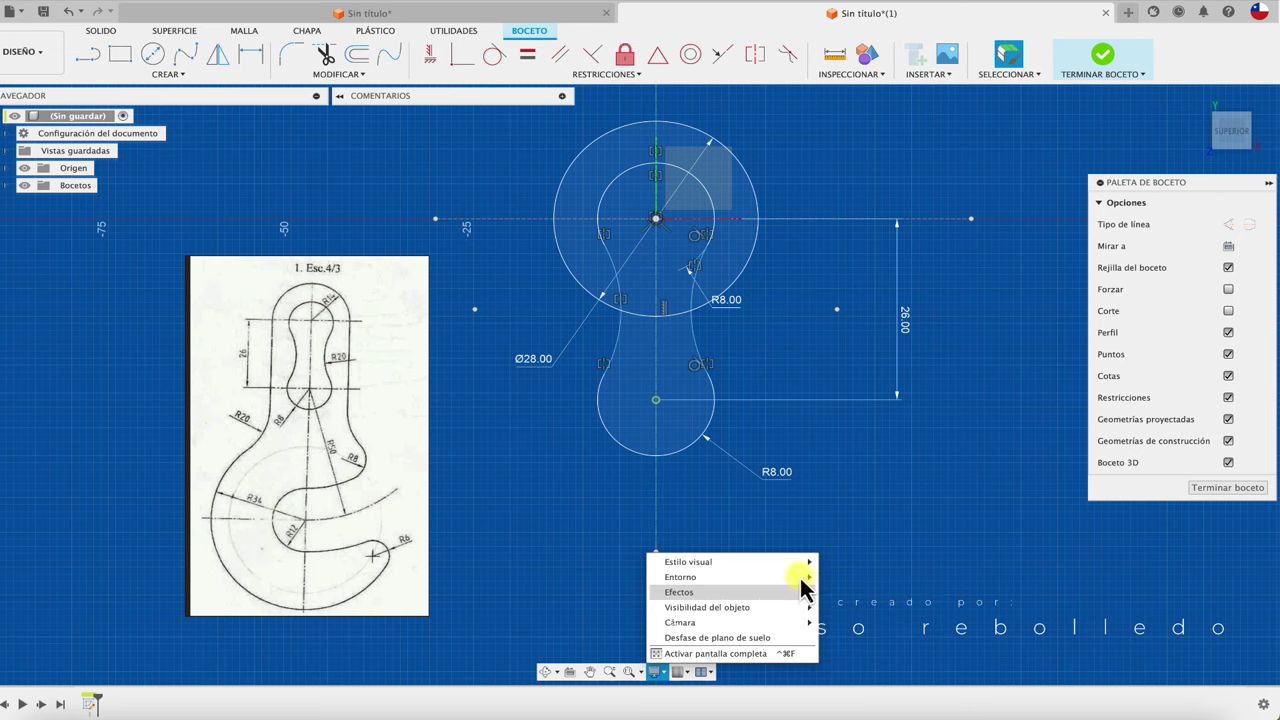
{"action": "mouse_move", "coordinate": [700, 577]}
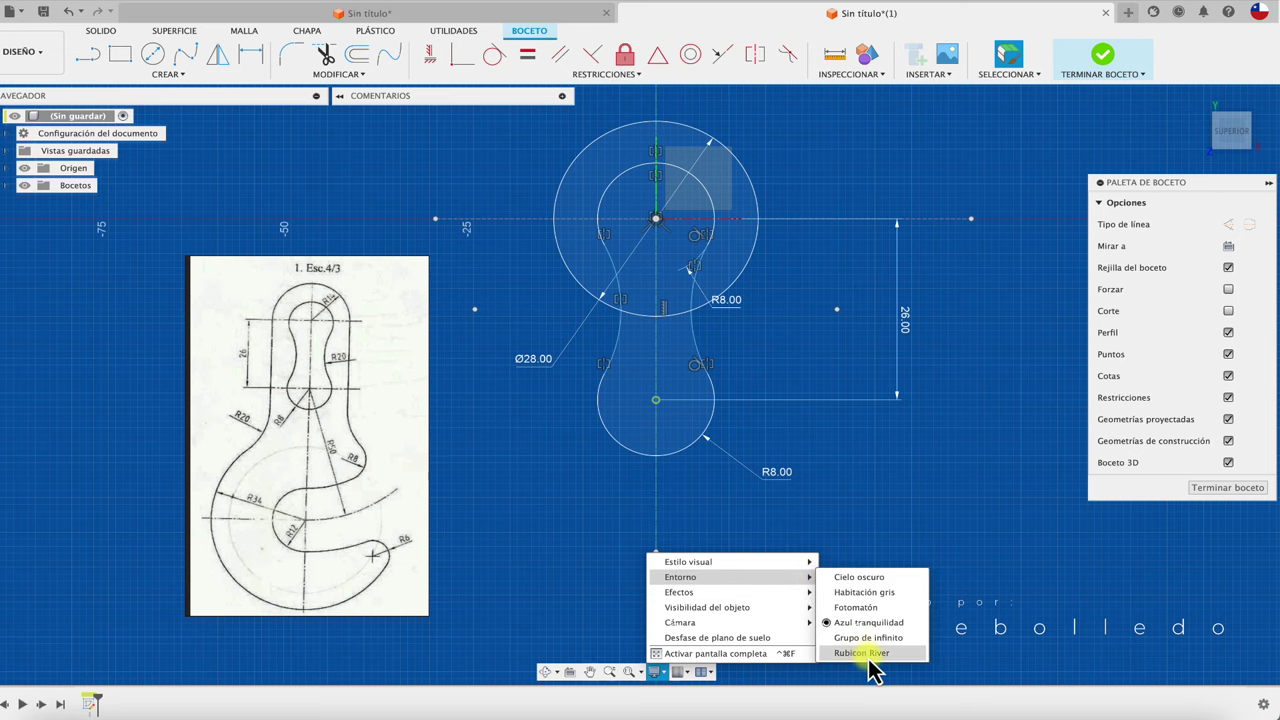
{"action": "left_click", "coordinate": [873, 641]}
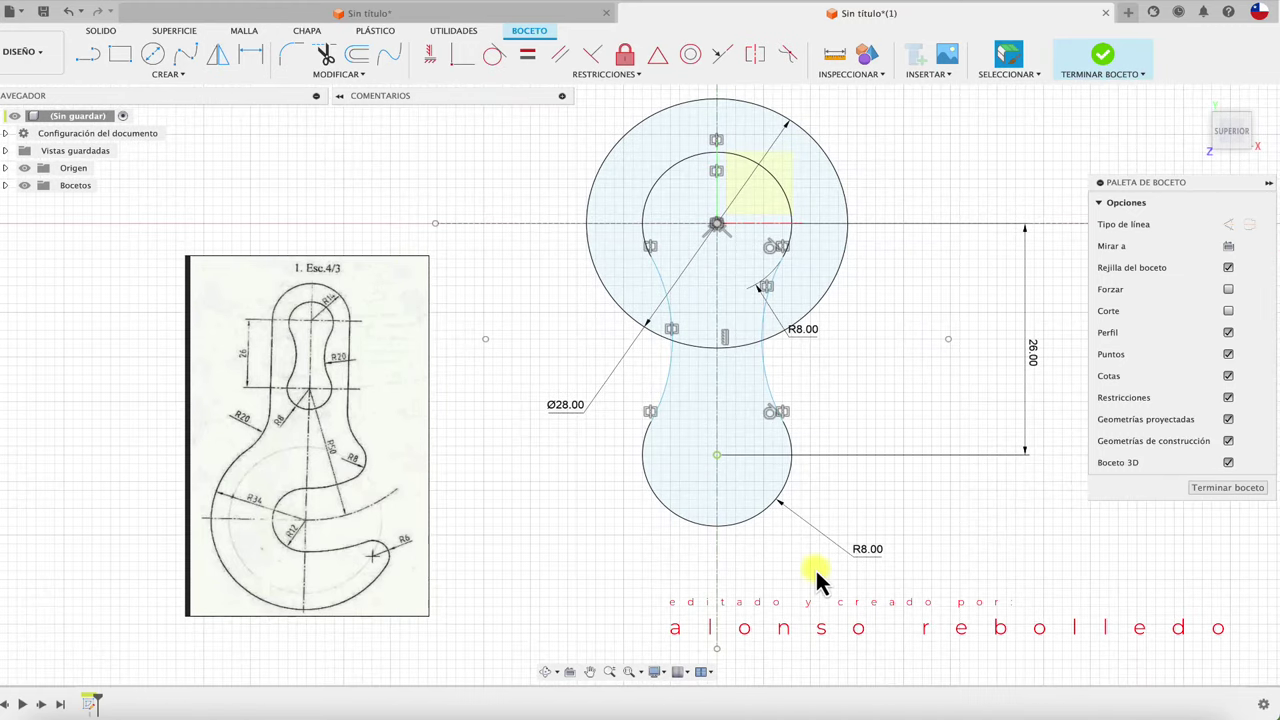
{"action": "left_click", "coordinate": [88, 56]}
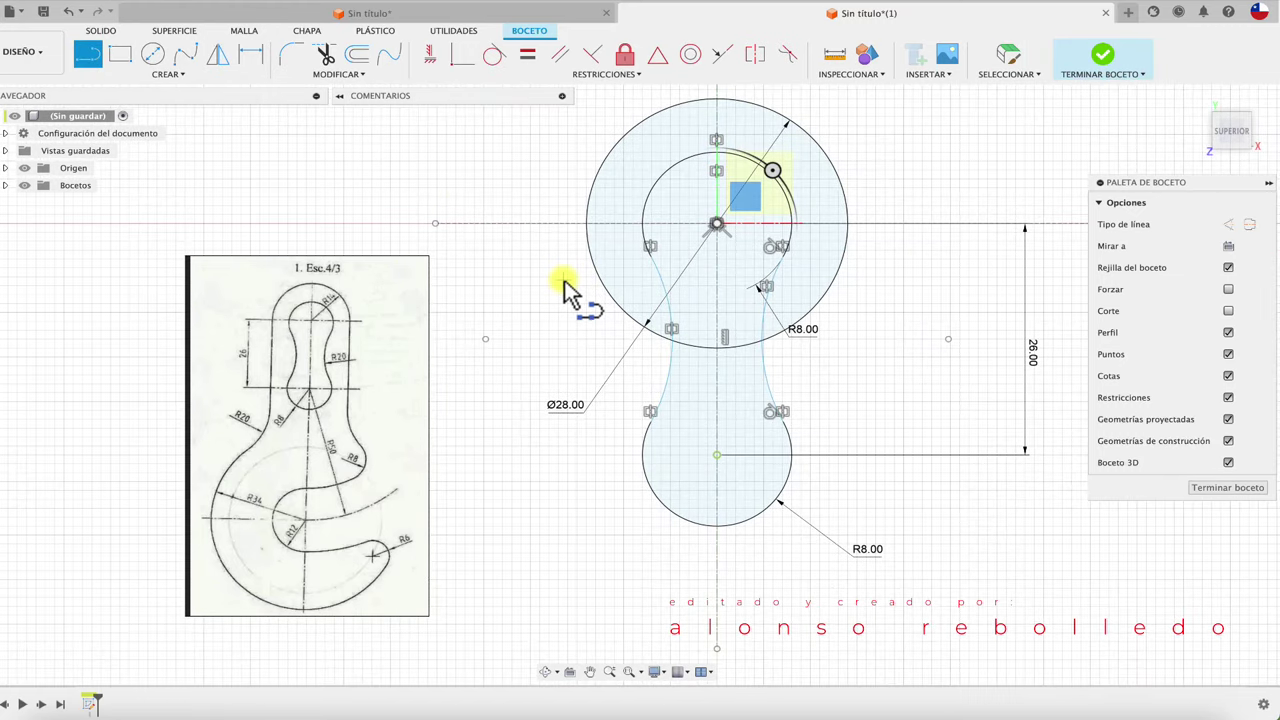
Draw two vertical lines down from the 28 mm circle's left and right edges.
{"action": "left_click", "coordinate": [587, 223]}
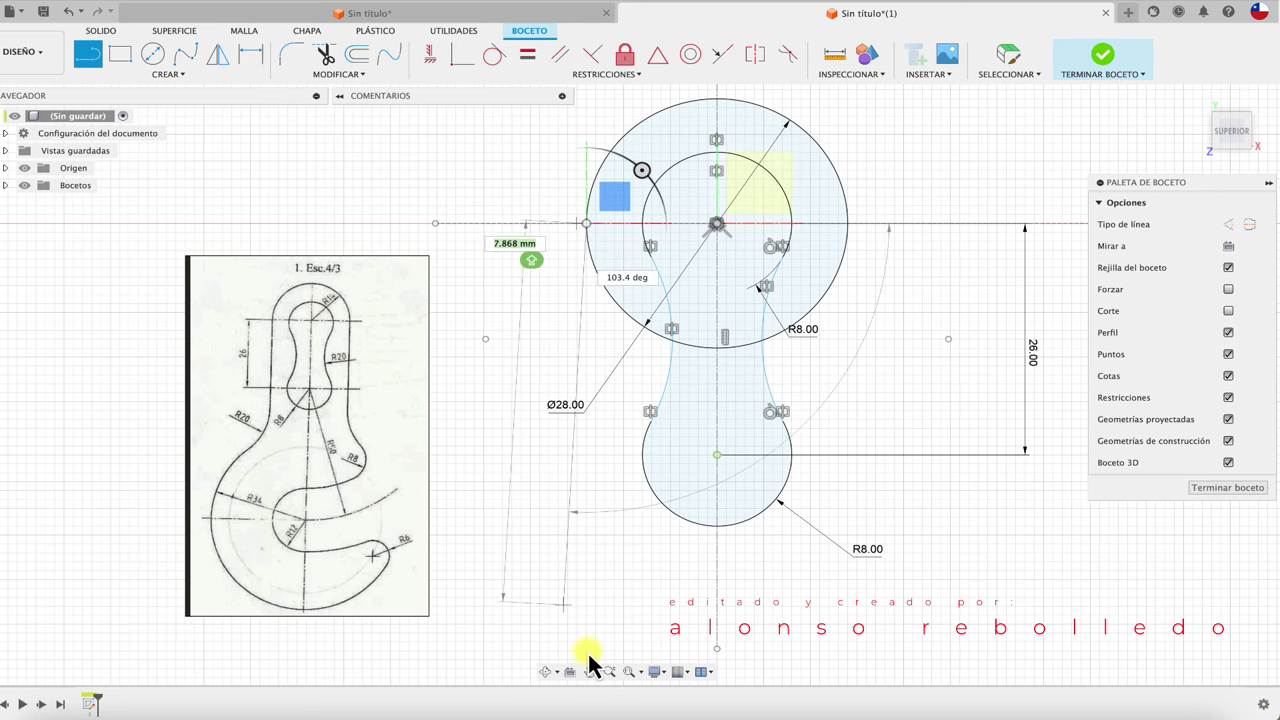
{"action": "left_click", "coordinate": [586, 600]}
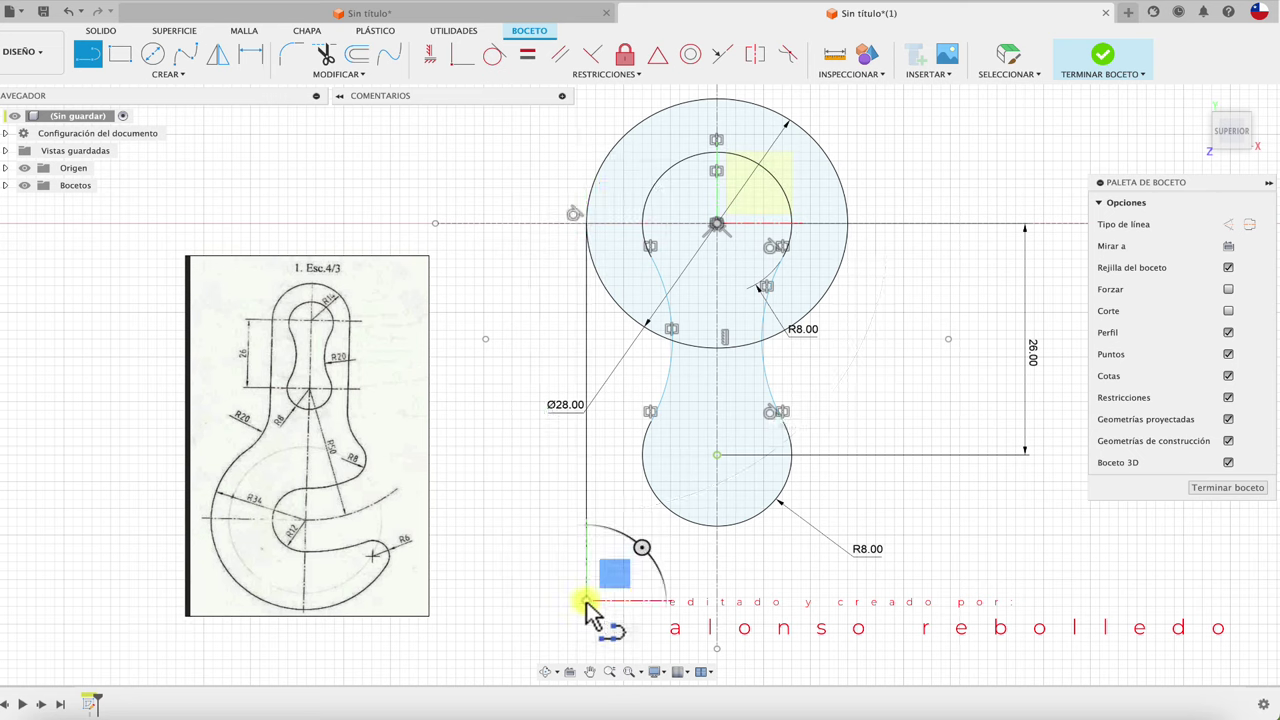
{"action": "key", "text": "Escape"}
{"action": "key", "text": "l"}
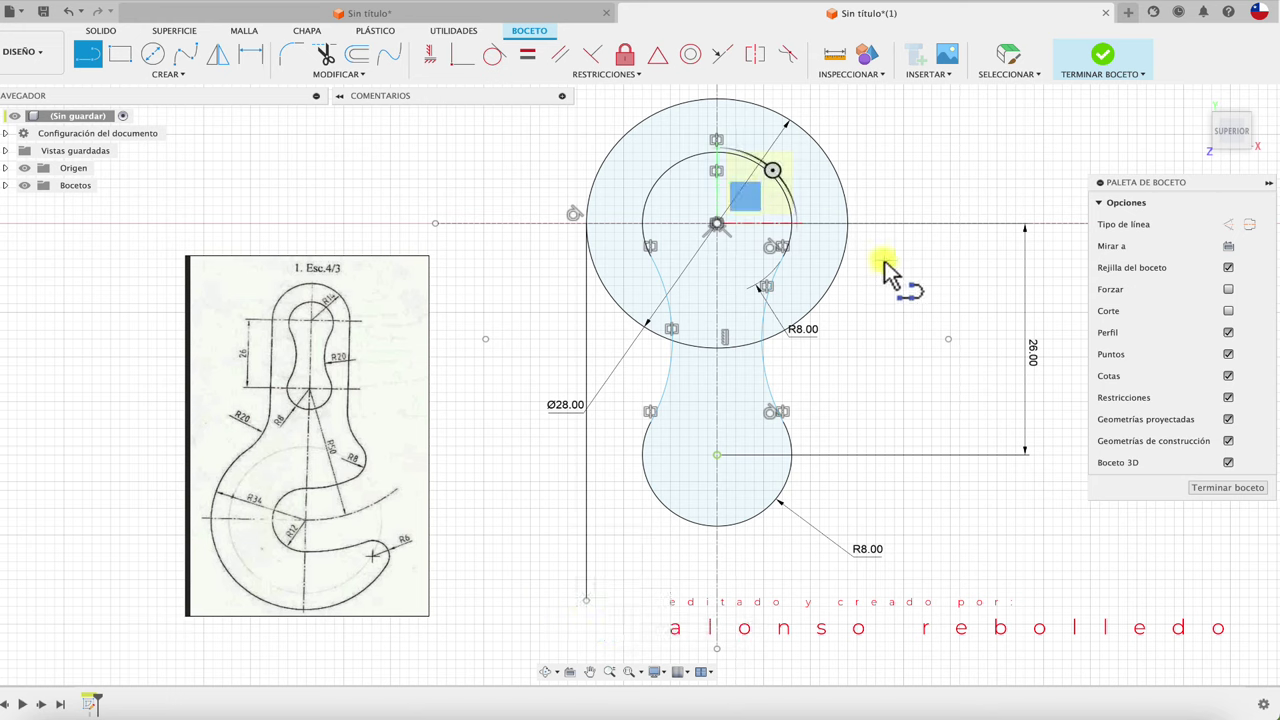
{"action": "left_click", "coordinate": [847, 223]}
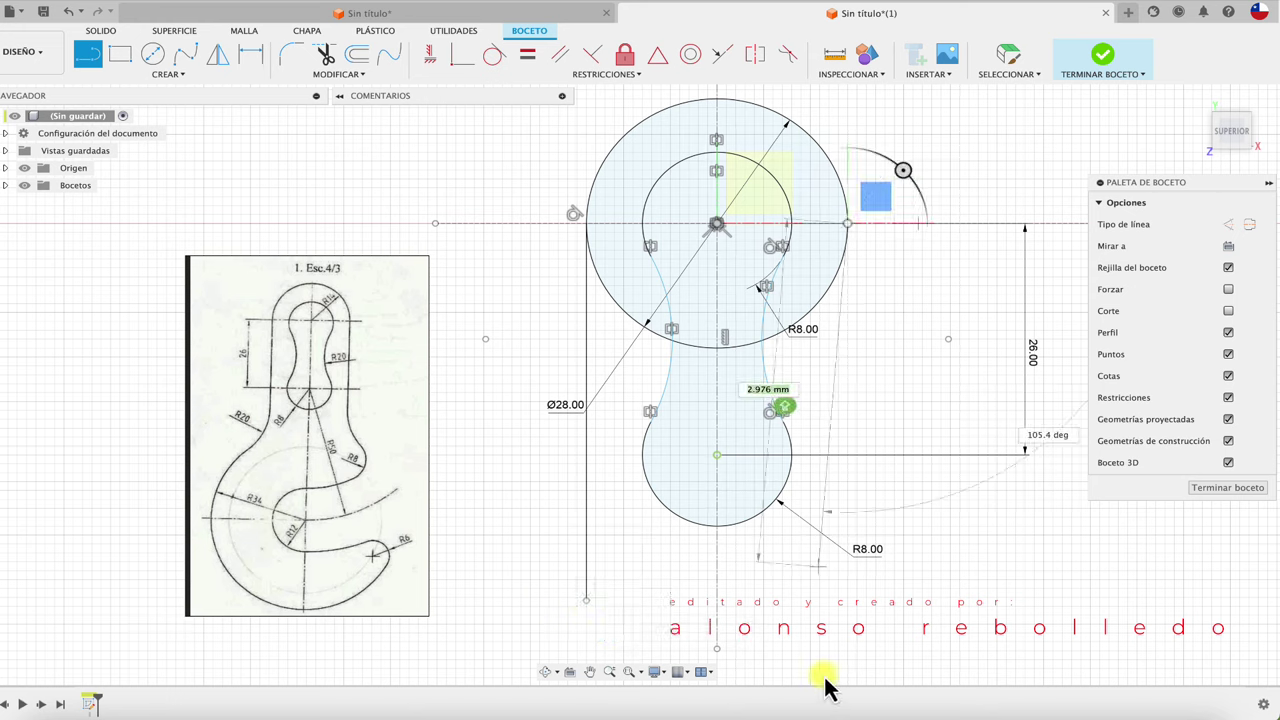
{"action": "left_click", "coordinate": [847, 612]}
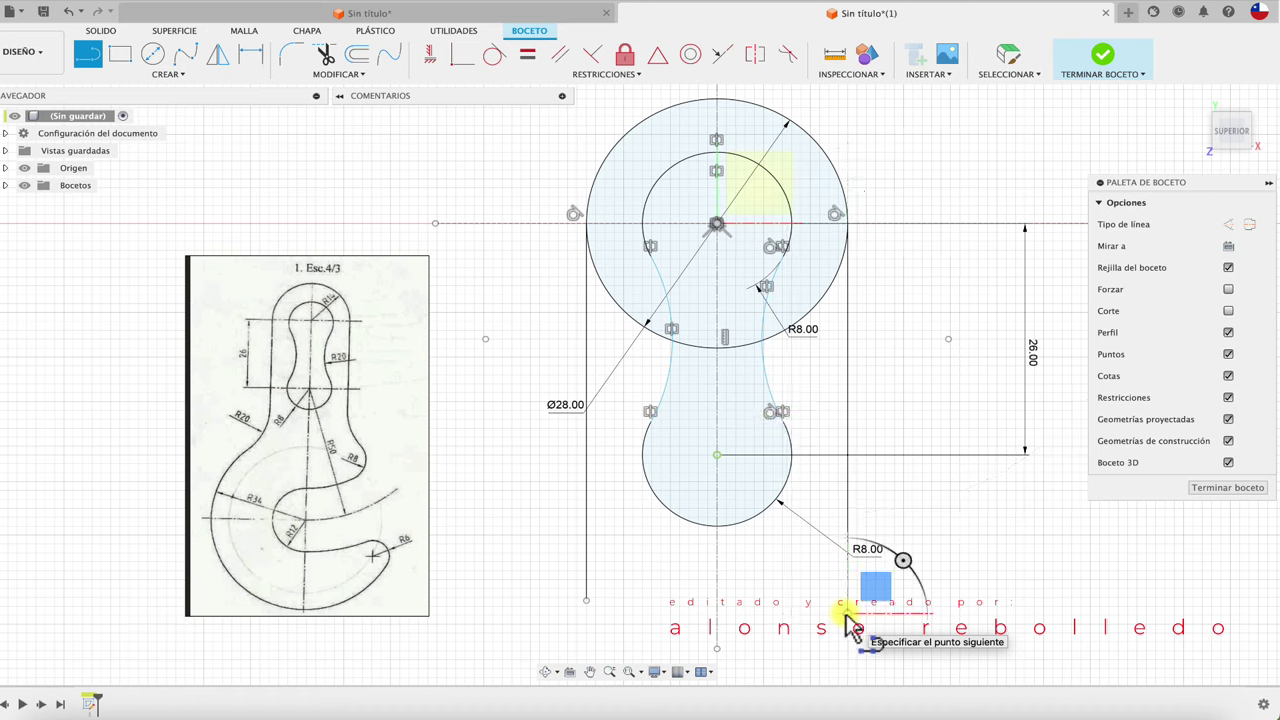
{"action": "key", "text": "Escape"}
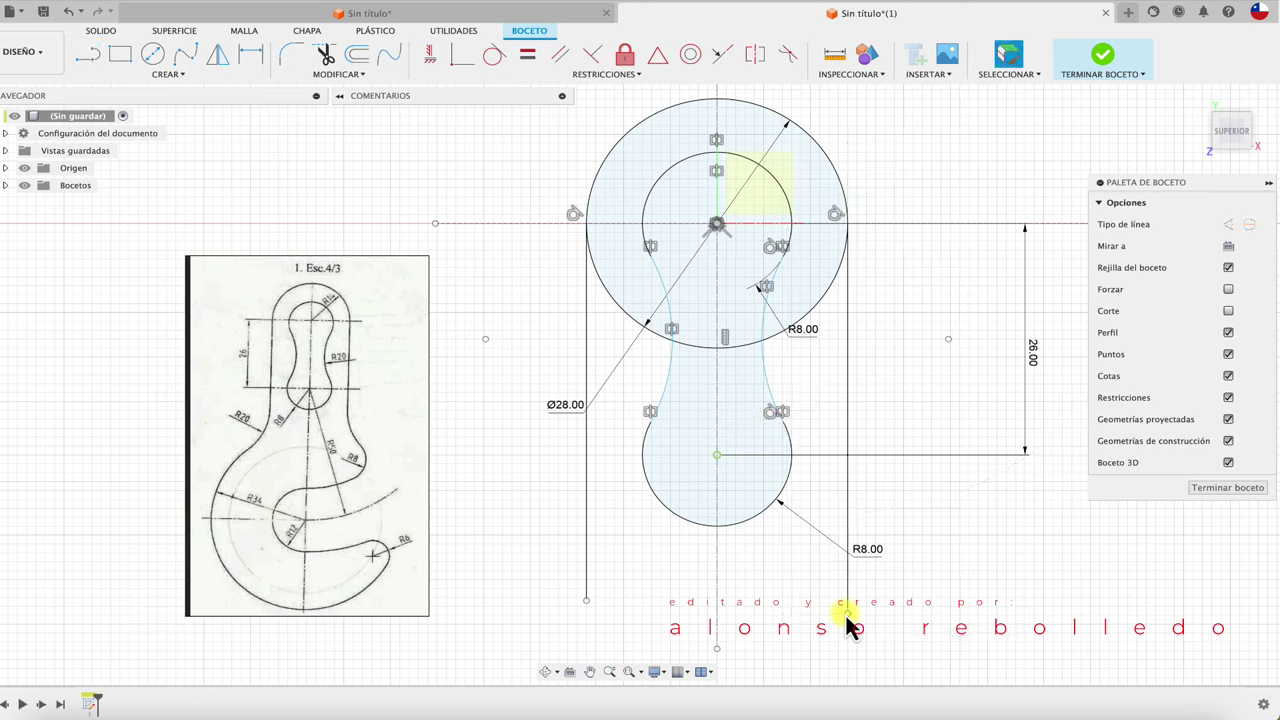
Trim the 28 mm circle's lower arcs so only its top arch joins the lines.
{"action": "key", "text": "t"}
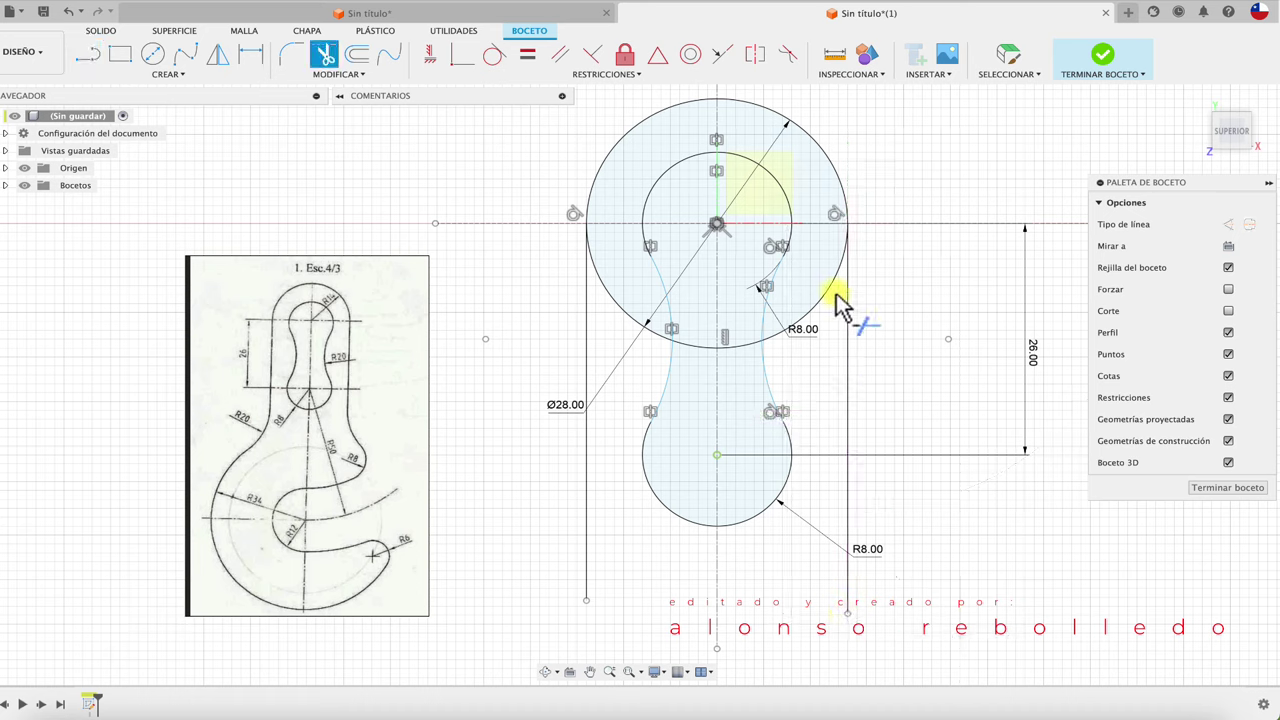
{"action": "left_click", "coordinate": [834, 280]}
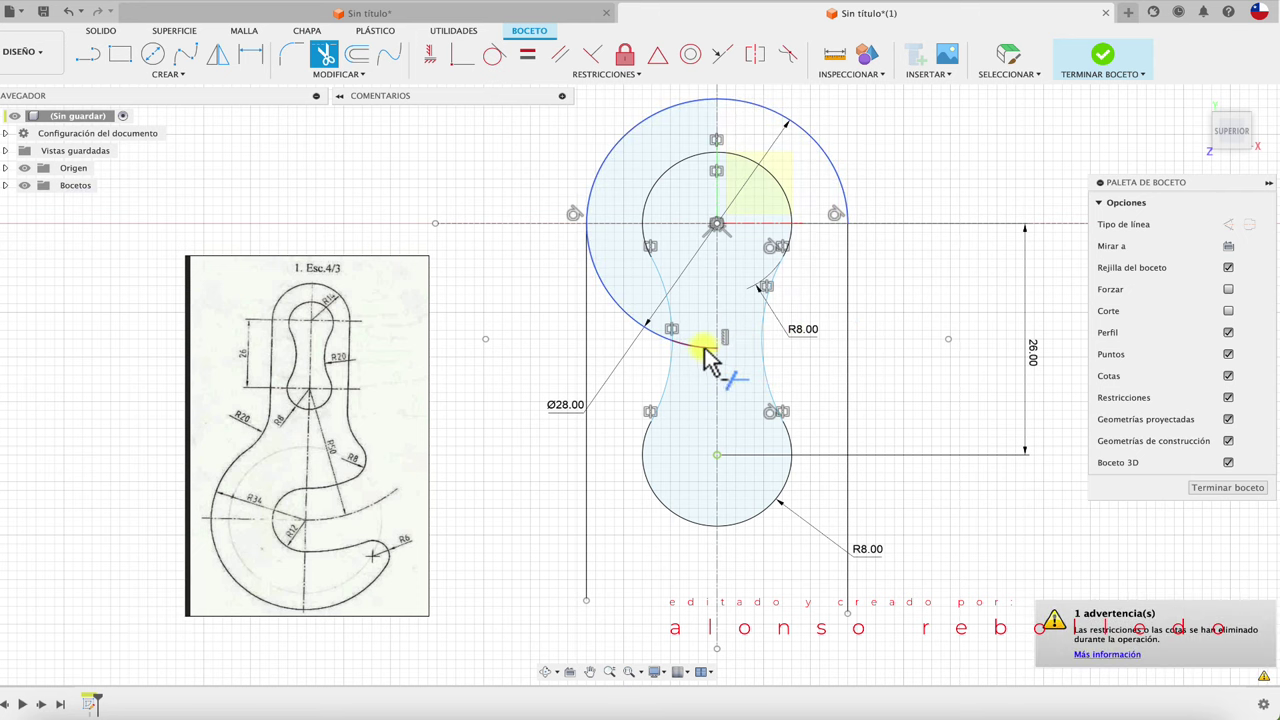
{"action": "left_click", "coordinate": [670, 346]}
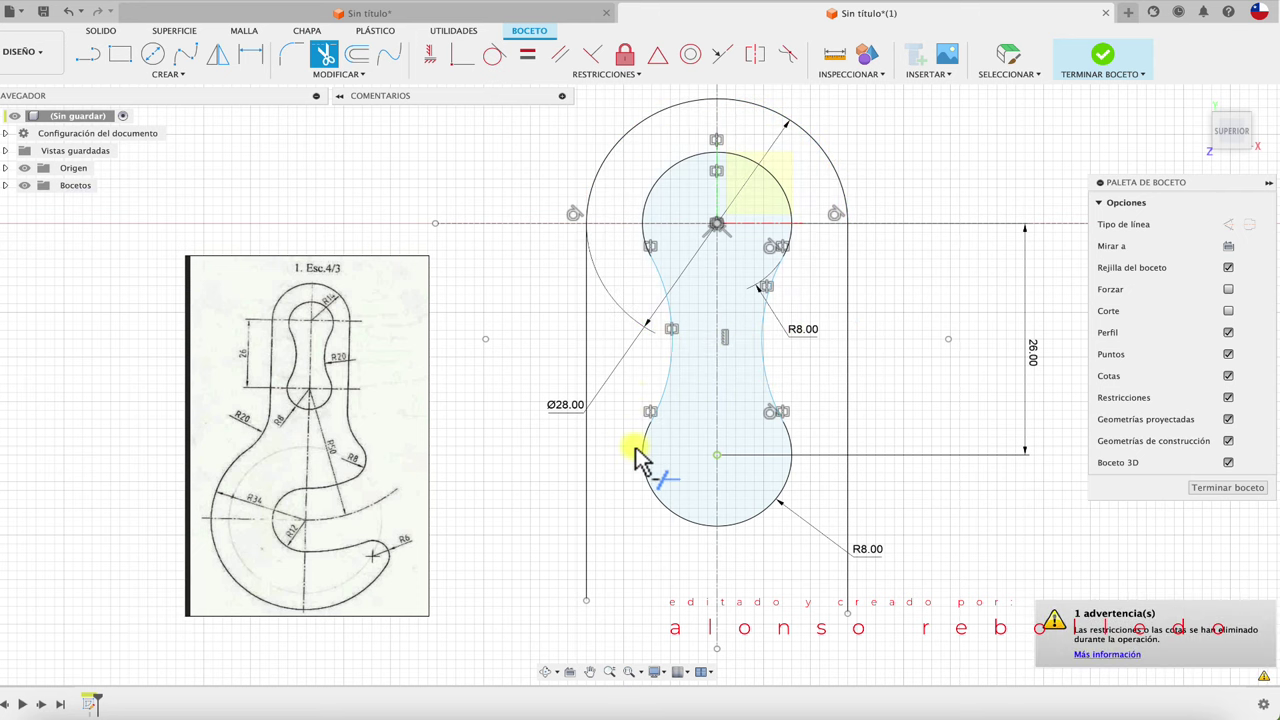
{"action": "scroll", "coordinate": [640, 457], "scroll_direction": "down", "scroll_amount": 2}
{"action": "key", "text": "Escape"}
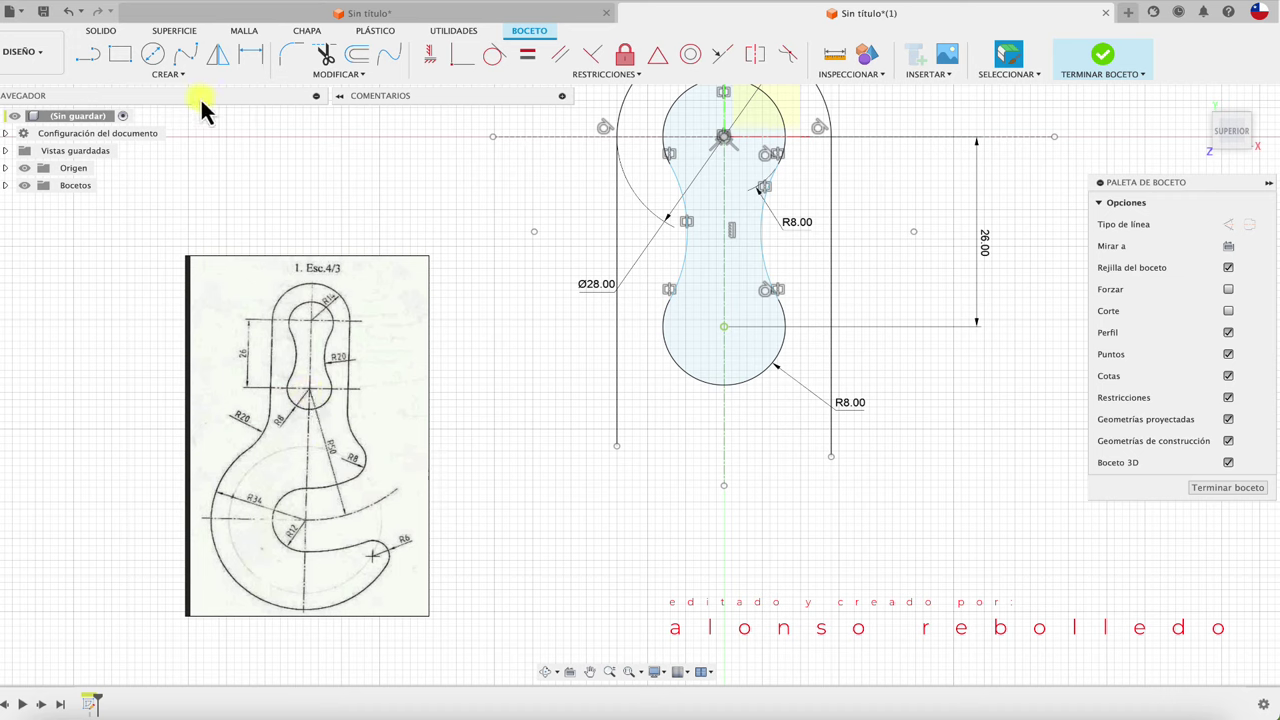
Draw an R50 centre-point arc on the lower small circle, sweeping beneath the profile.
{"action": "left_click", "coordinate": [153, 55]}
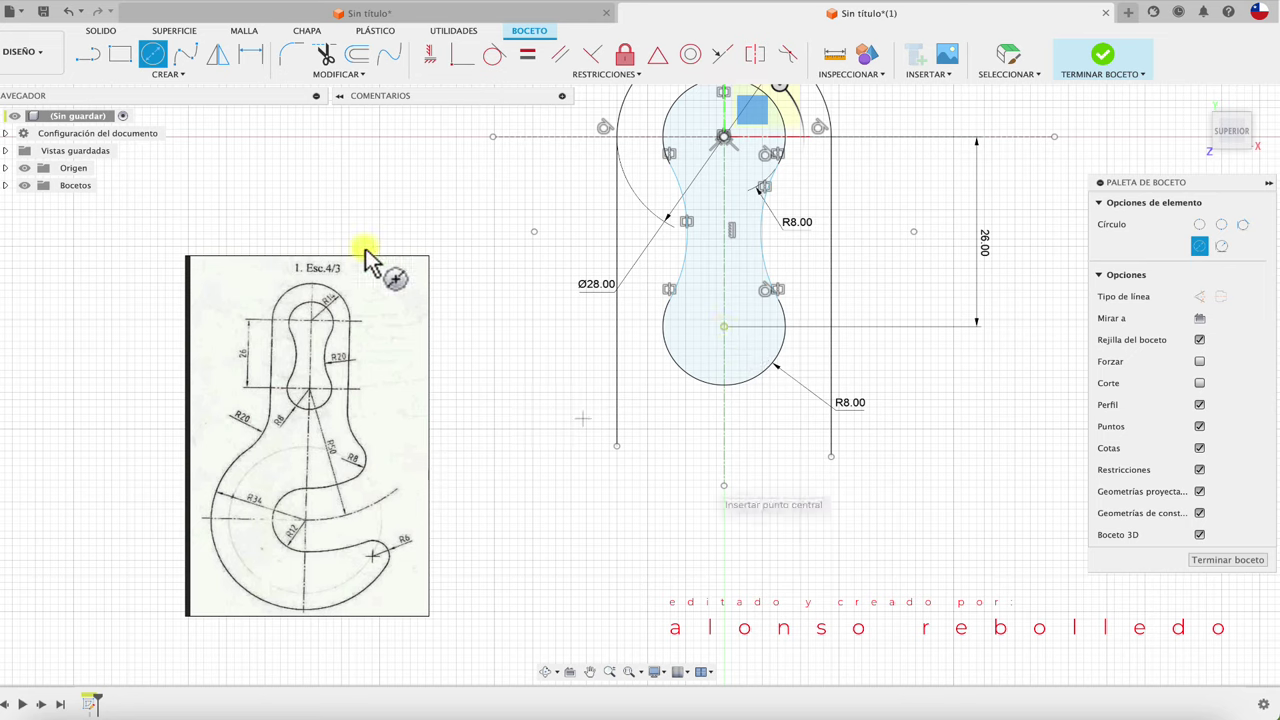
{"action": "left_click", "coordinate": [167, 74]}
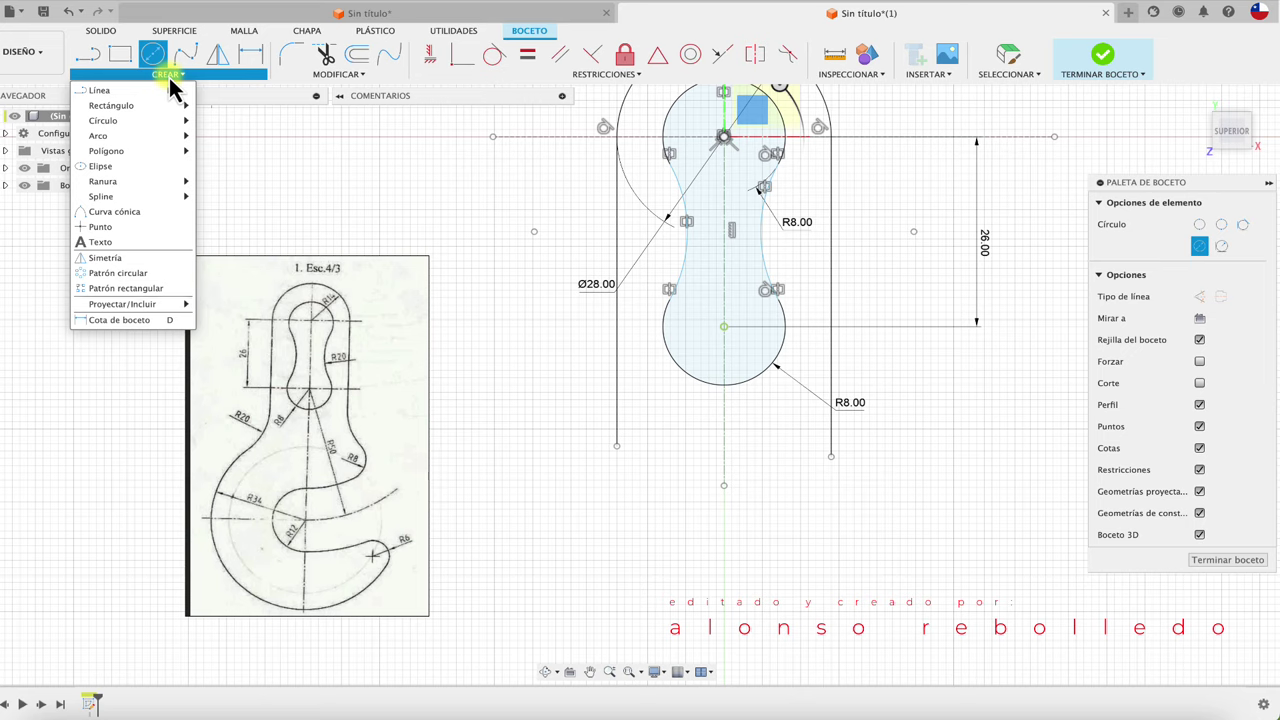
{"action": "mouse_move", "coordinate": [130, 135]}
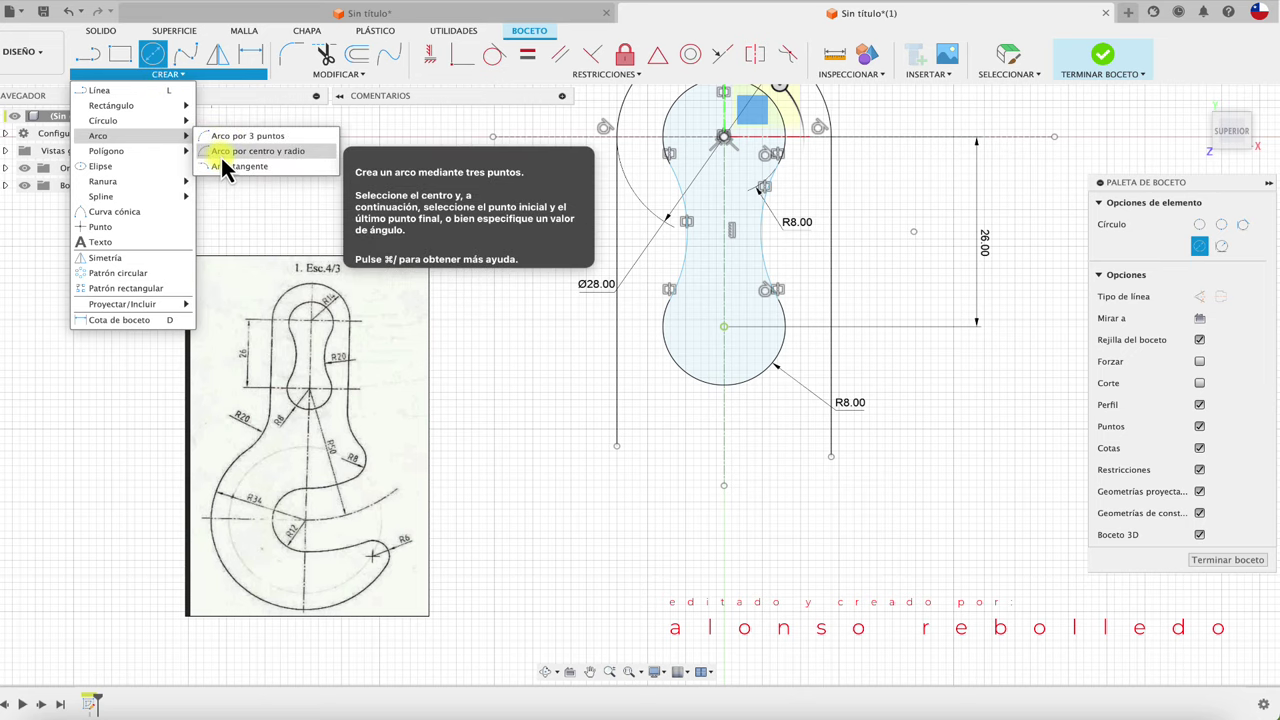
{"action": "left_click", "coordinate": [224, 154]}
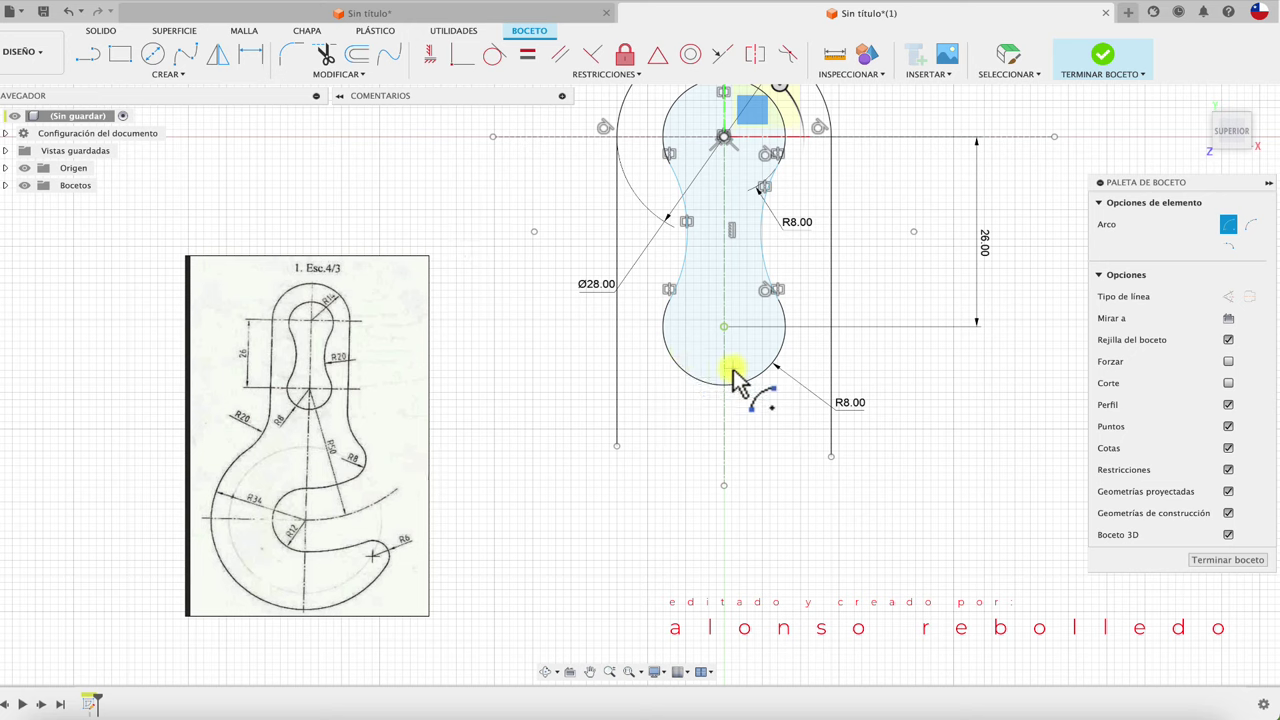
{"action": "left_click", "coordinate": [723, 327]}
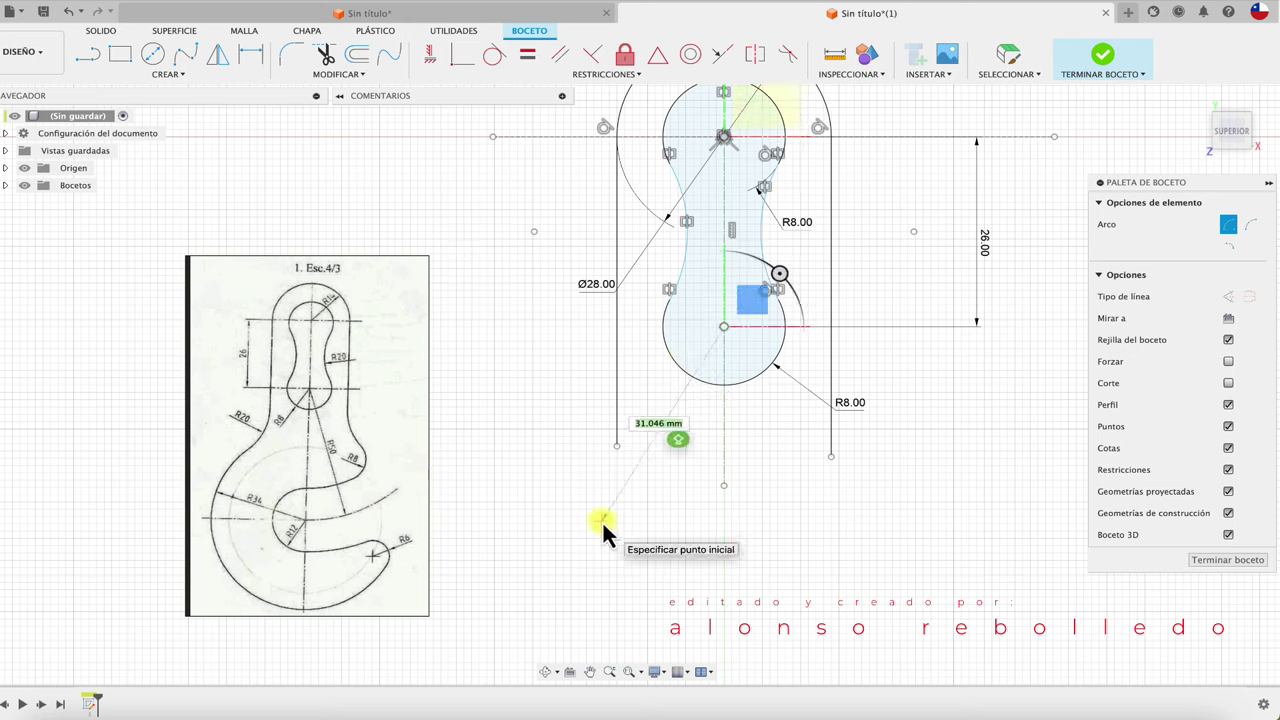
{"action": "left_click", "coordinate": [523, 495]}
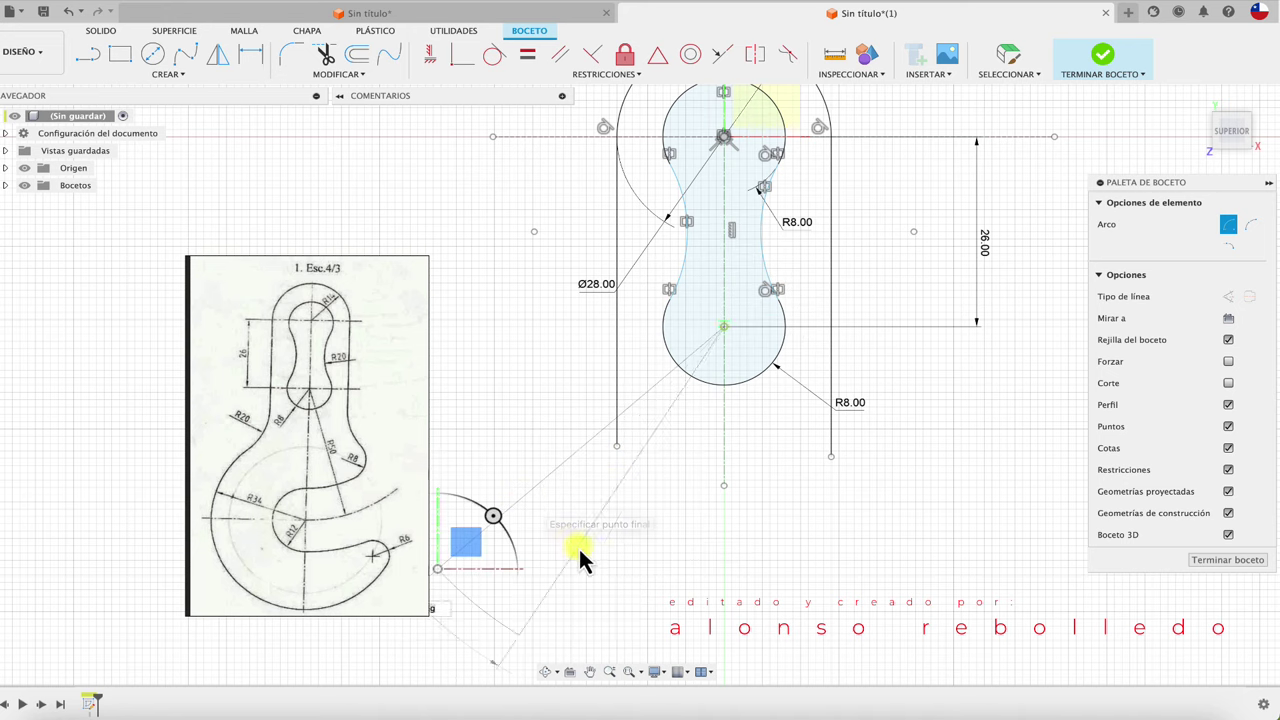
{"action": "scroll", "coordinate": [577, 531], "scroll_direction": "down", "scroll_amount": 3}
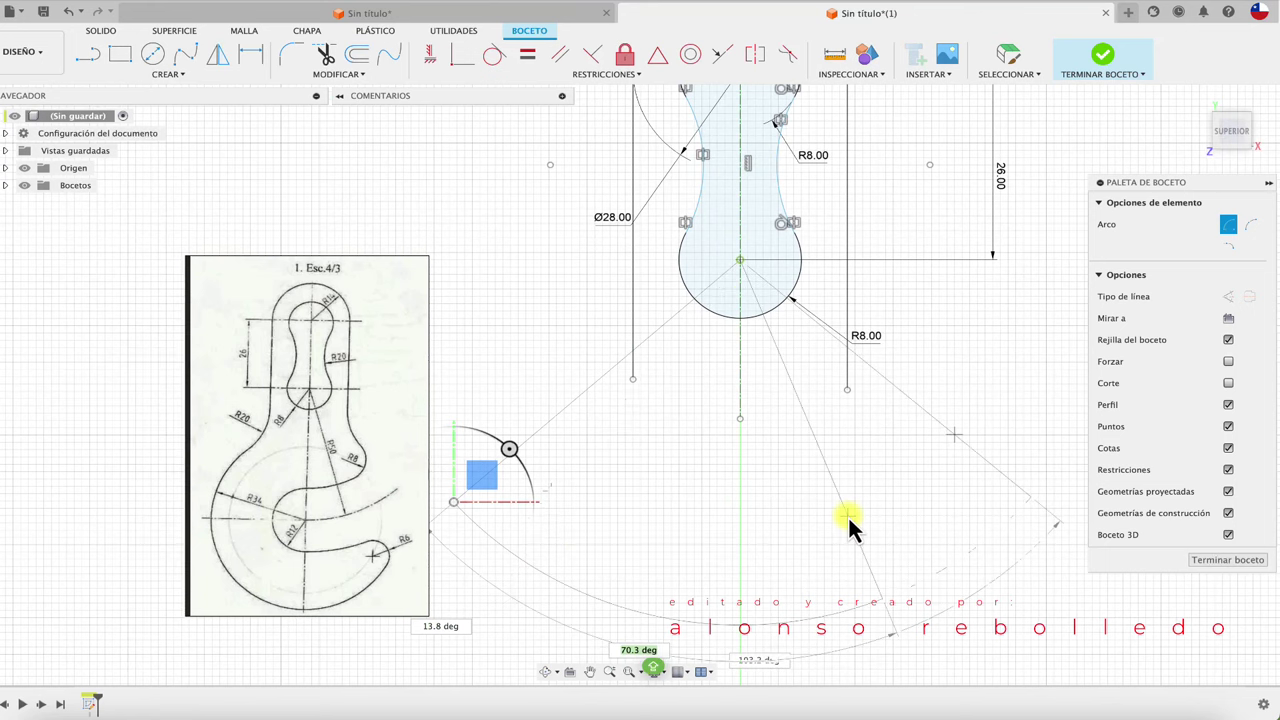
{"action": "left_click", "coordinate": [971, 430]}
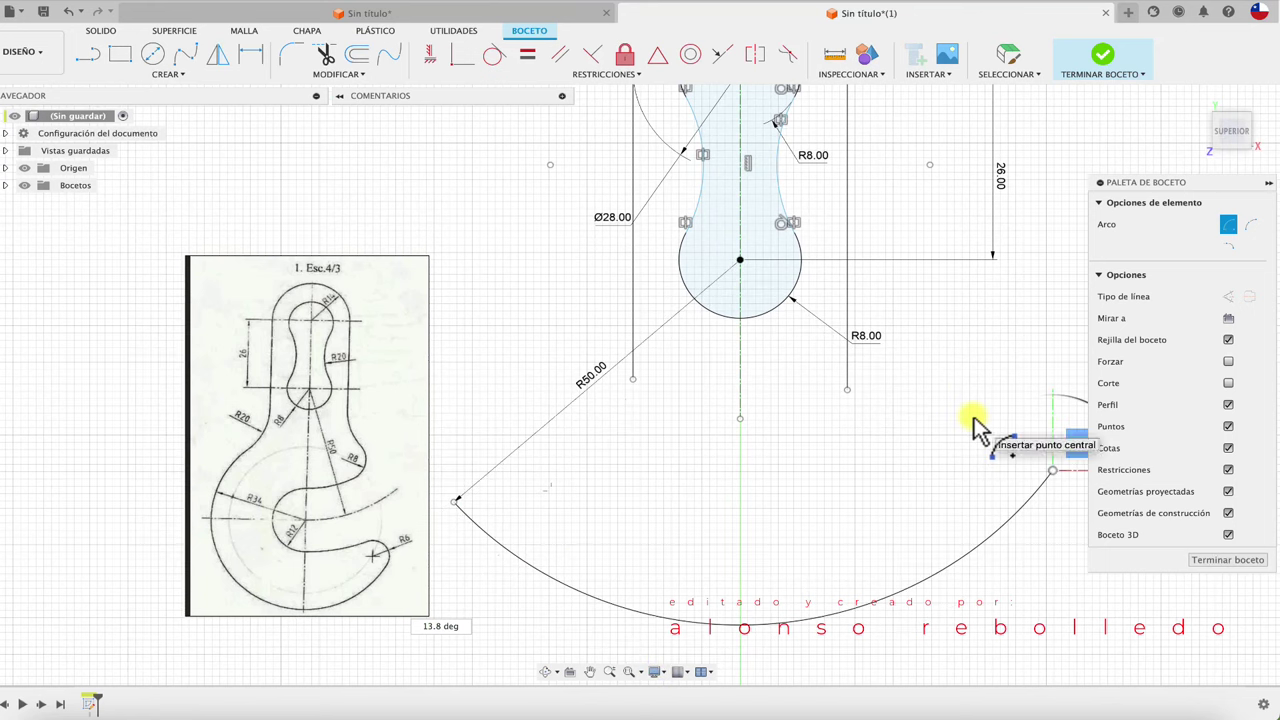
{"action": "key", "text": "Escape"}
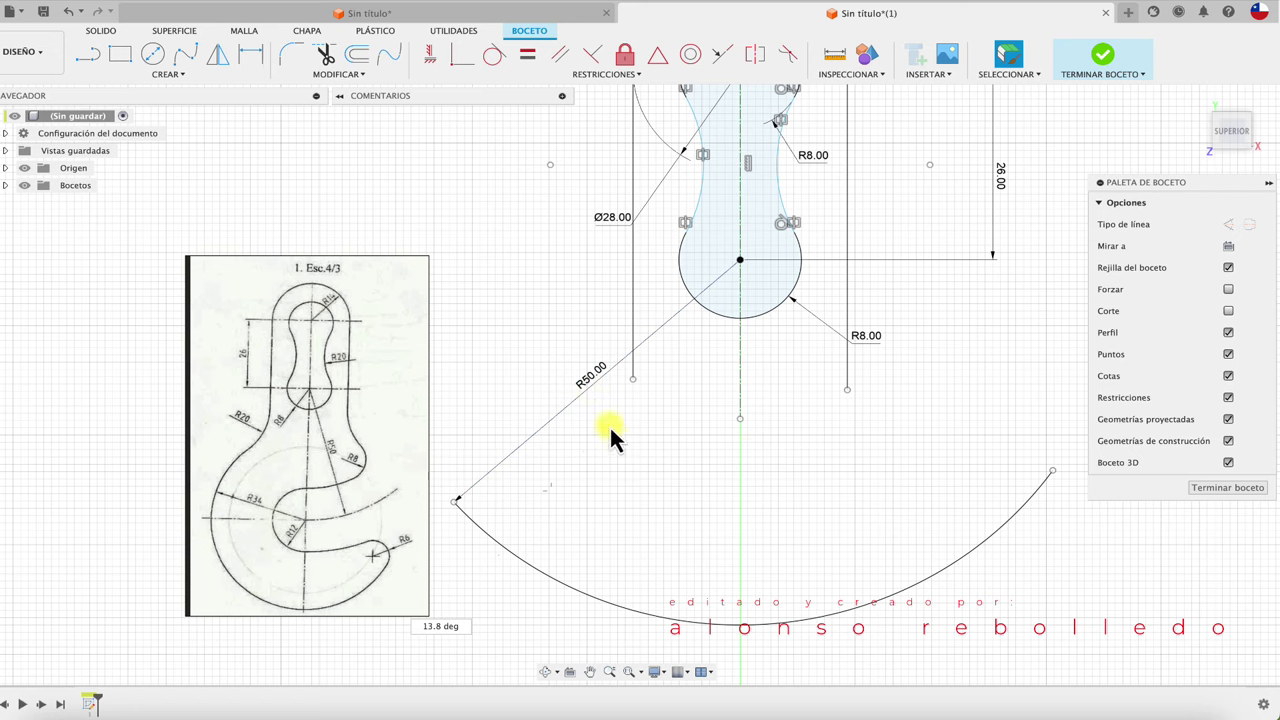
Convert the R50 arc to construction geometry.
{"action": "scroll", "coordinate": [628, 472], "scroll_direction": "down", "scroll_amount": 1}
{"action": "scroll", "coordinate": [628, 472], "scroll_direction": "down", "scroll_amount": 1}
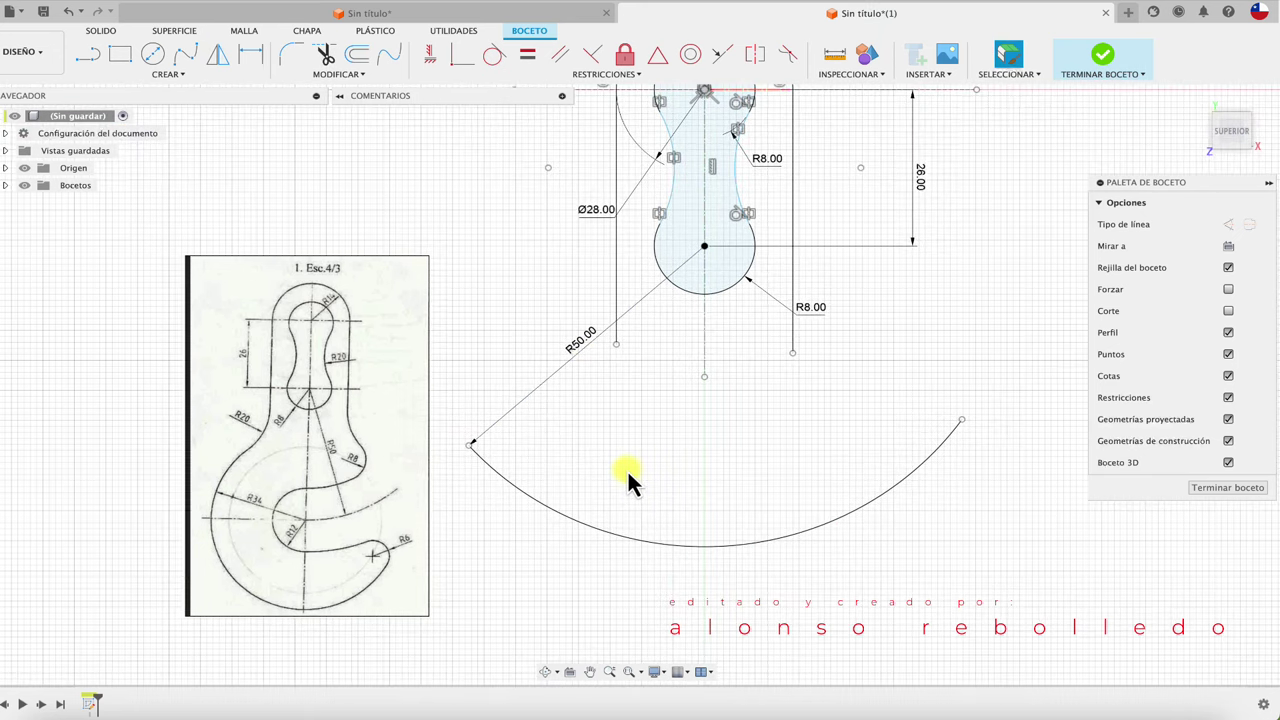
{"action": "scroll", "coordinate": [628, 472], "scroll_direction": "down", "scroll_amount": 1}
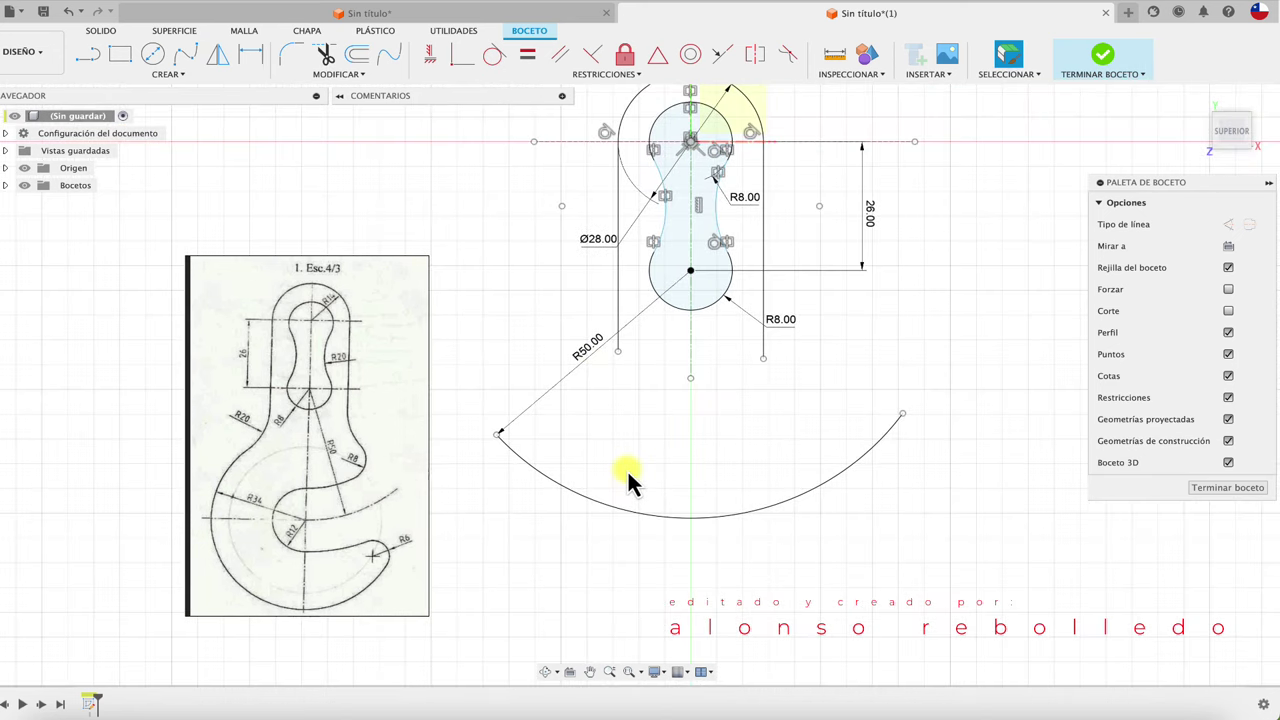
{"action": "left_click", "coordinate": [822, 488]}
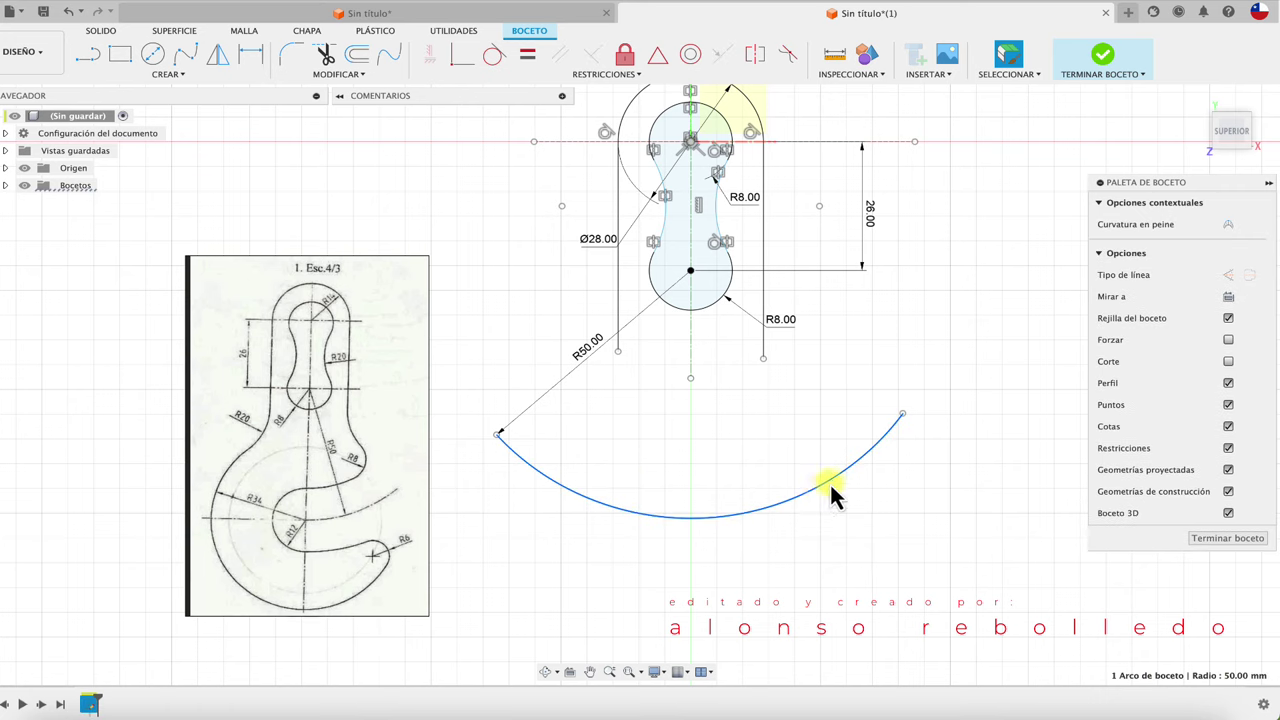
{"action": "left_click", "coordinate": [1228, 274]}
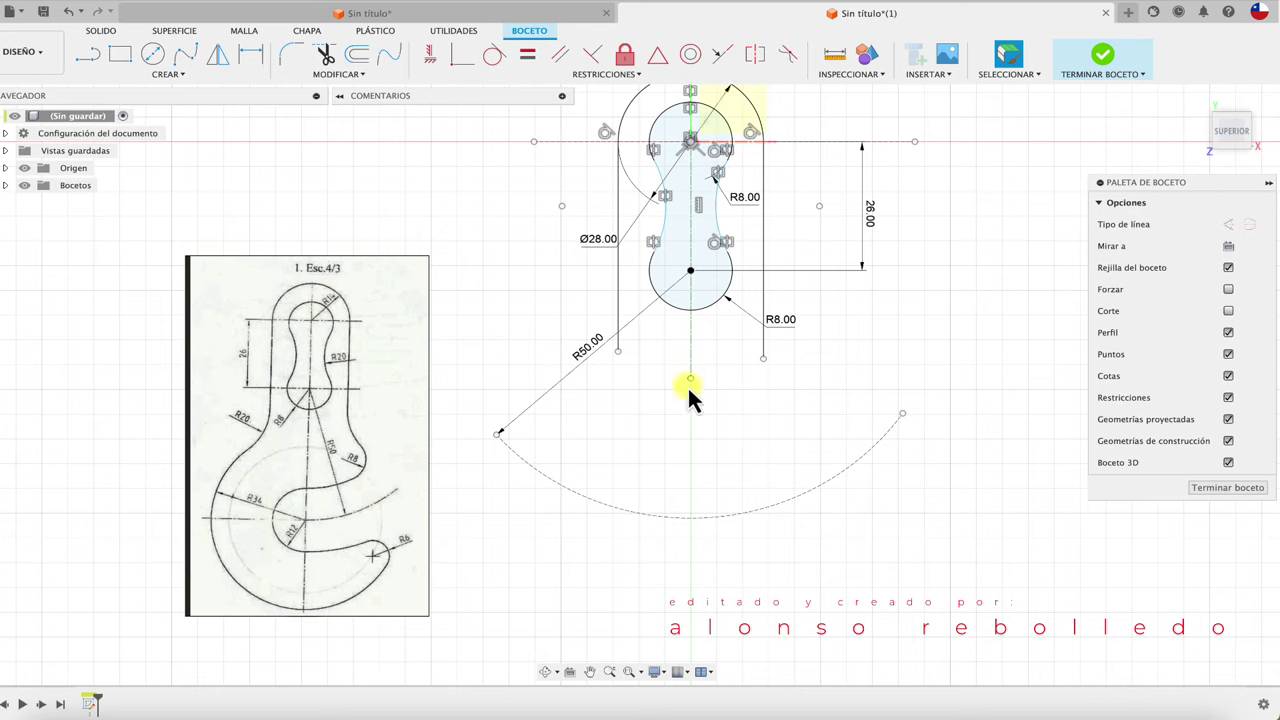
Move the centre-line point onto the R50 arc and draw a Ø24 circle centred there.
{"action": "left_click_drag", "start_coordinate": [690, 379], "coordinate": [691, 518]}
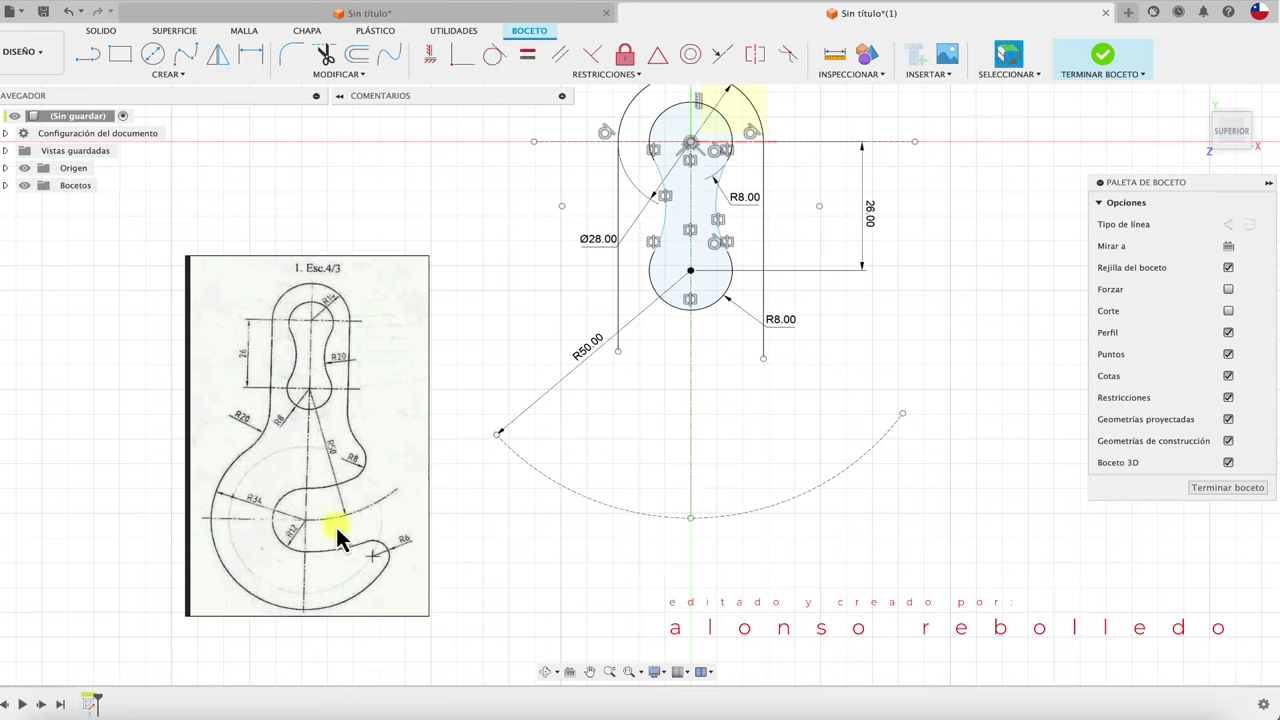
{"action": "left_click", "coordinate": [152, 54]}
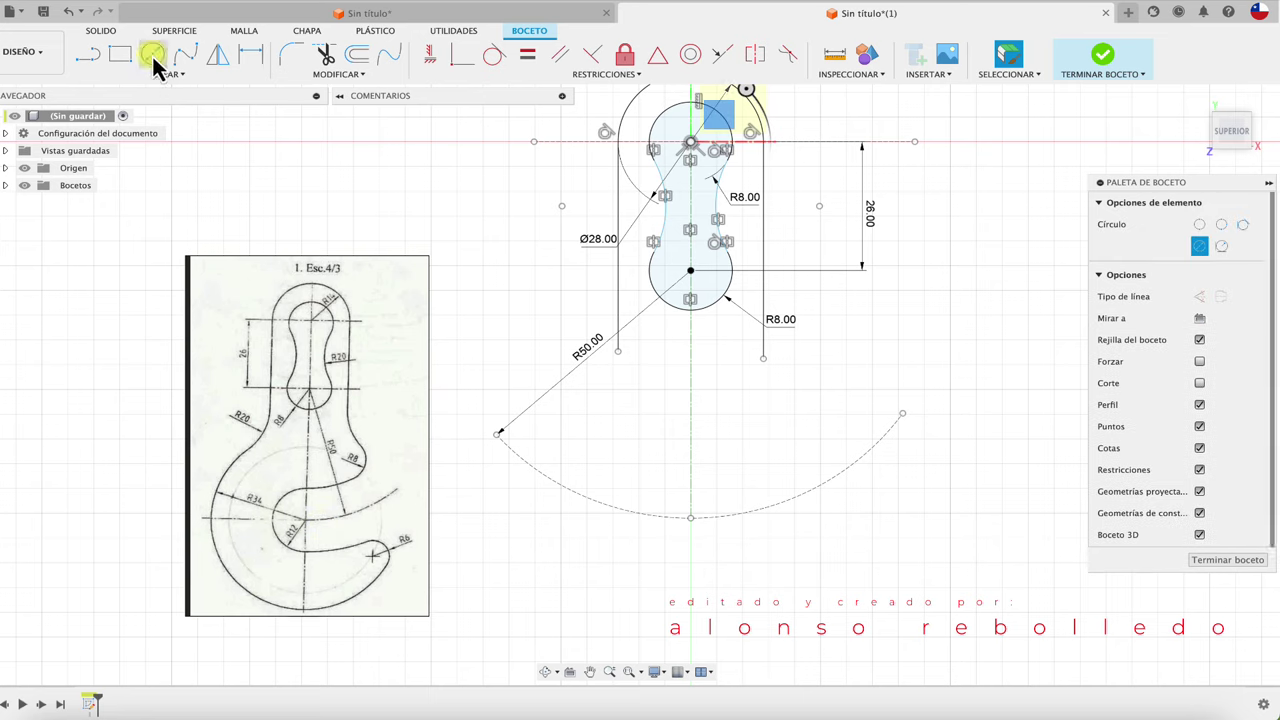
{"action": "left_click", "coordinate": [690, 518]}
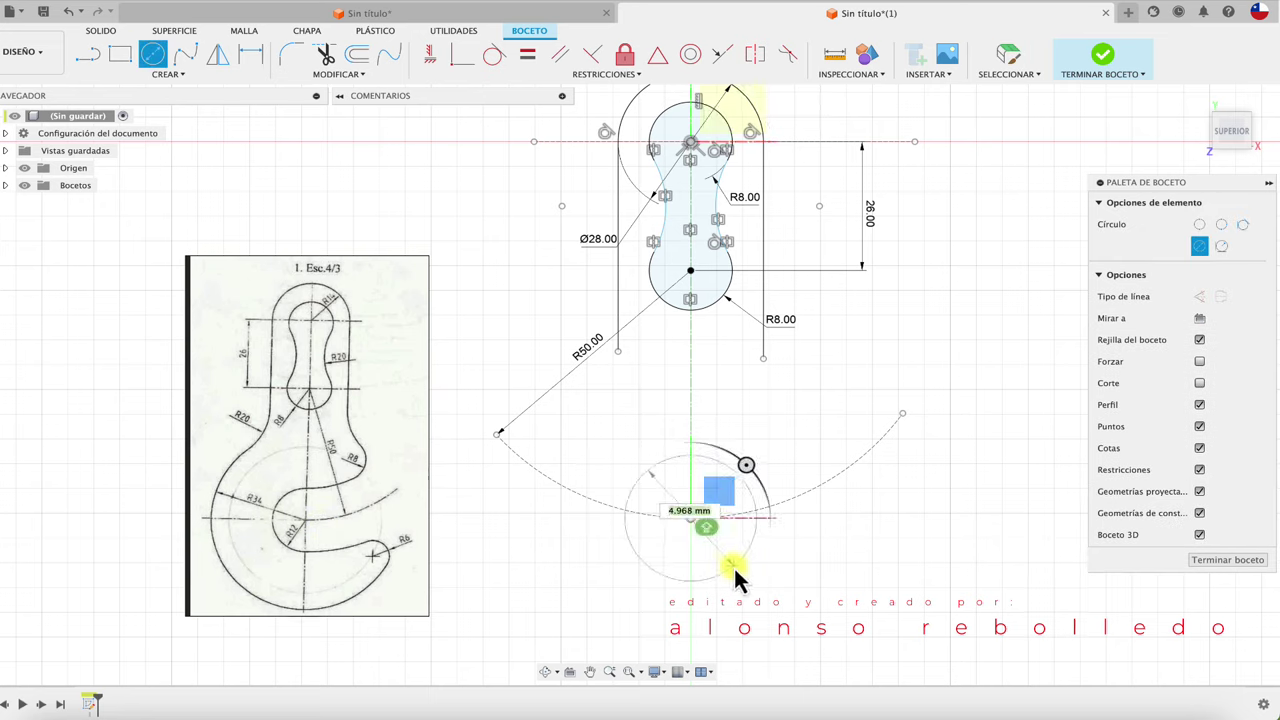
{"action": "type", "text": "24"}
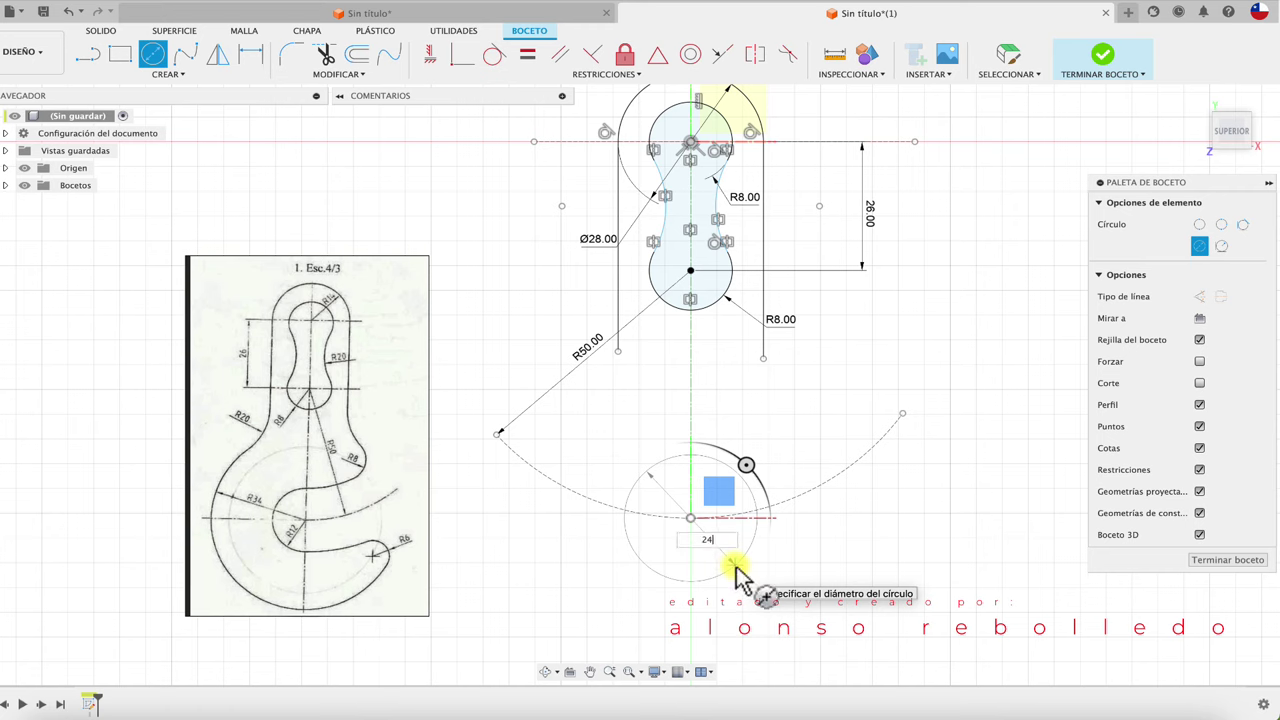
{"action": "key", "text": "Return"}
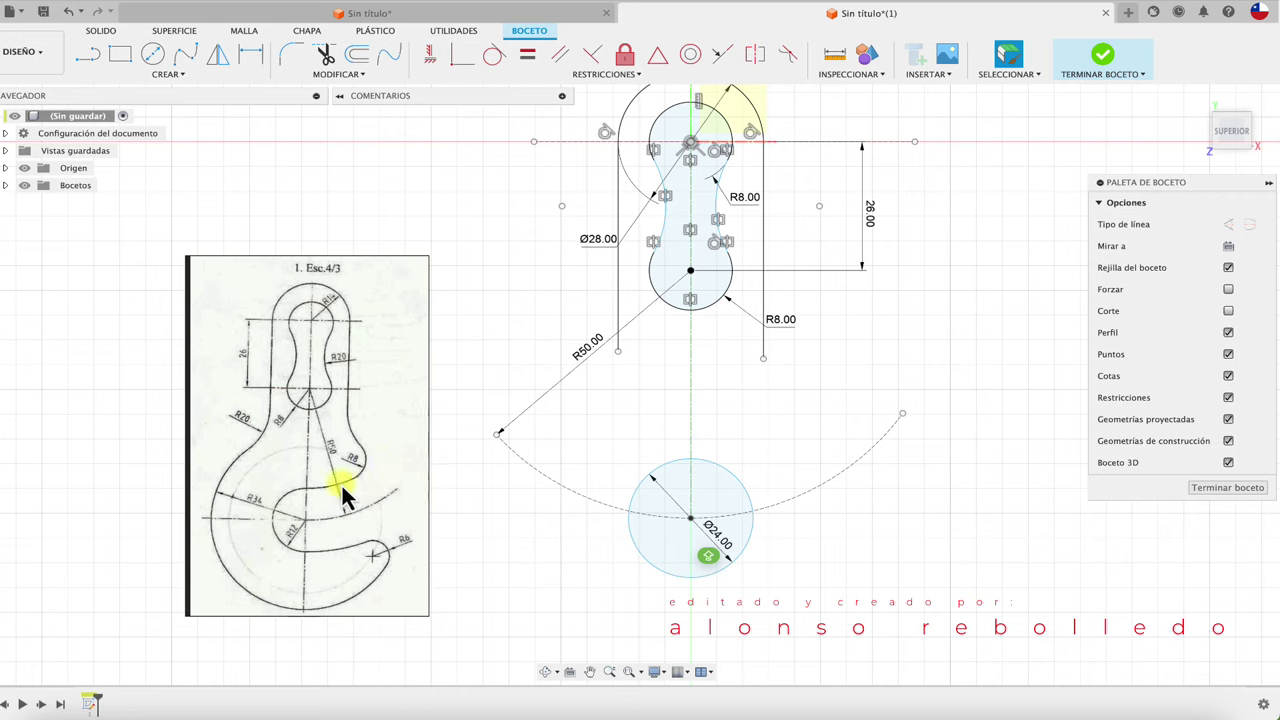
Add a construction arc starting on the Ø24 circle and sweeping up to the right.
{"action": "left_click", "coordinate": [172, 75]}
{"action": "mouse_move", "coordinate": [100, 135]}
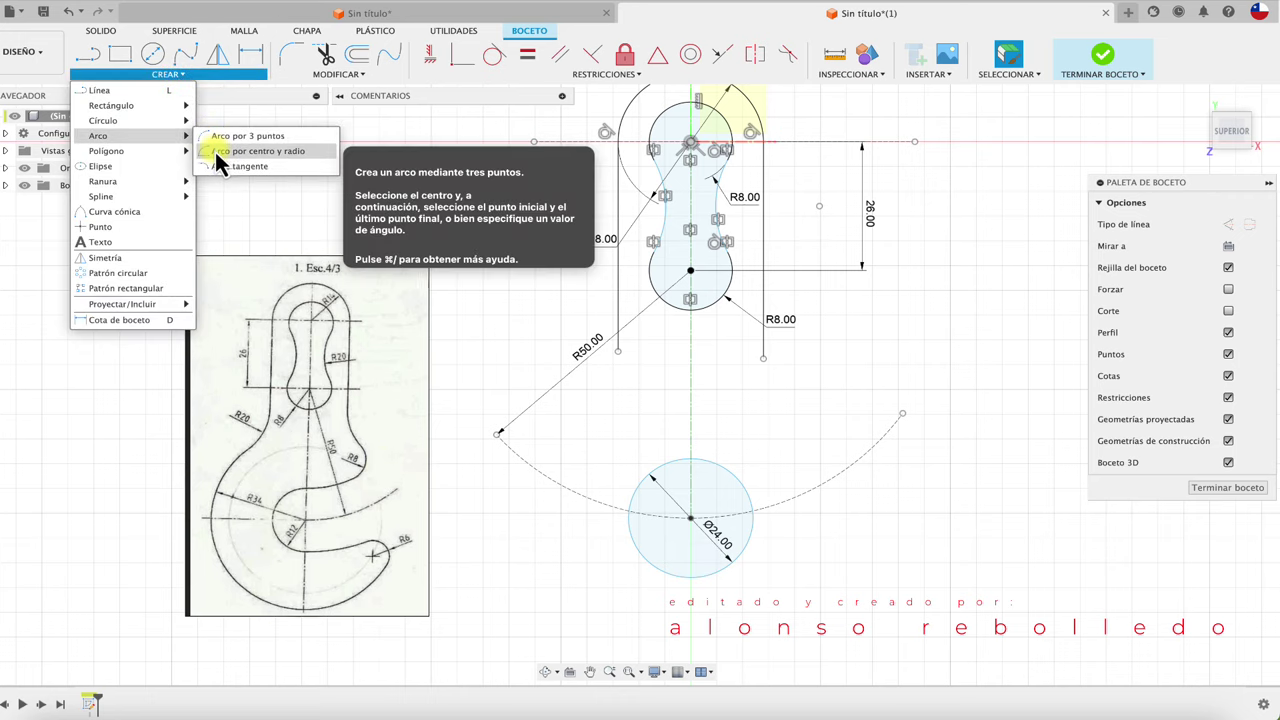
{"action": "left_click", "coordinate": [215, 152]}
{"action": "left_click", "coordinate": [690, 270]}
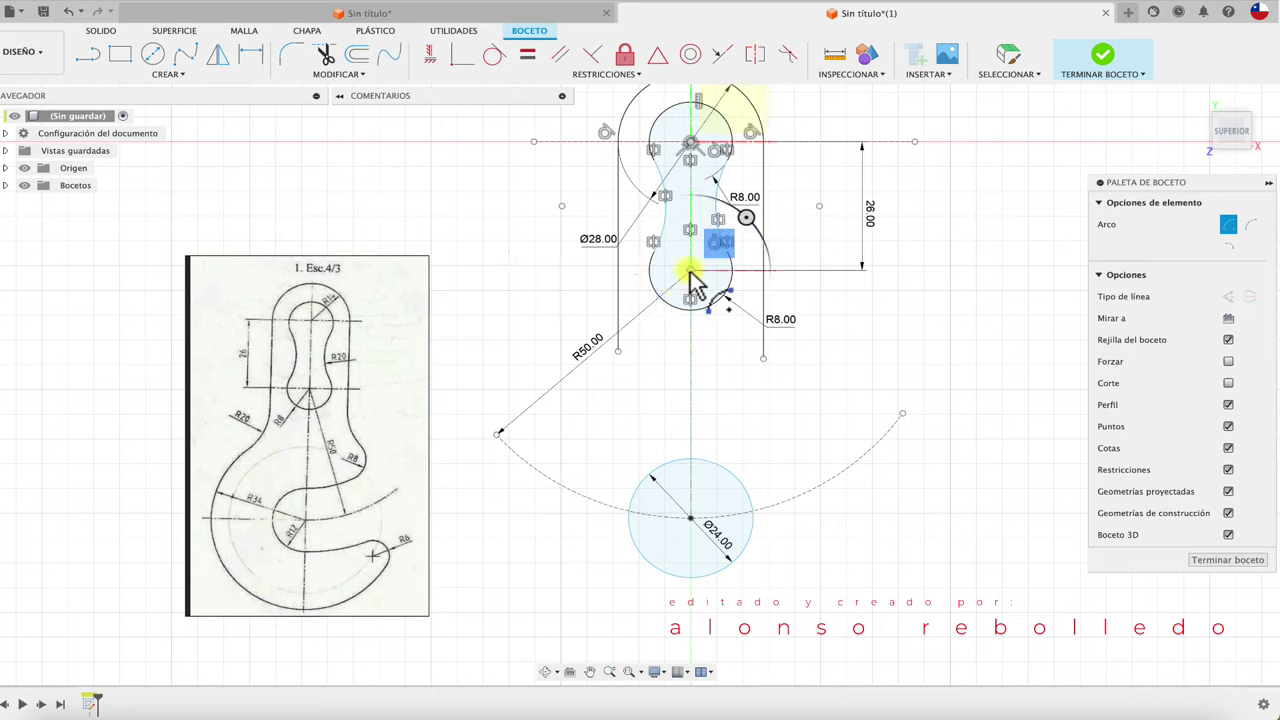
{"action": "left_click", "coordinate": [690, 458]}
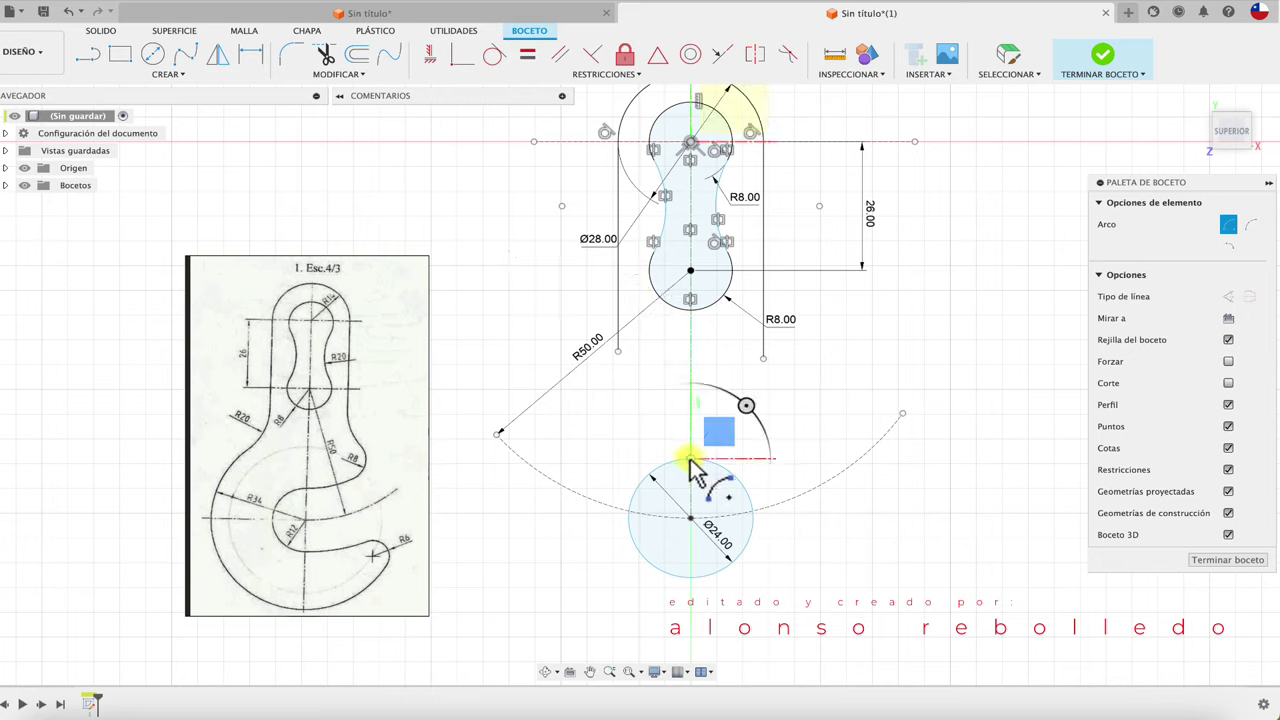
{"action": "left_click", "coordinate": [921, 296]}
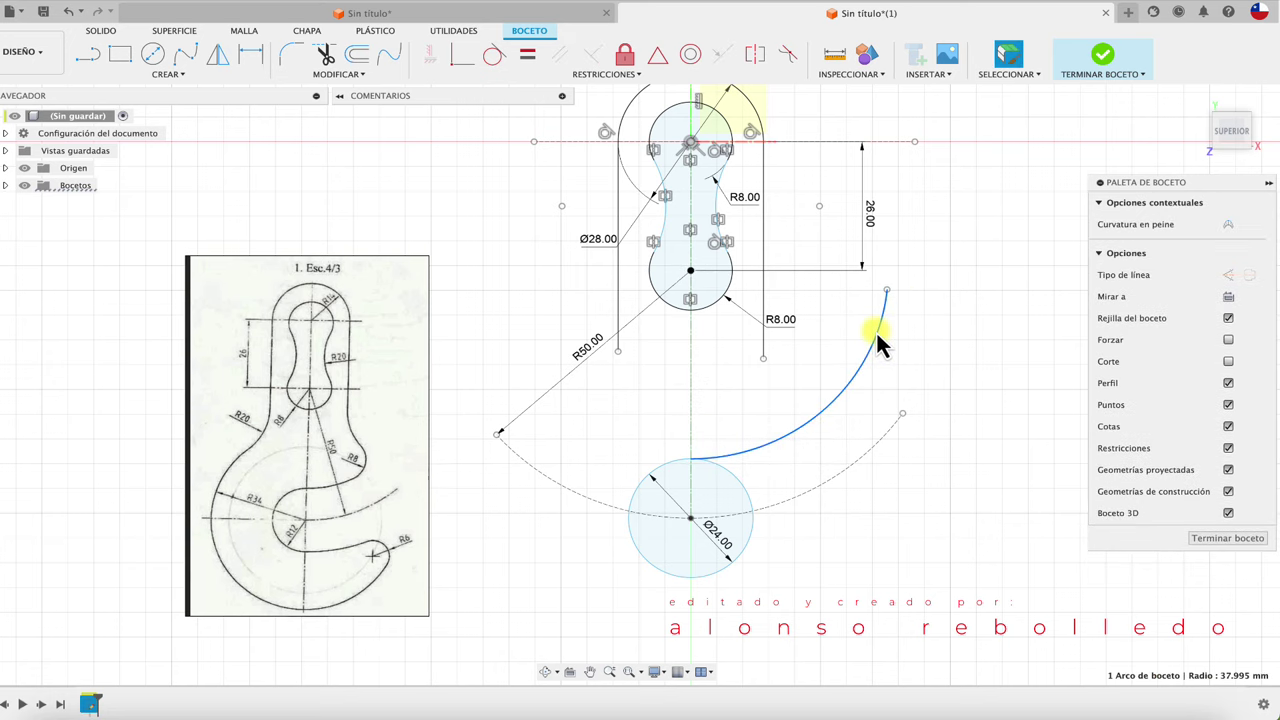
{"action": "left_click", "coordinate": [1227, 279]}
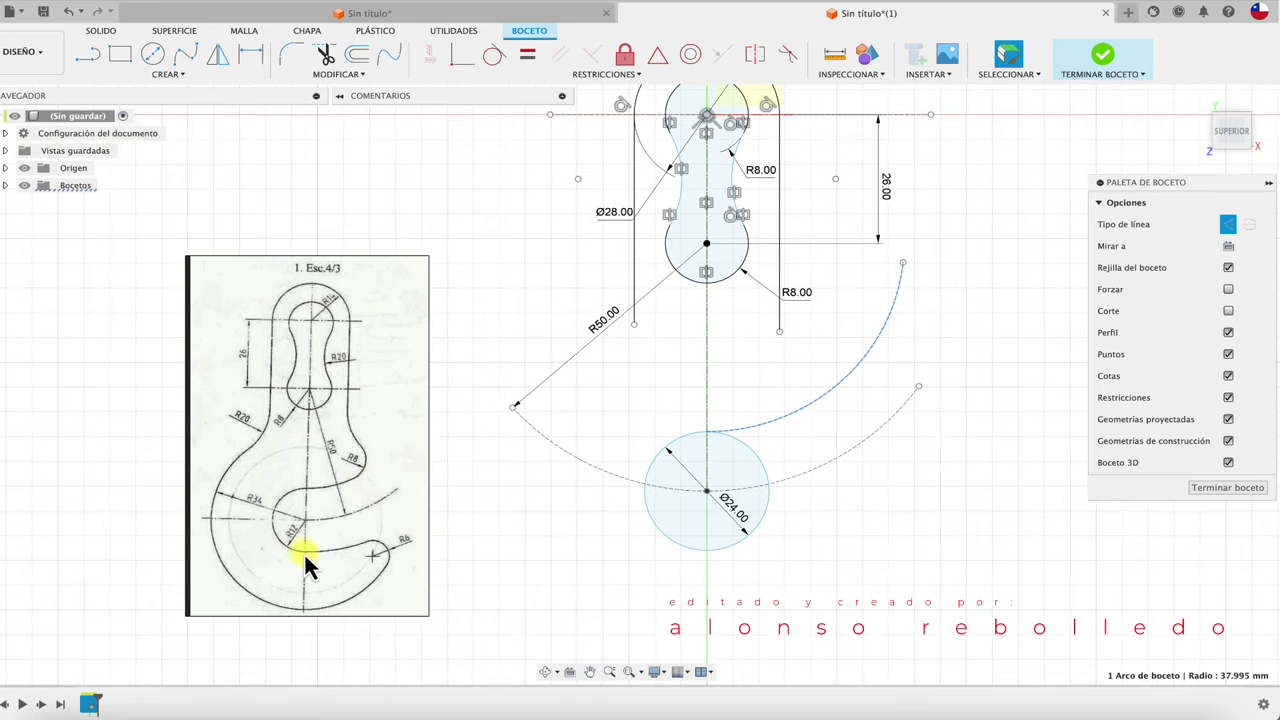
Add a second construction arc from the Ø24 circle's bottom, sweeping up to the right.
{"action": "left_click", "coordinate": [163, 75]}
{"action": "mouse_move", "coordinate": [120, 181]}
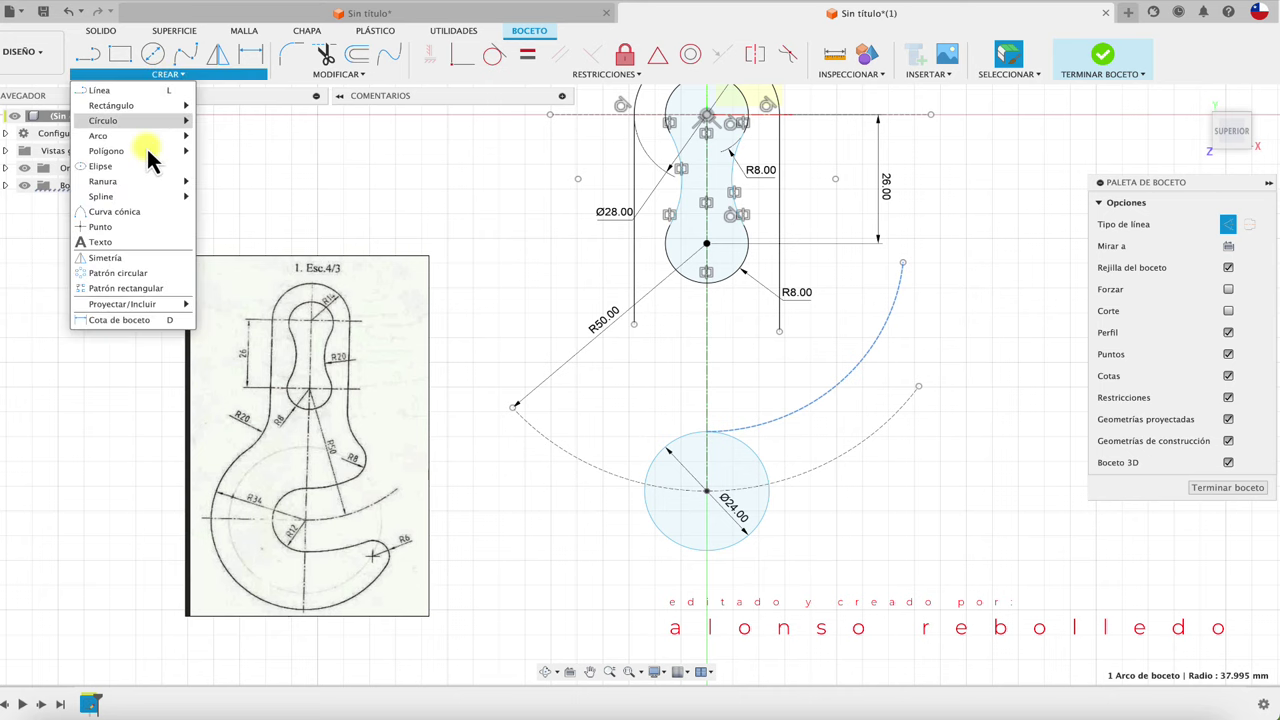
{"action": "mouse_move", "coordinate": [98, 135]}
{"action": "left_click", "coordinate": [225, 148]}
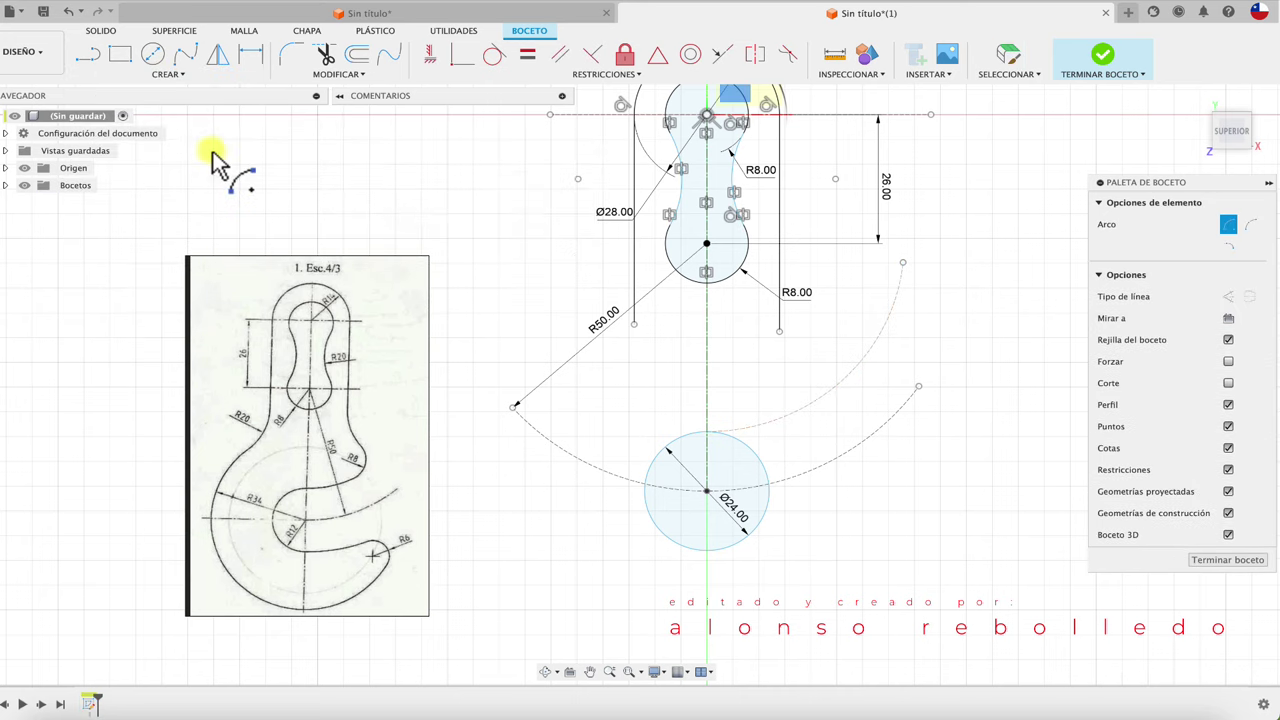
{"action": "left_click", "coordinate": [706, 243]}
{"action": "left_click", "coordinate": [706, 550]}
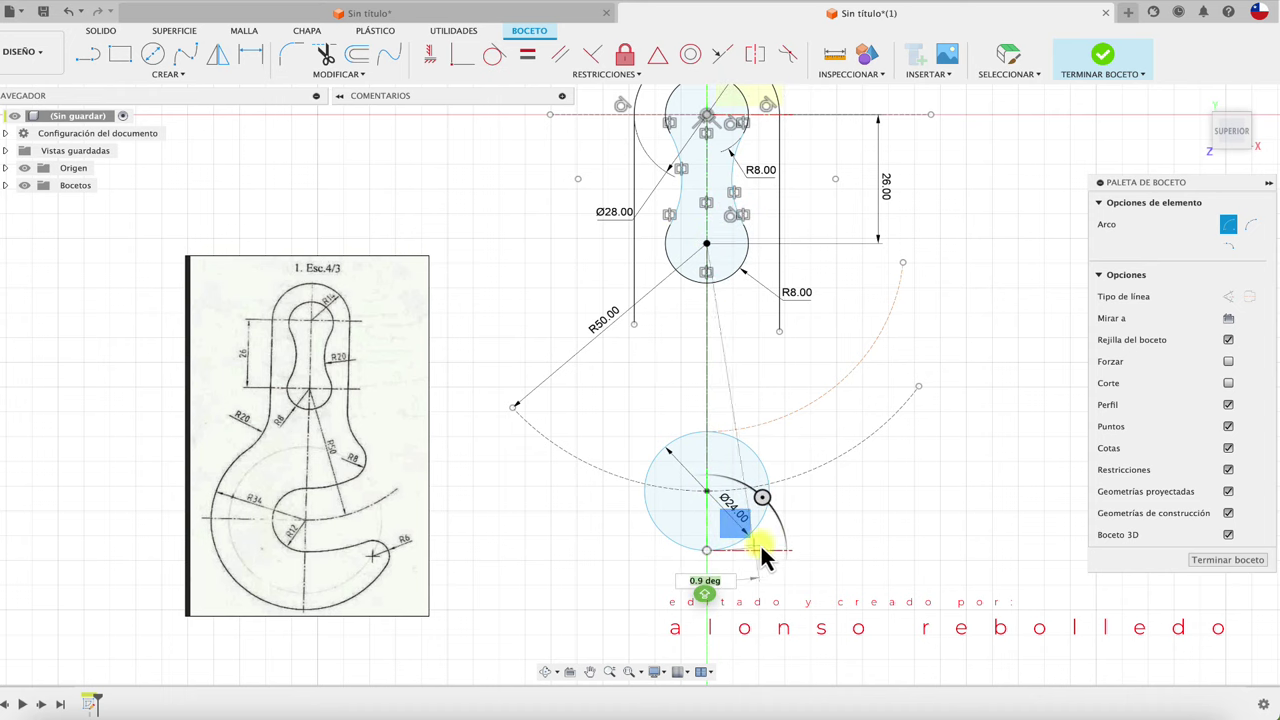
{"action": "left_click", "coordinate": [1010, 346]}
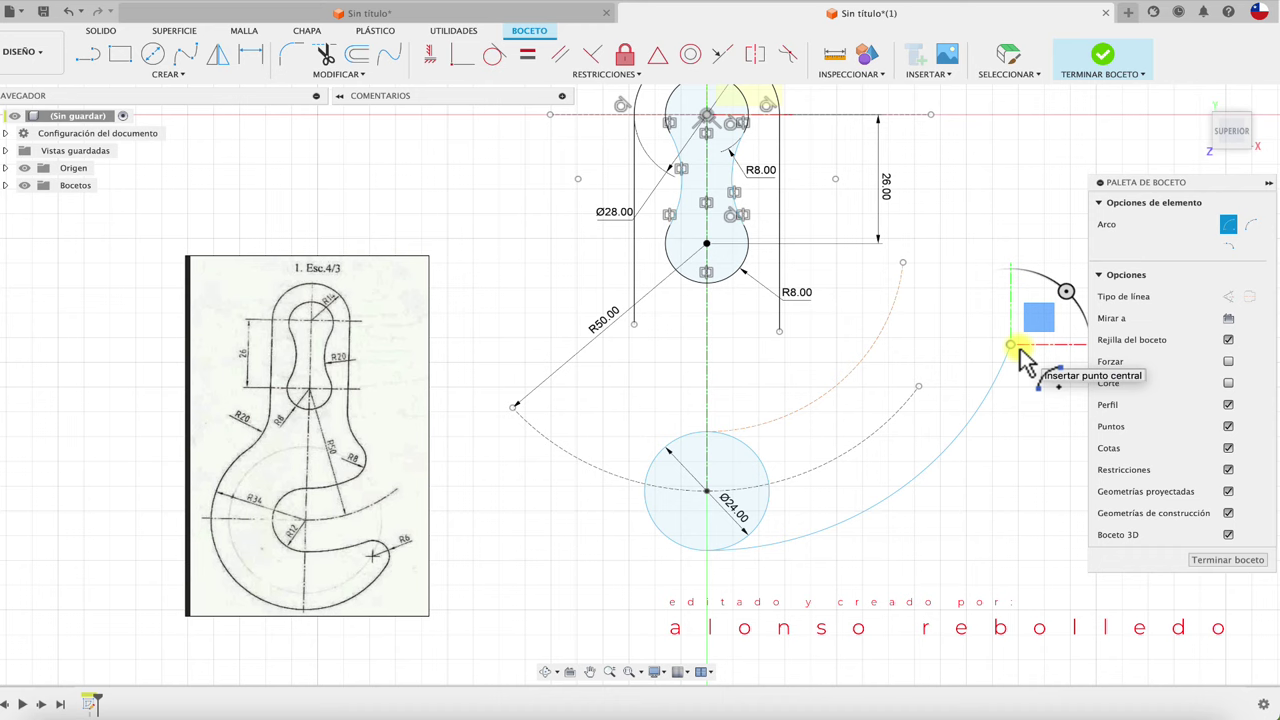
{"action": "left_click", "coordinate": [1000, 373]}
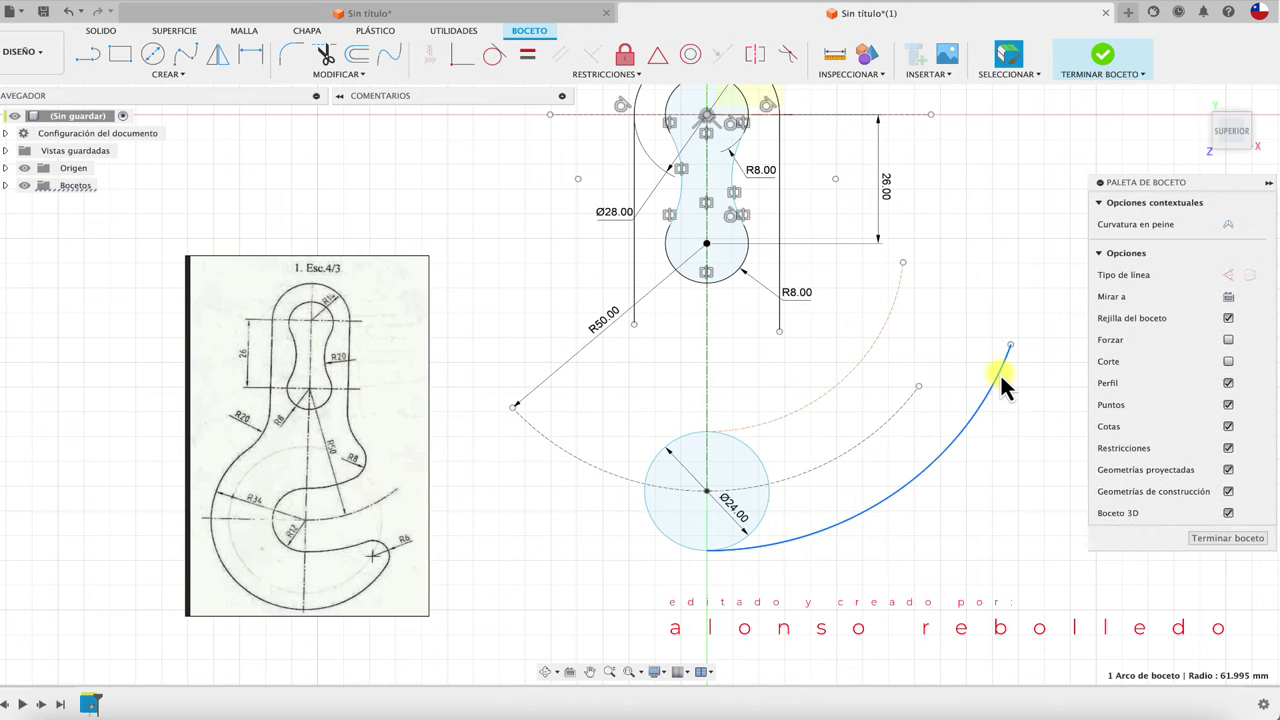
{"action": "left_click", "coordinate": [1228, 285]}
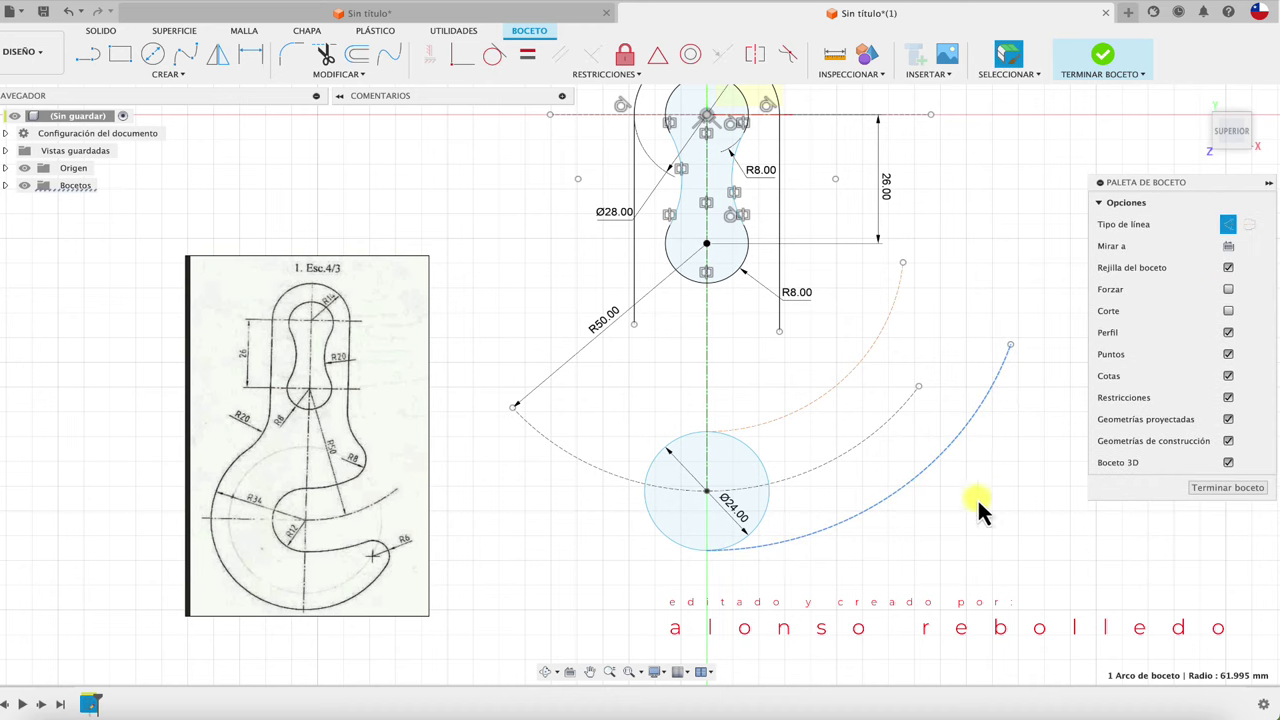
{"action": "middle_click_drag", "start_coordinate": [980, 508], "coordinate": [999, 498]}
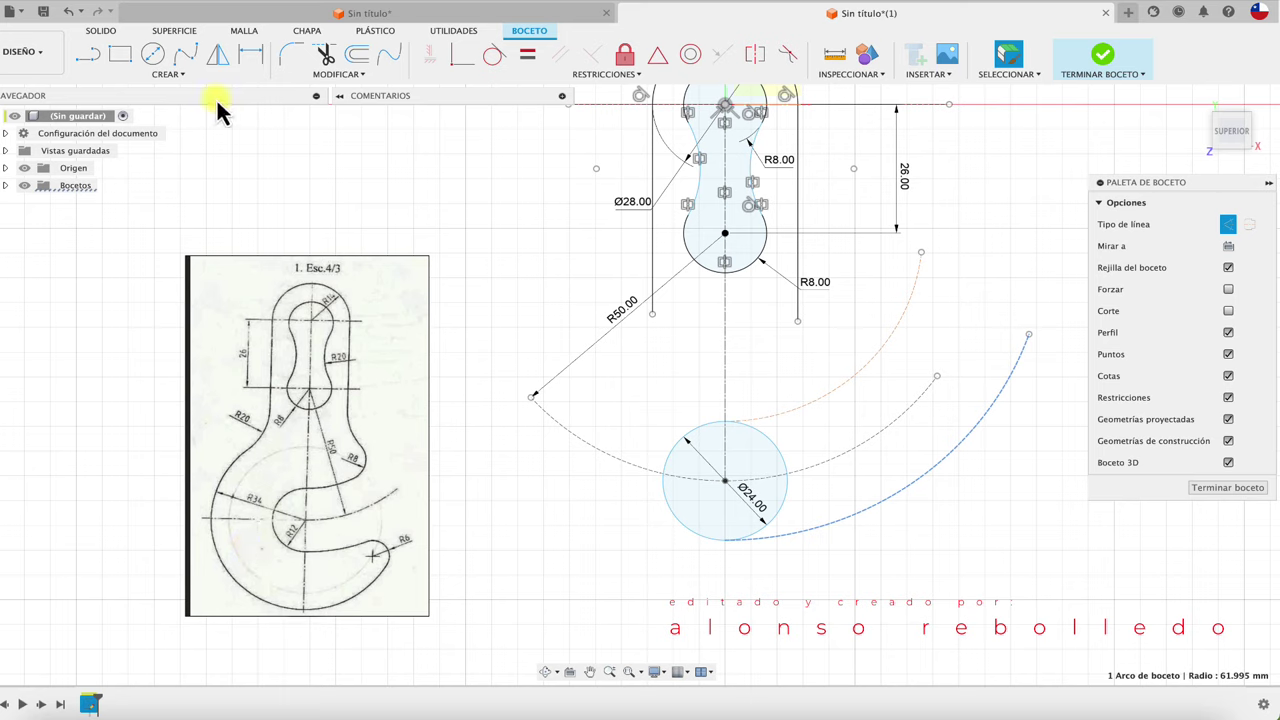
Draw a circle concentric with the Ø24 circle and dimension its radius to 34 mm.
{"action": "left_click", "coordinate": [152, 55]}
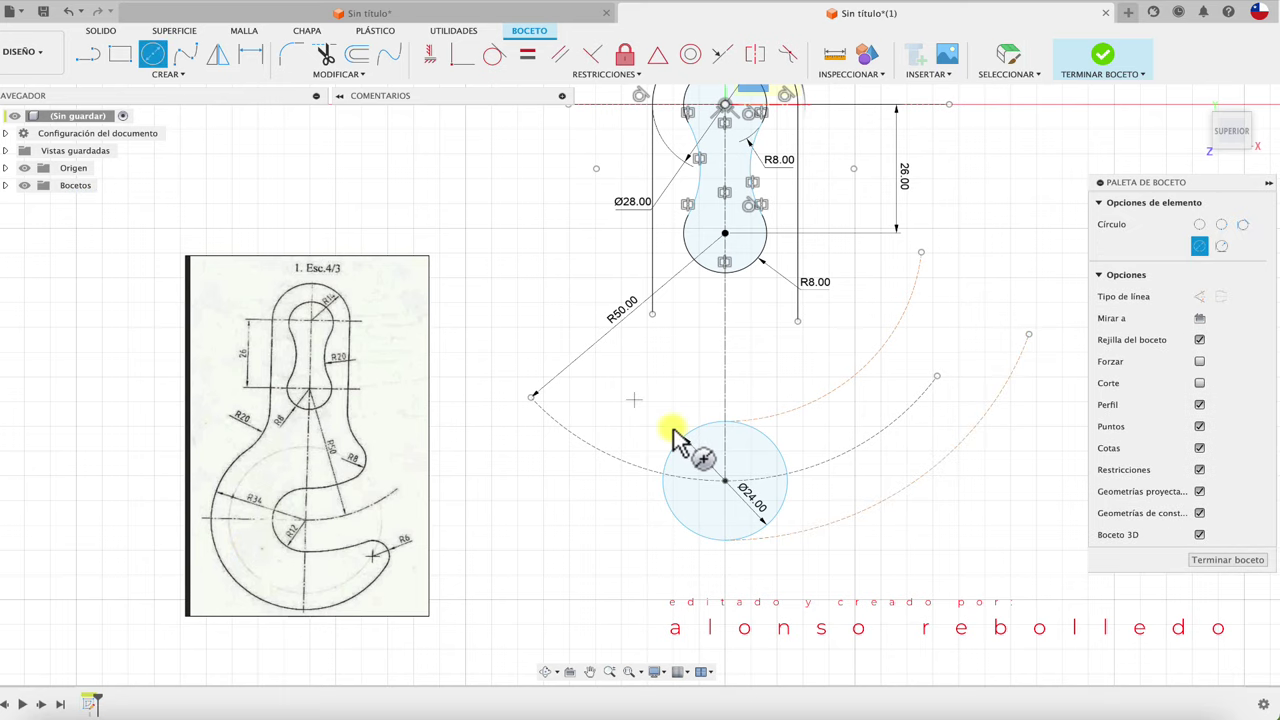
{"action": "left_click", "coordinate": [725, 481]}
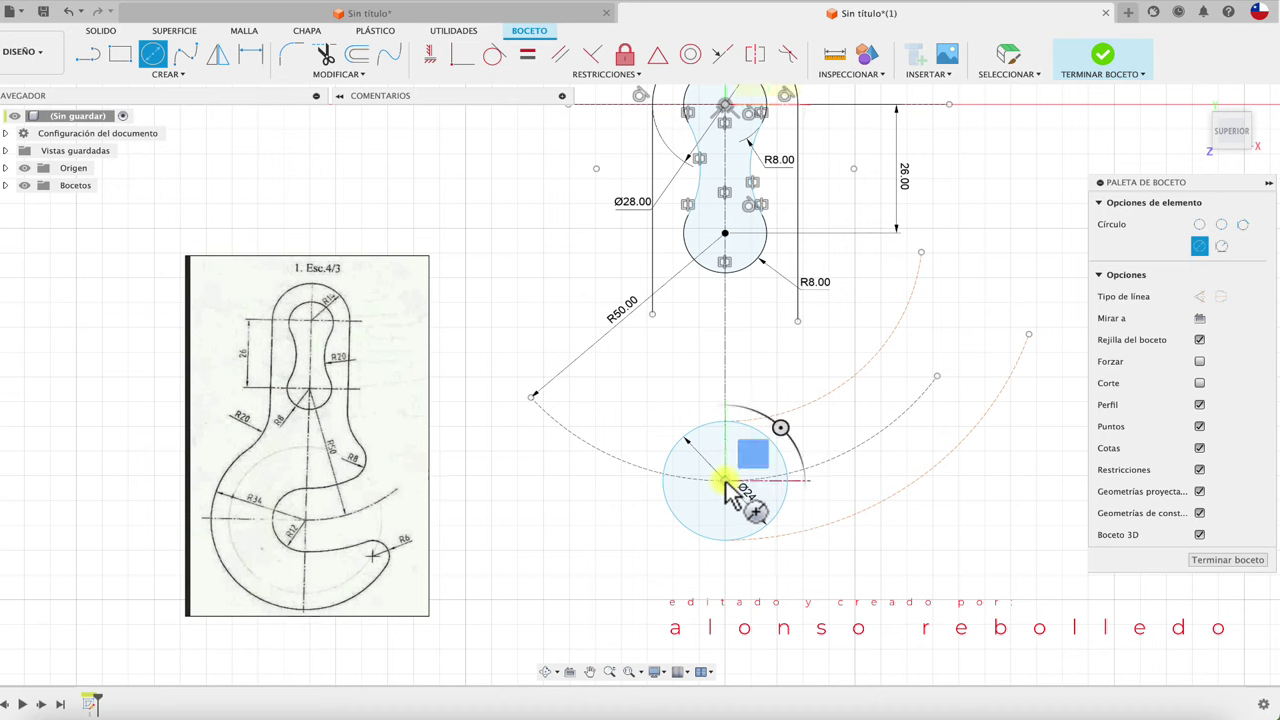
{"action": "left_click", "coordinate": [530, 523]}
{"action": "key", "text": "d"}
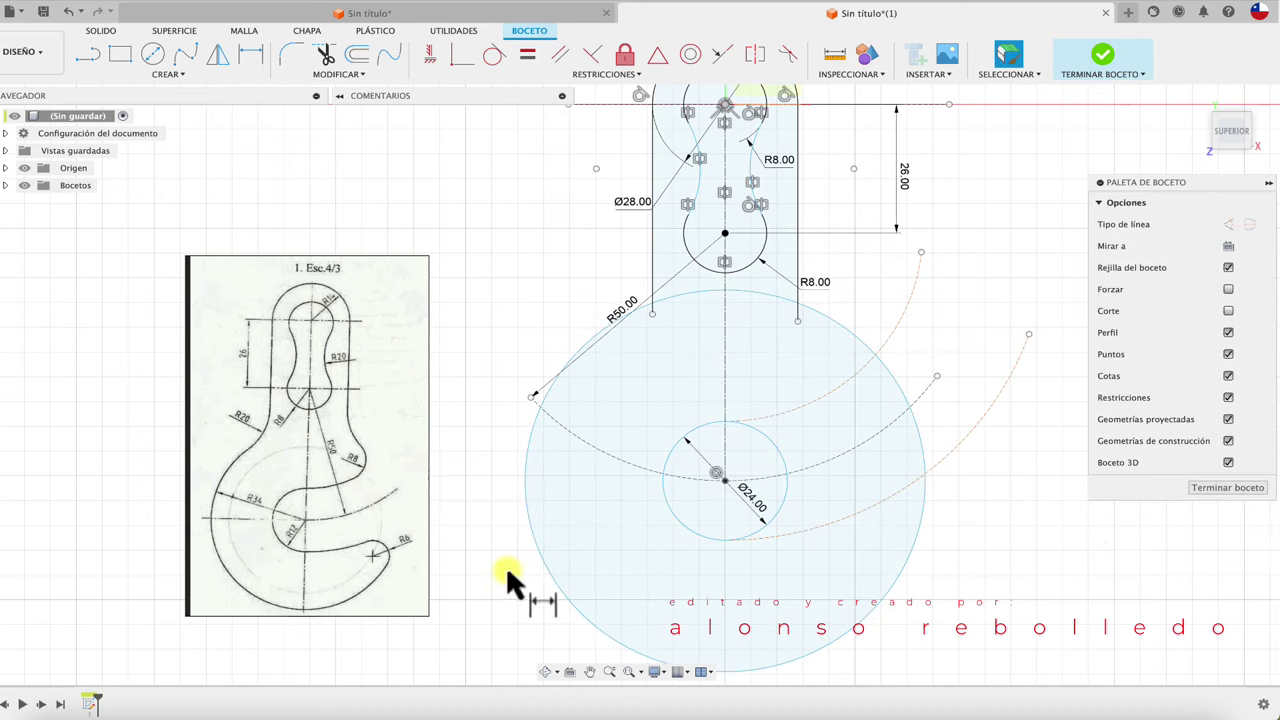
{"action": "left_click", "coordinate": [534, 548]}
{"action": "right_click", "coordinate": [503, 598]}
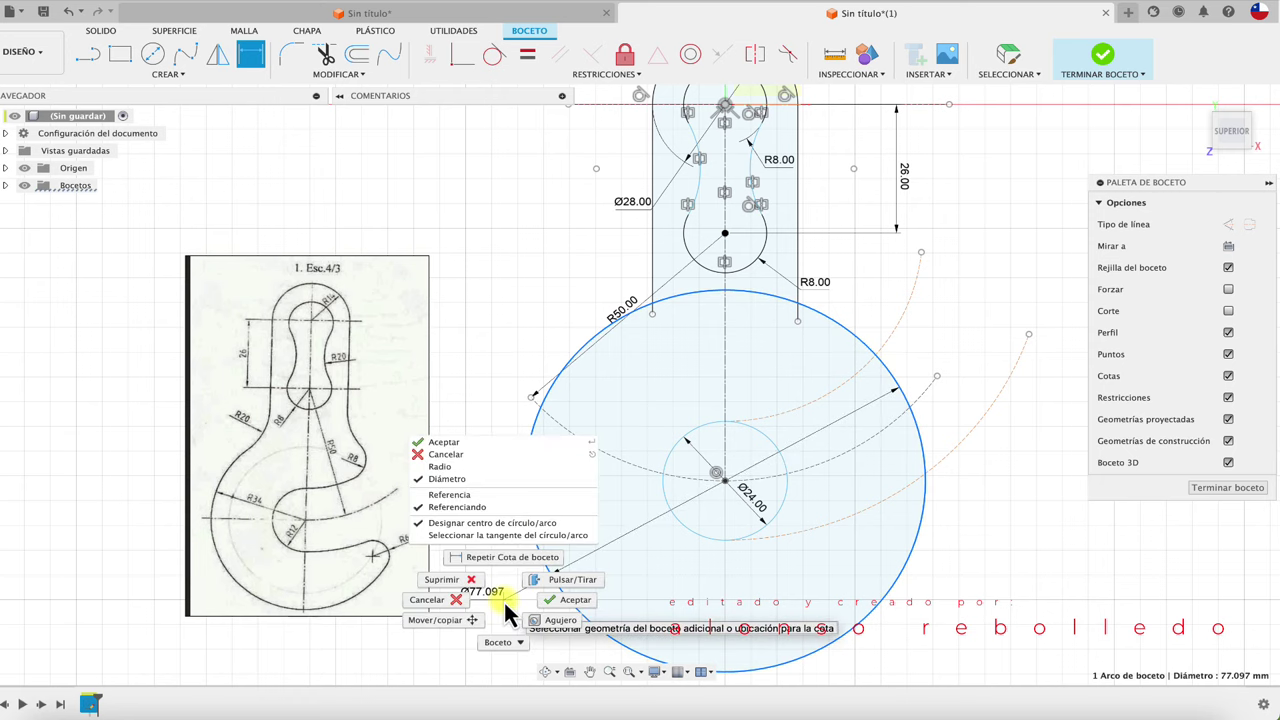
{"action": "left_click", "coordinate": [470, 469]}
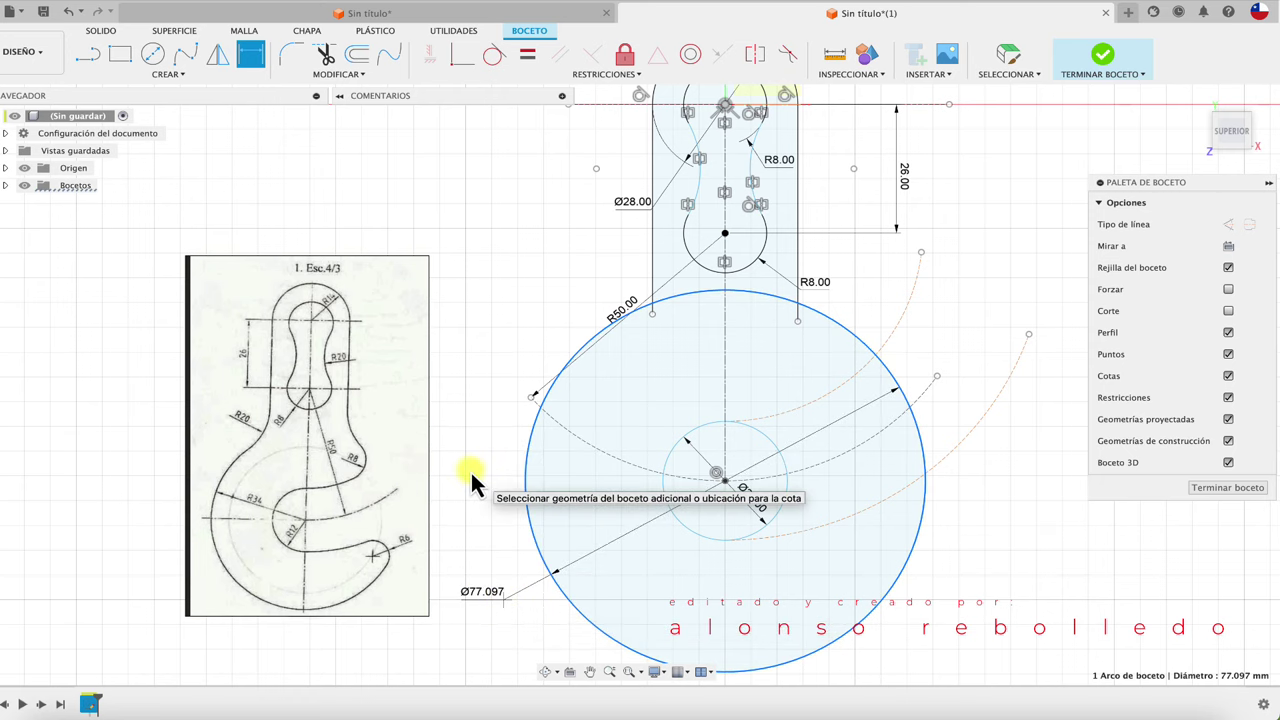
{"action": "left_click", "coordinate": [493, 607]}
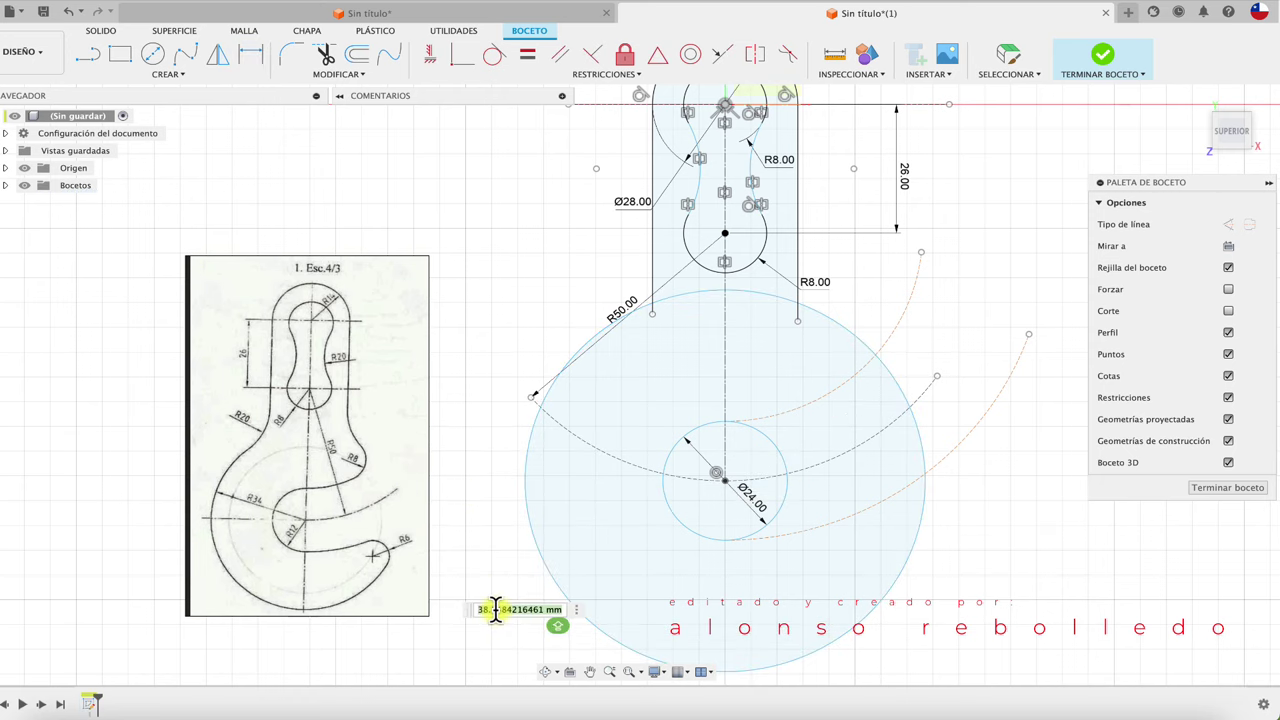
{"action": "type", "text": "354"}
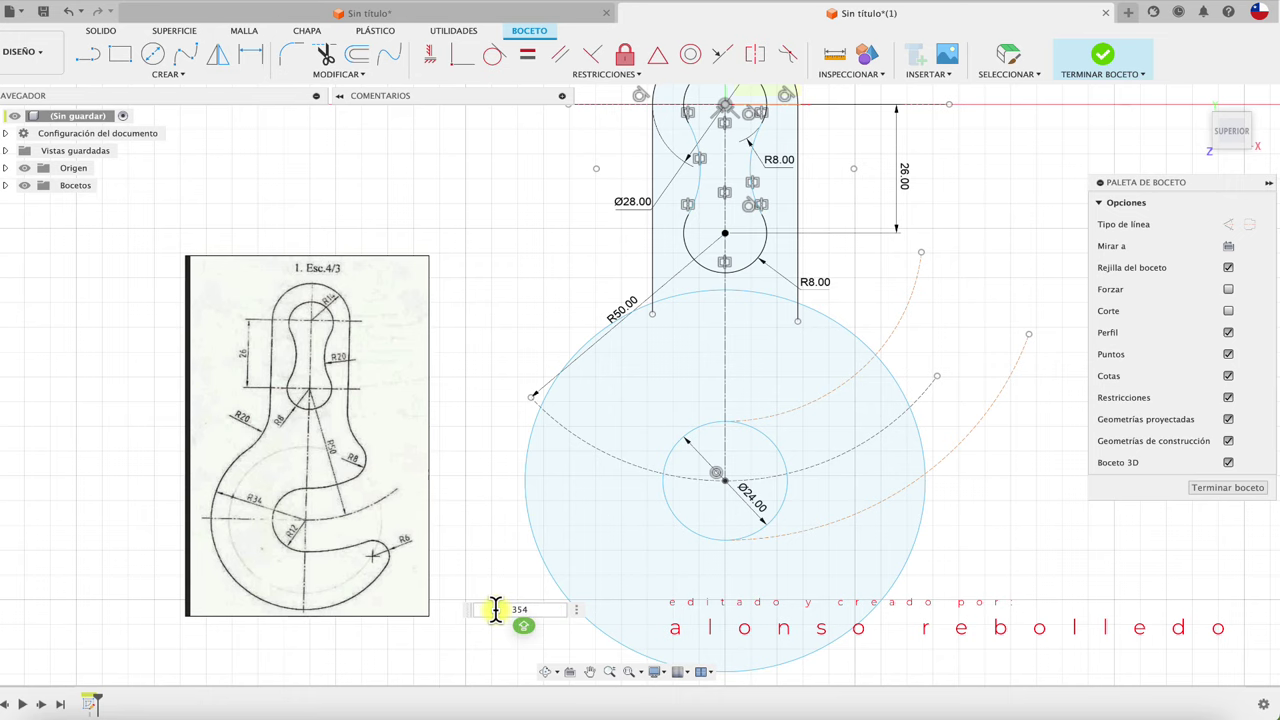
{"action": "key", "text": "Return"}
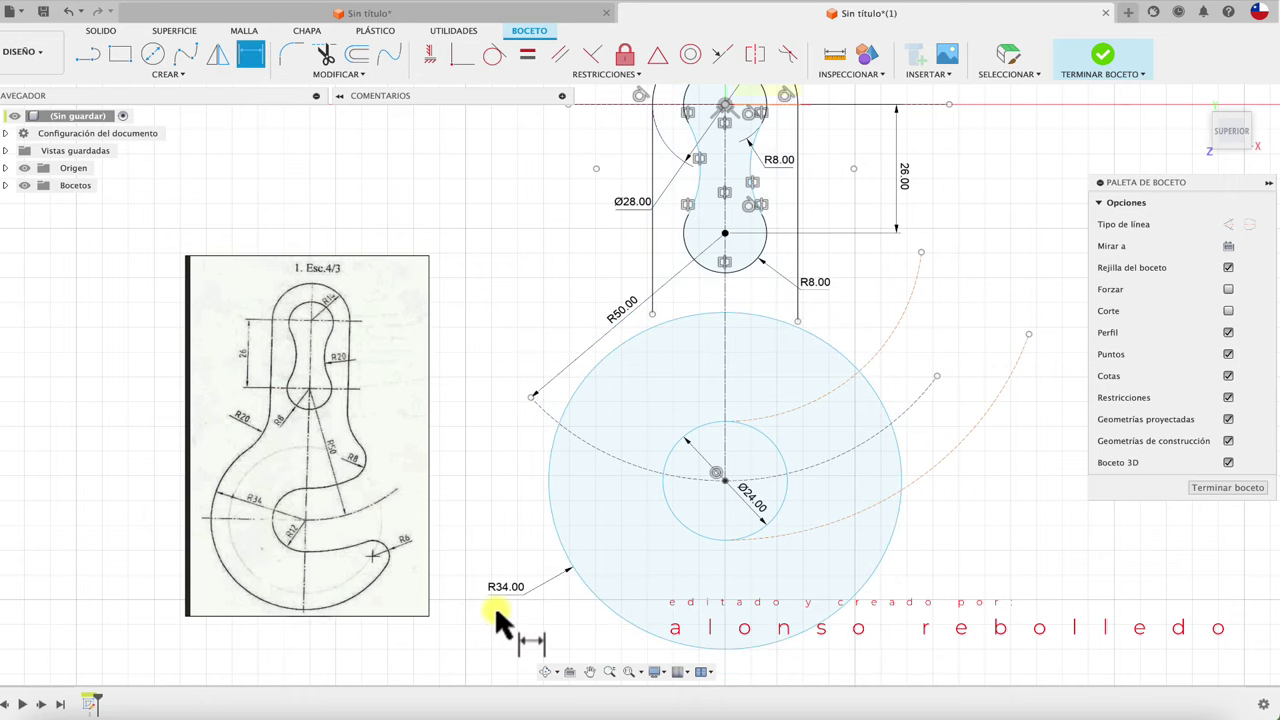
{"action": "key", "text": "Escape"}
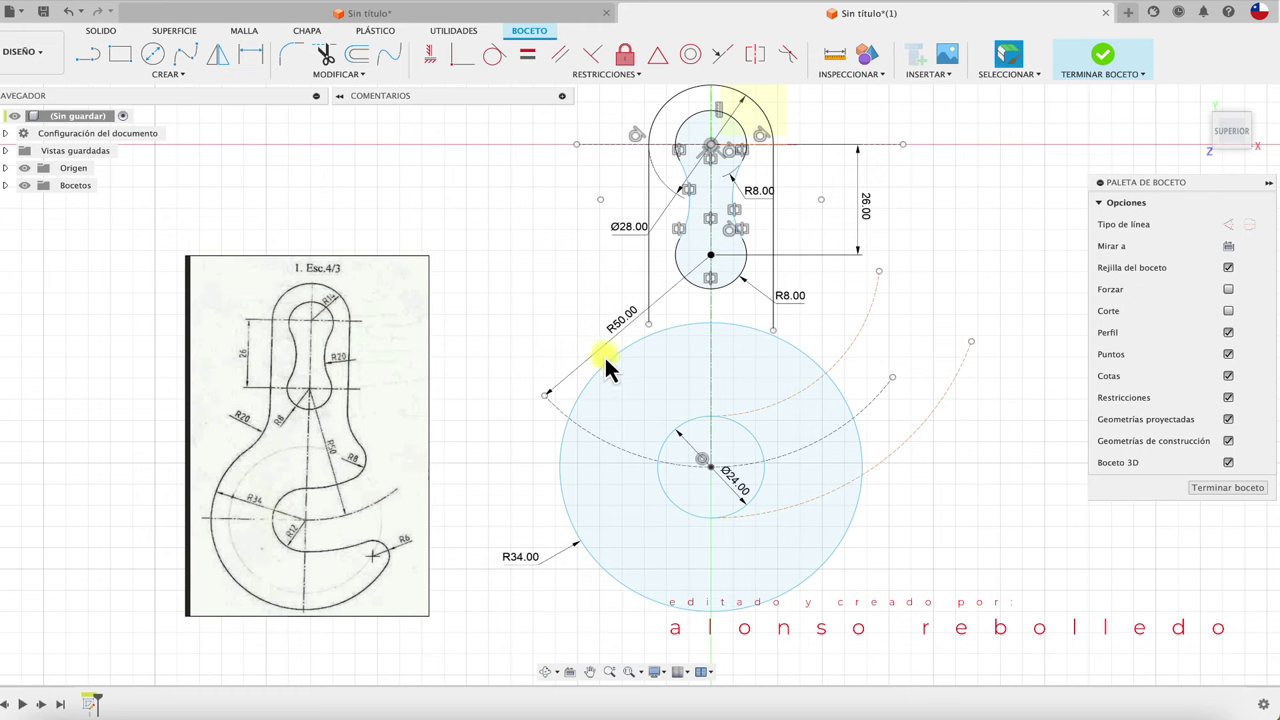
{"action": "scroll", "coordinate": [674, 317], "scroll_direction": "up", "scroll_amount": 2}
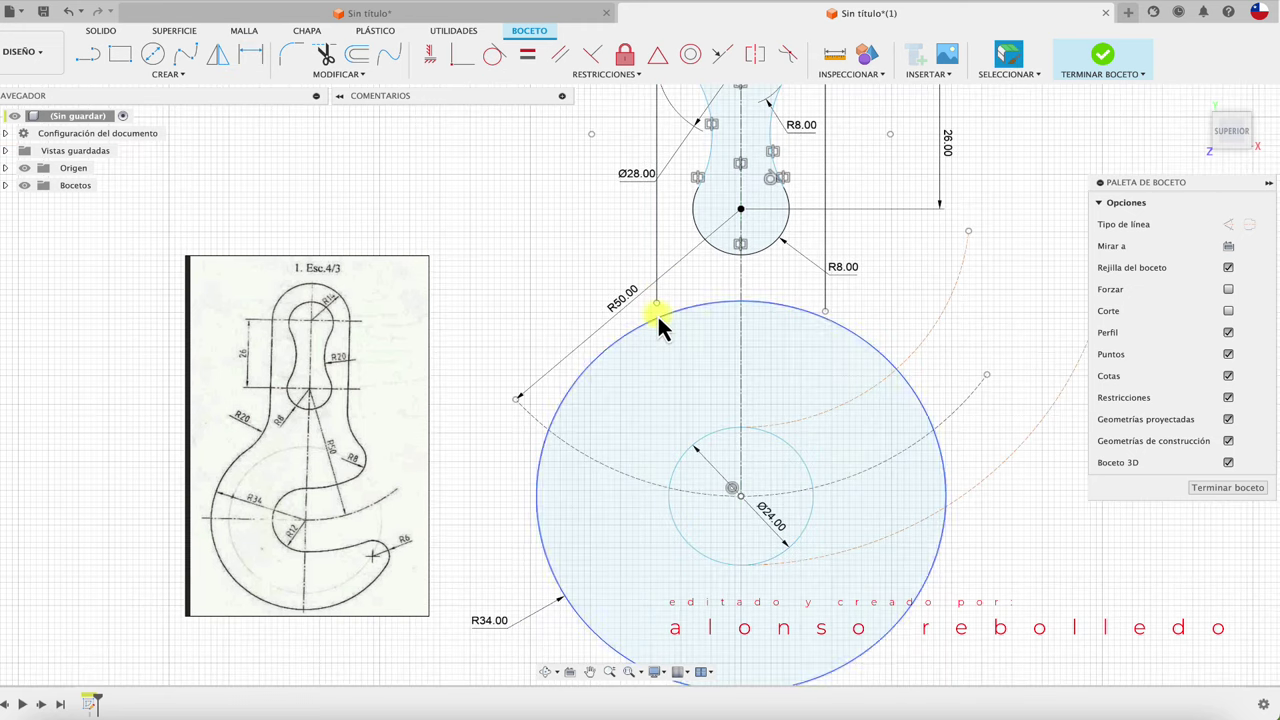
Extend both shank lines to the R34 circle and trim its arc between them.
{"action": "left_click", "coordinate": [332, 76]}
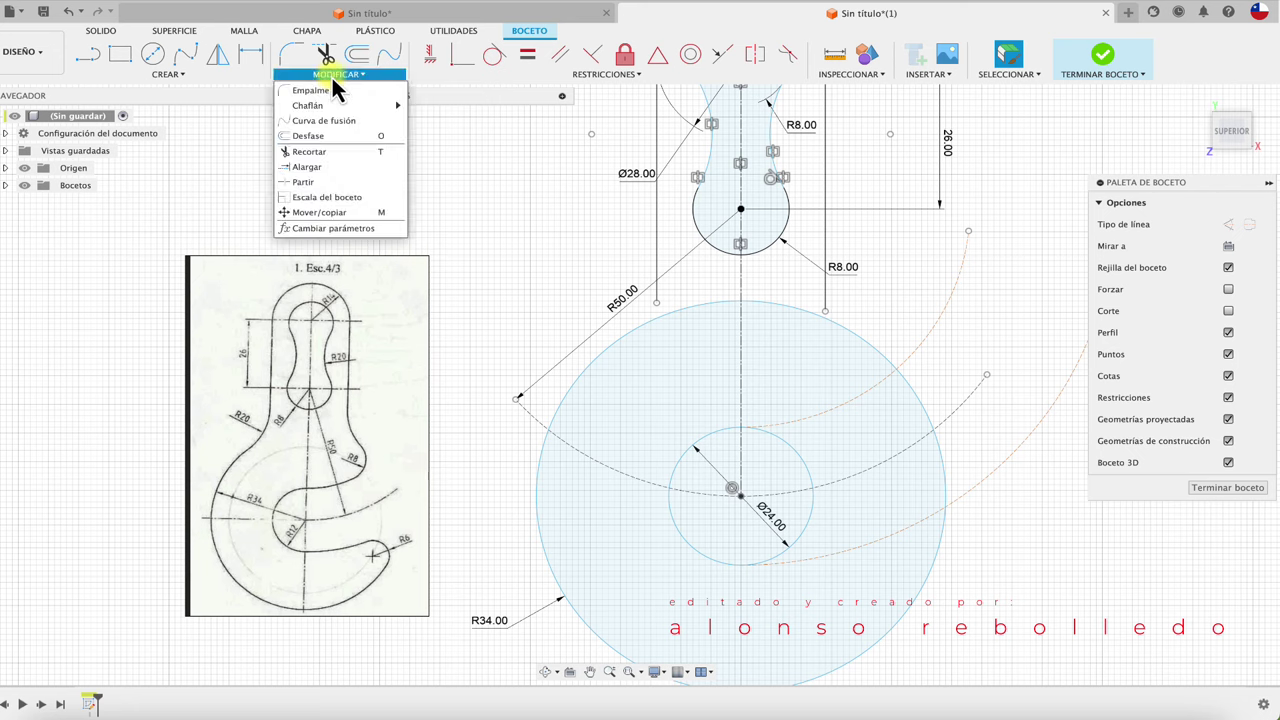
{"action": "left_click", "coordinate": [327, 166]}
{"action": "left_click", "coordinate": [657, 297]}
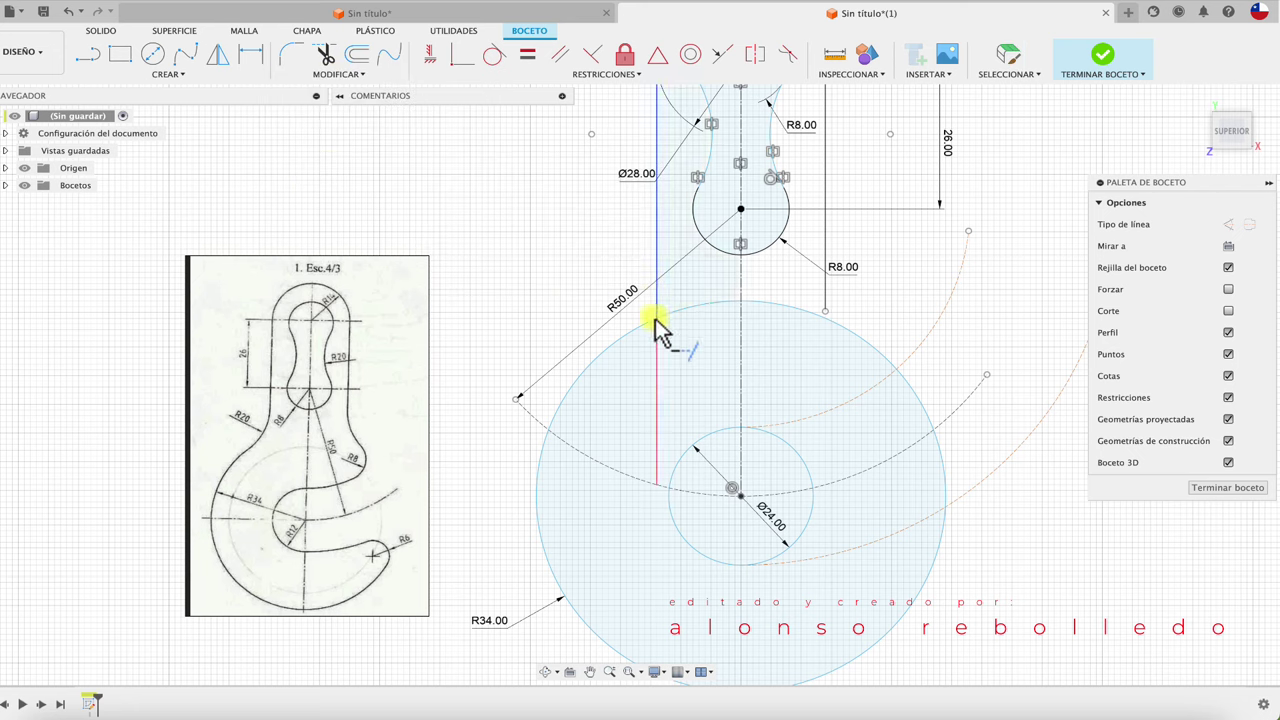
{"action": "left_click", "coordinate": [825, 298]}
{"action": "key", "text": "Escape"}
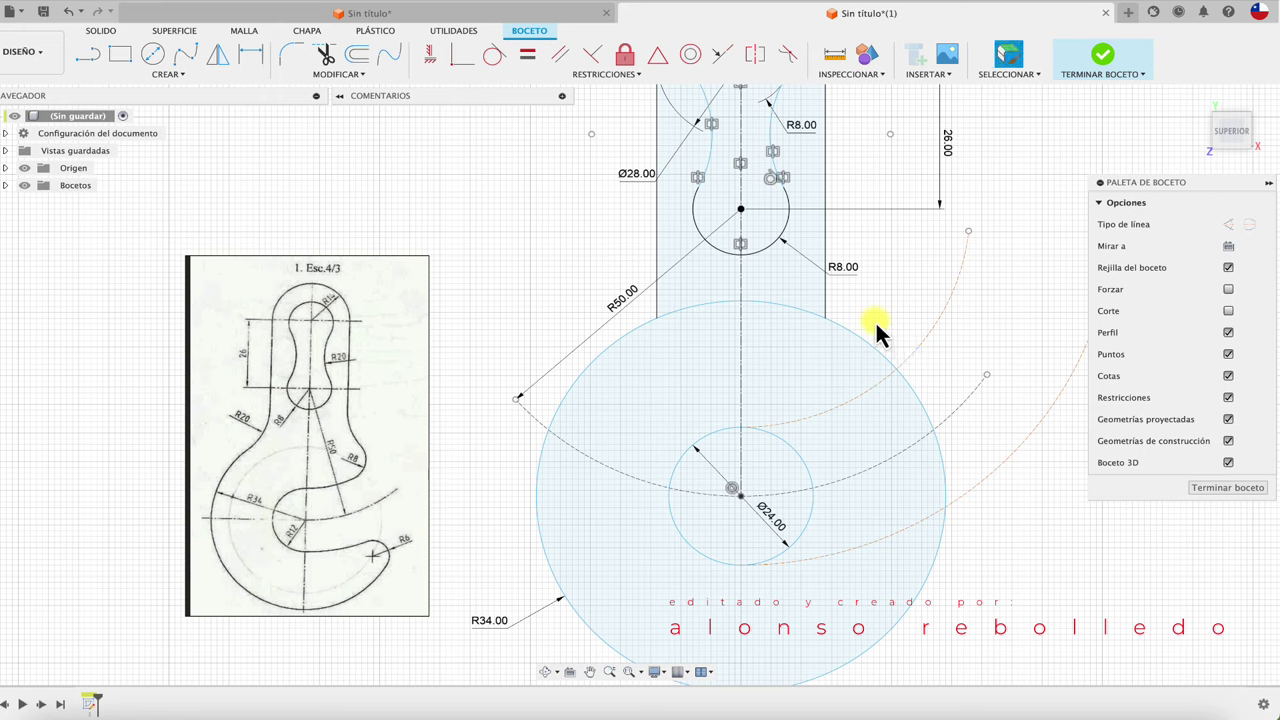
{"action": "key", "text": "t"}
{"action": "left_click", "coordinate": [795, 305]}
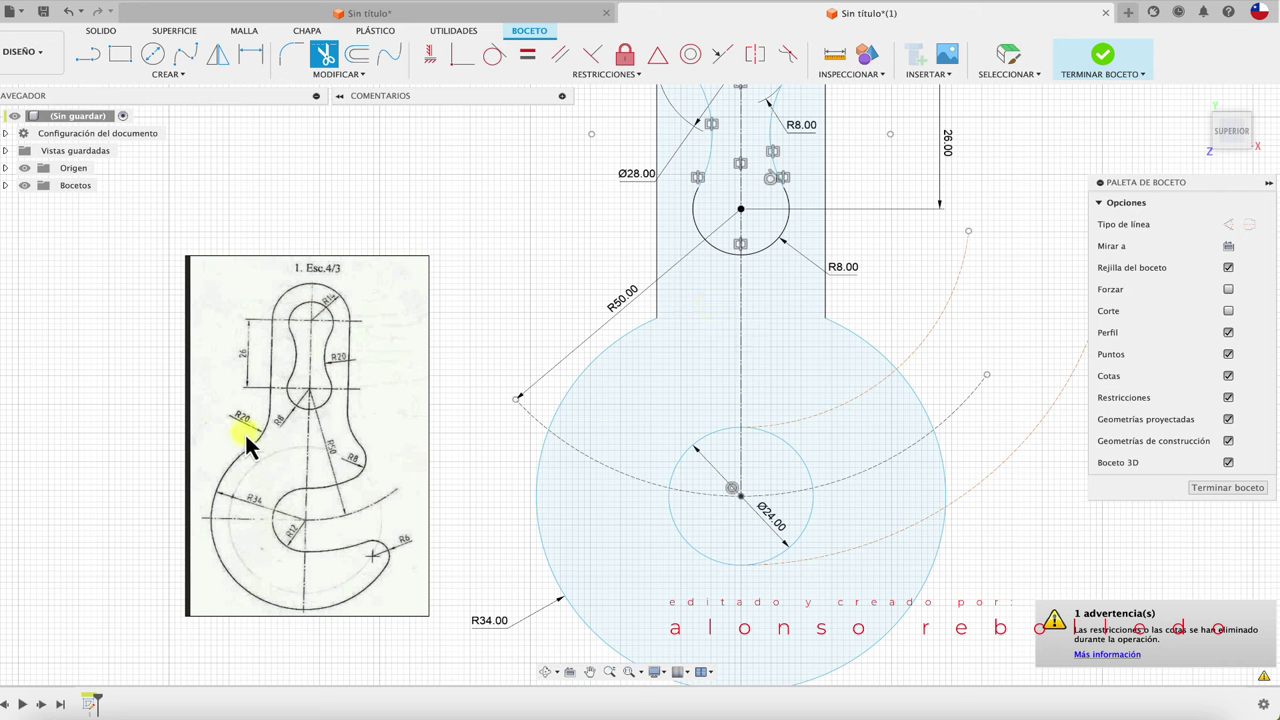
Fillet both corners where the shank lines meet the R34 circle.
{"action": "left_click", "coordinate": [292, 55]}
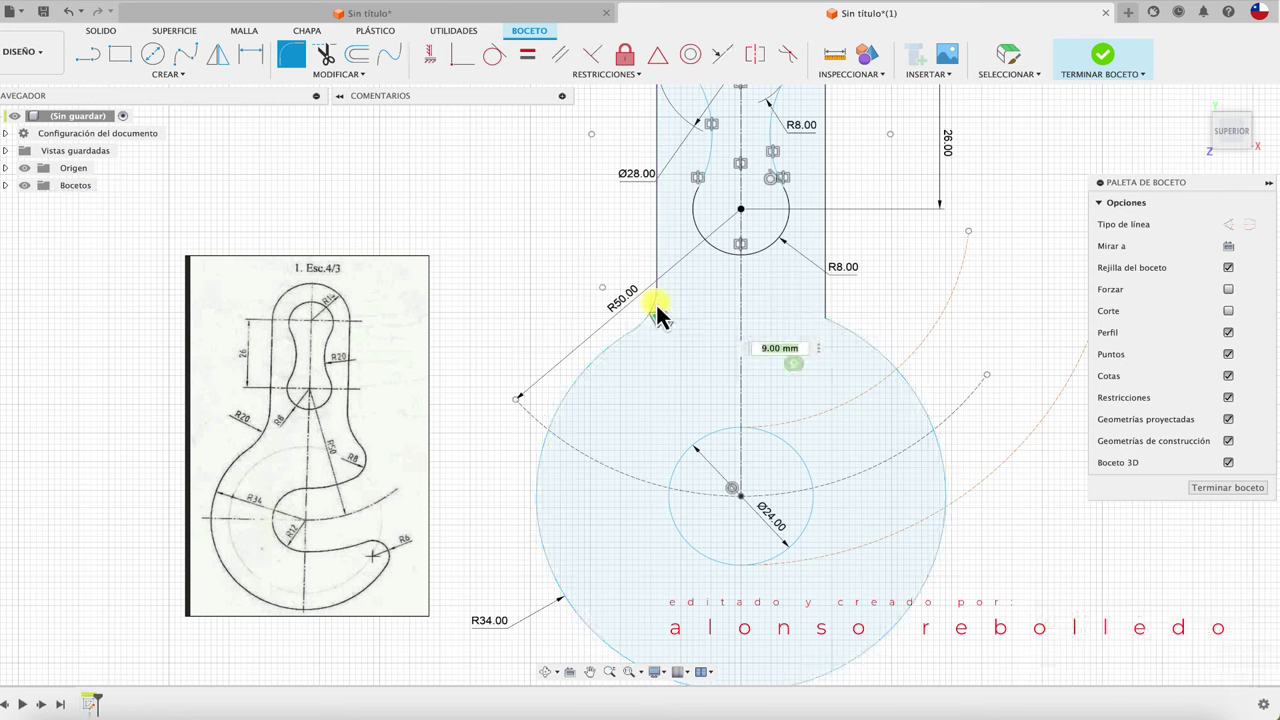
{"action": "type", "text": "0"}
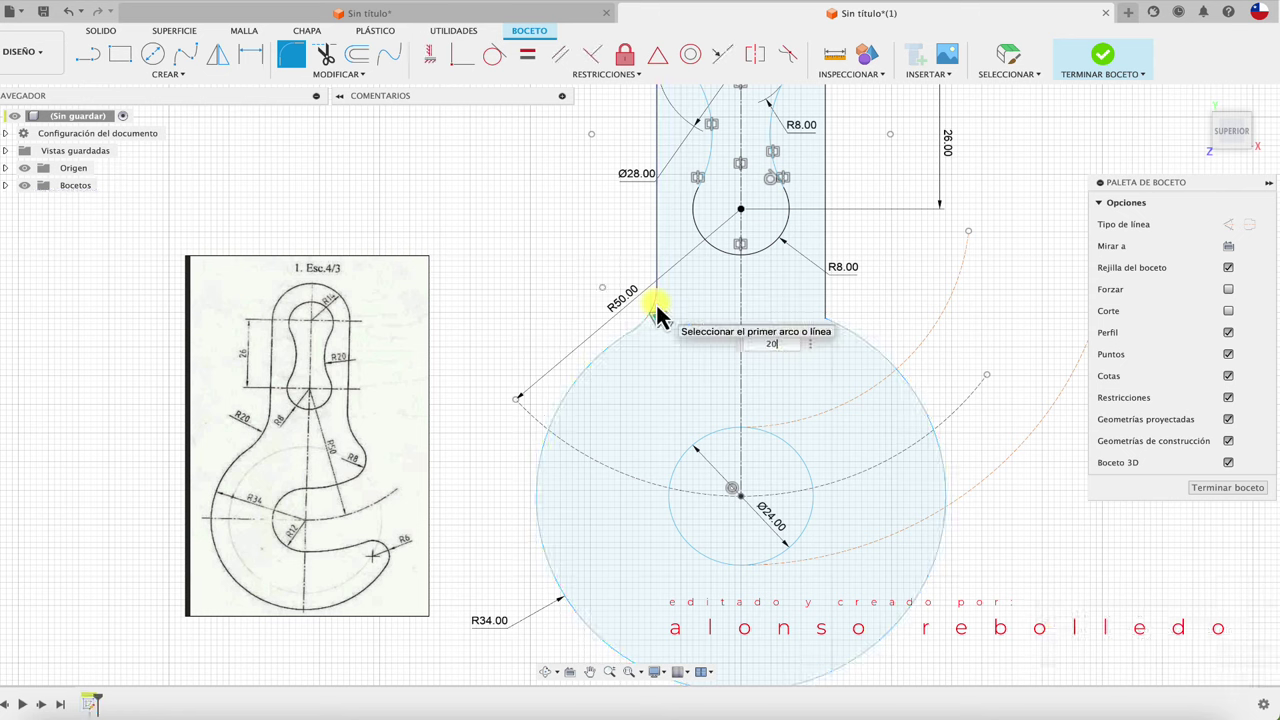
{"action": "left_click", "coordinate": [656, 306]}
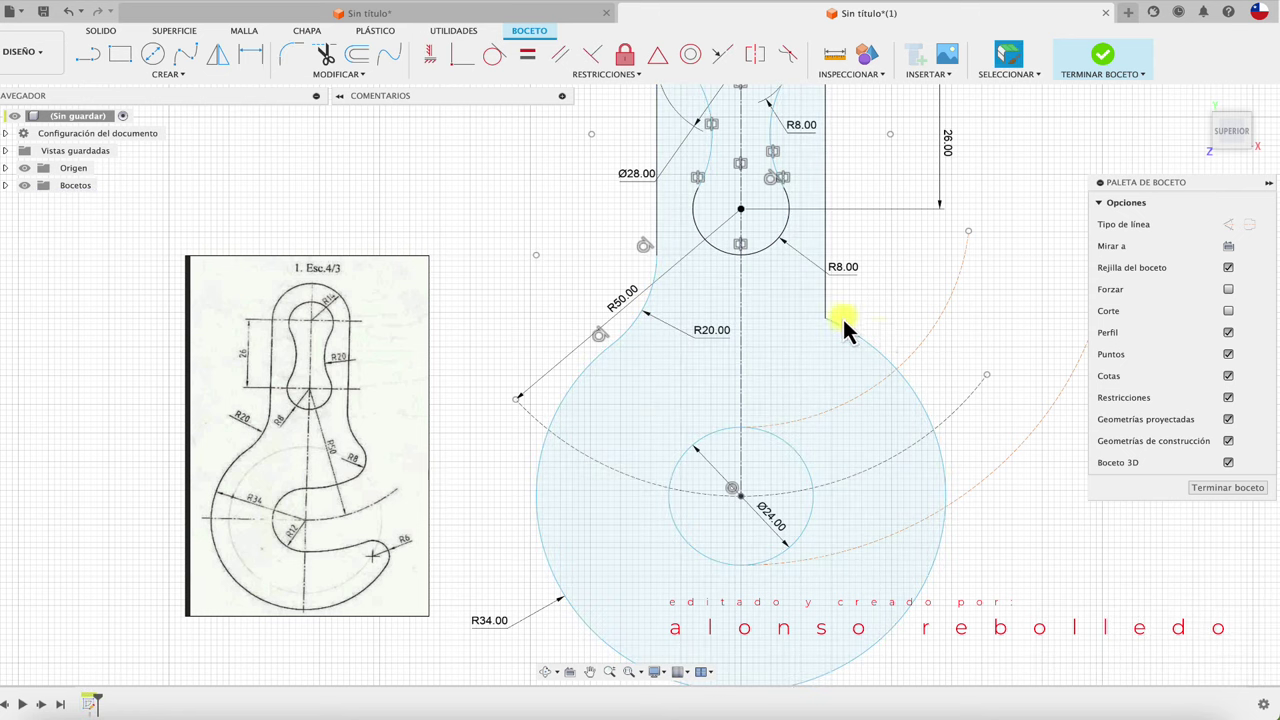
{"action": "left_click", "coordinate": [288, 50]}
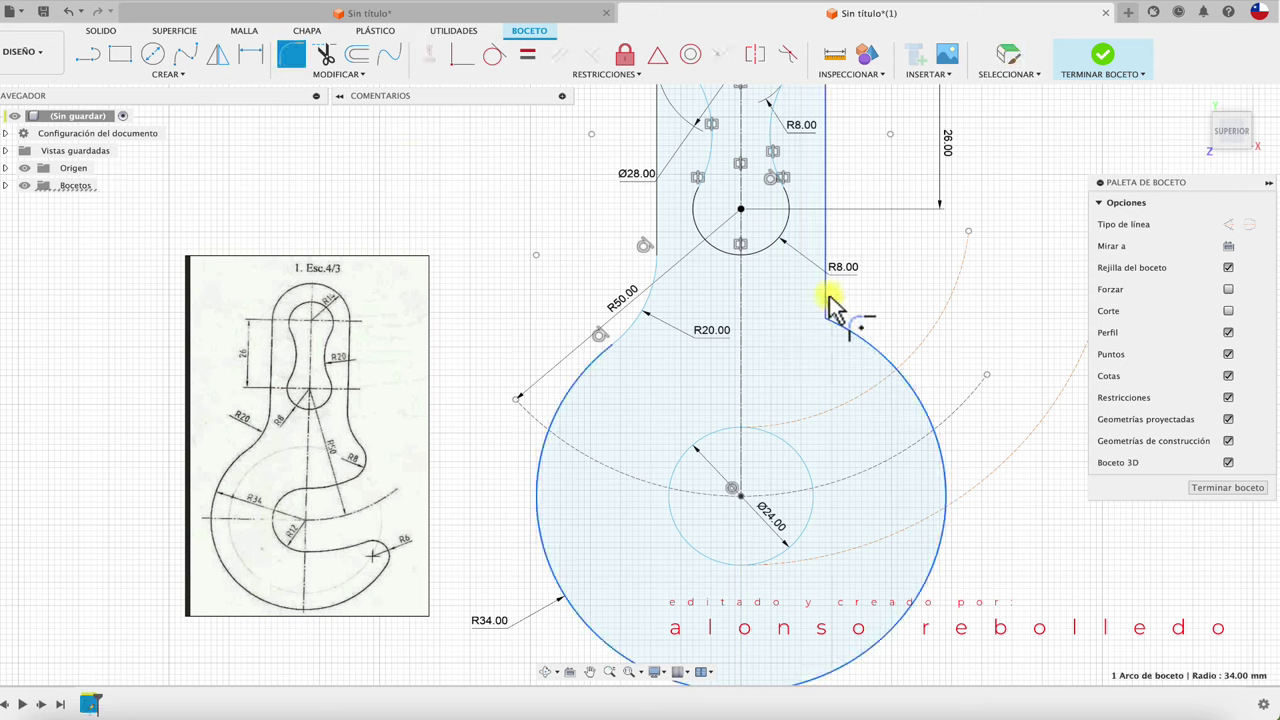
{"action": "left_click", "coordinate": [830, 305]}
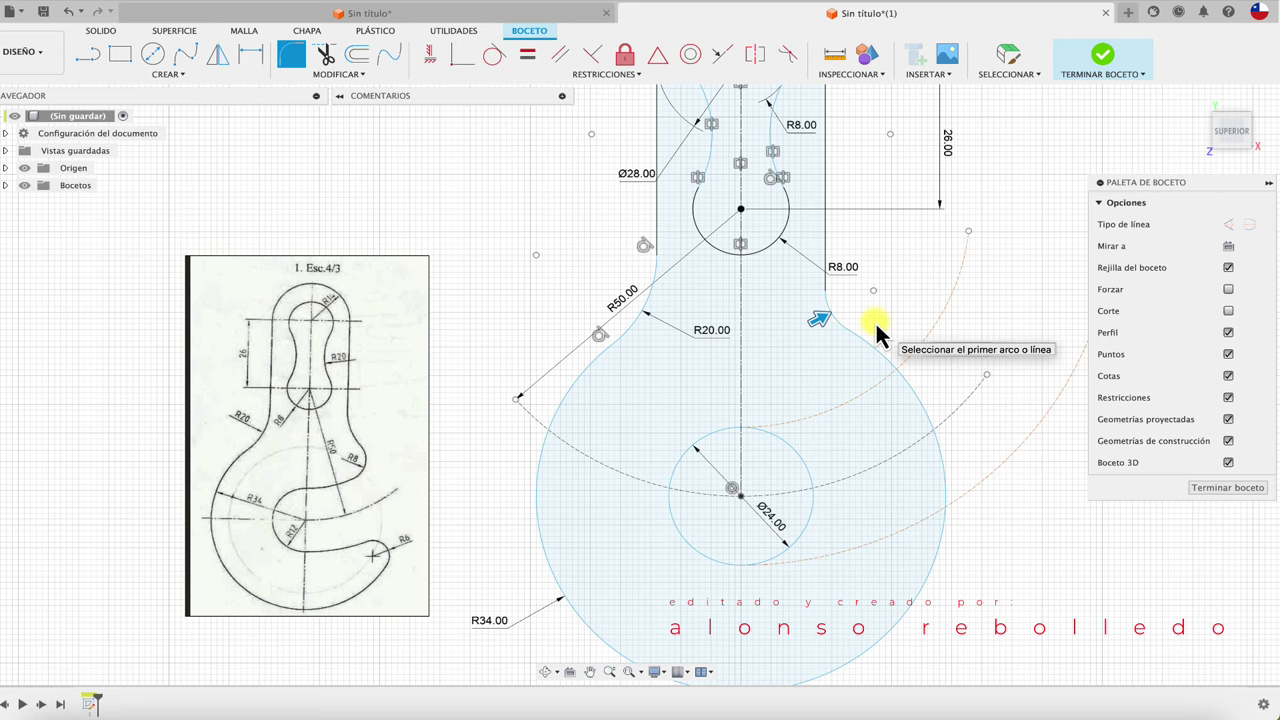
{"action": "key", "text": "Return"}
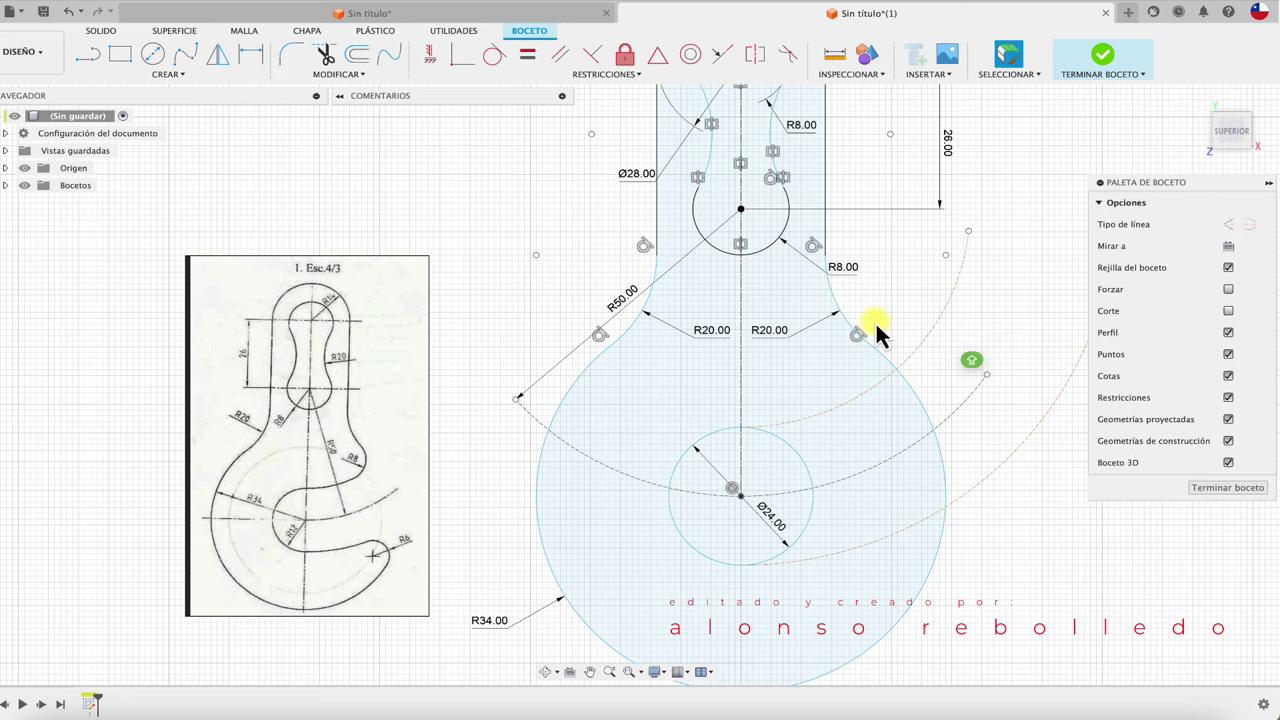
{"action": "scroll", "coordinate": [620, 491], "scroll_direction": "down", "scroll_amount": 3}
{"action": "scroll", "coordinate": [620, 495], "scroll_direction": "up", "scroll_amount": 2}
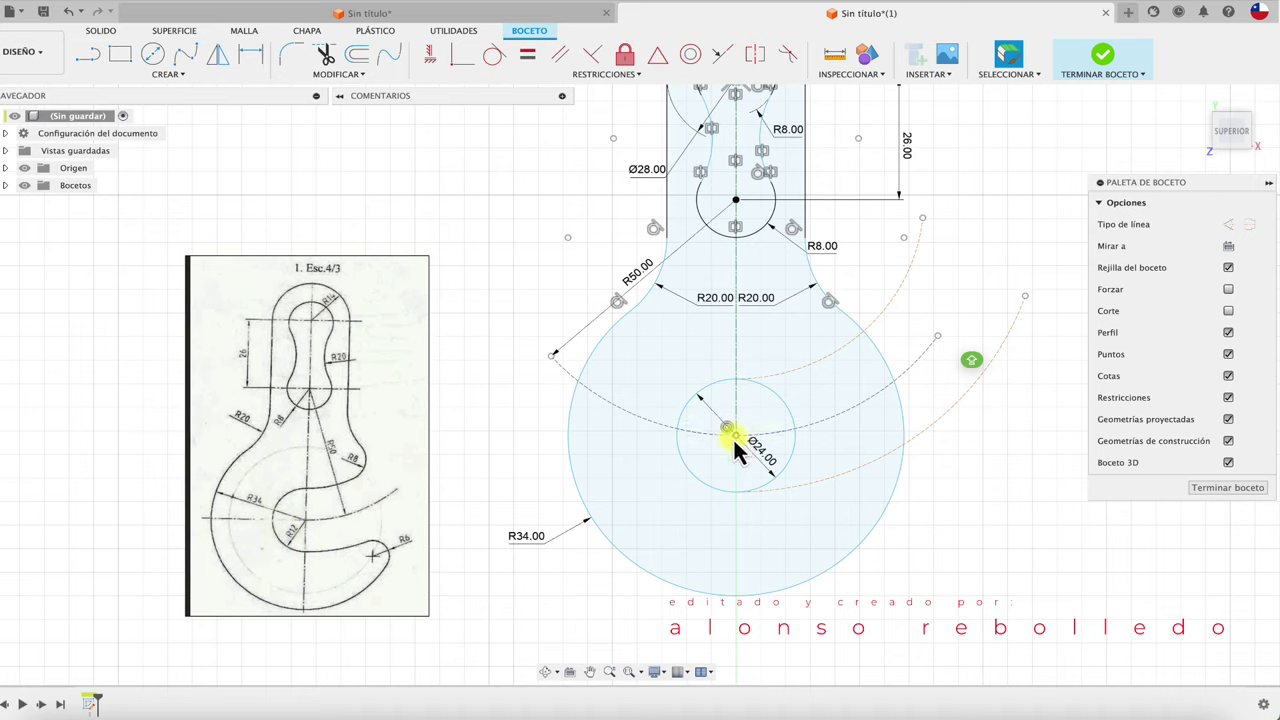
{"action": "left_click", "coordinate": [732, 509]}
{"action": "left_click", "coordinate": [186, 76]}
{"action": "mouse_move", "coordinate": [98, 135]}
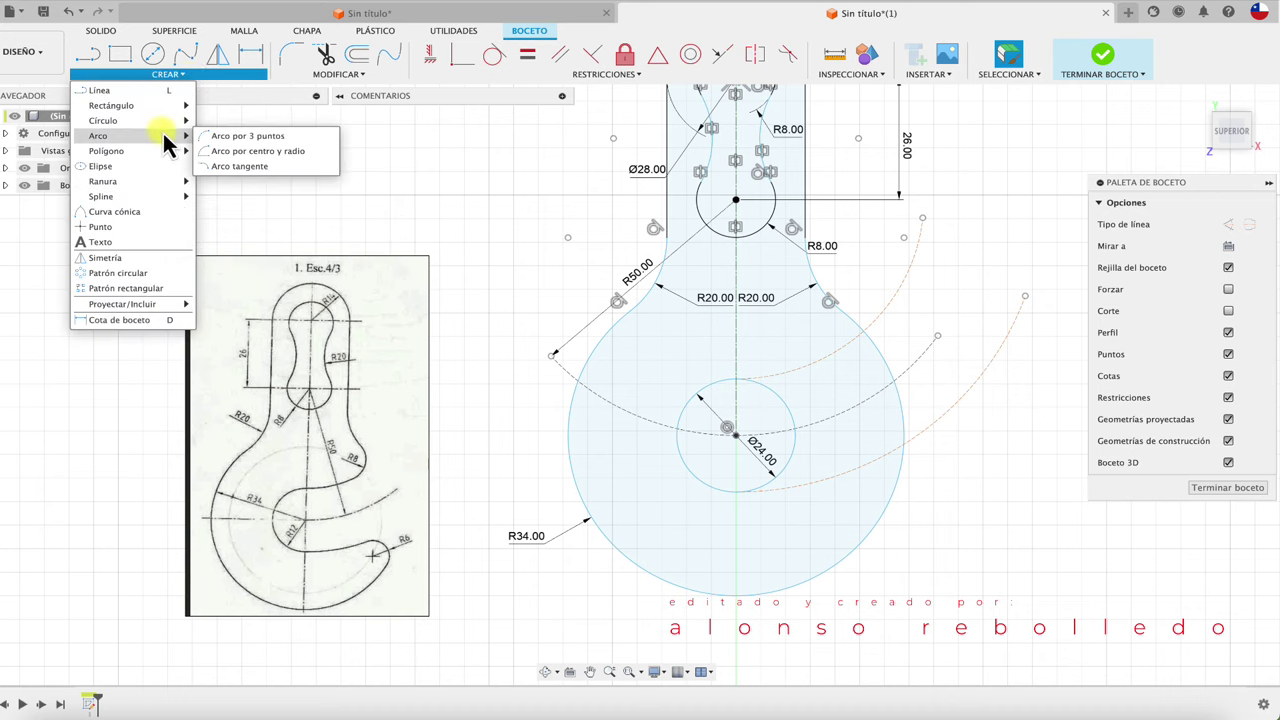
{"action": "left_click", "coordinate": [215, 155]}
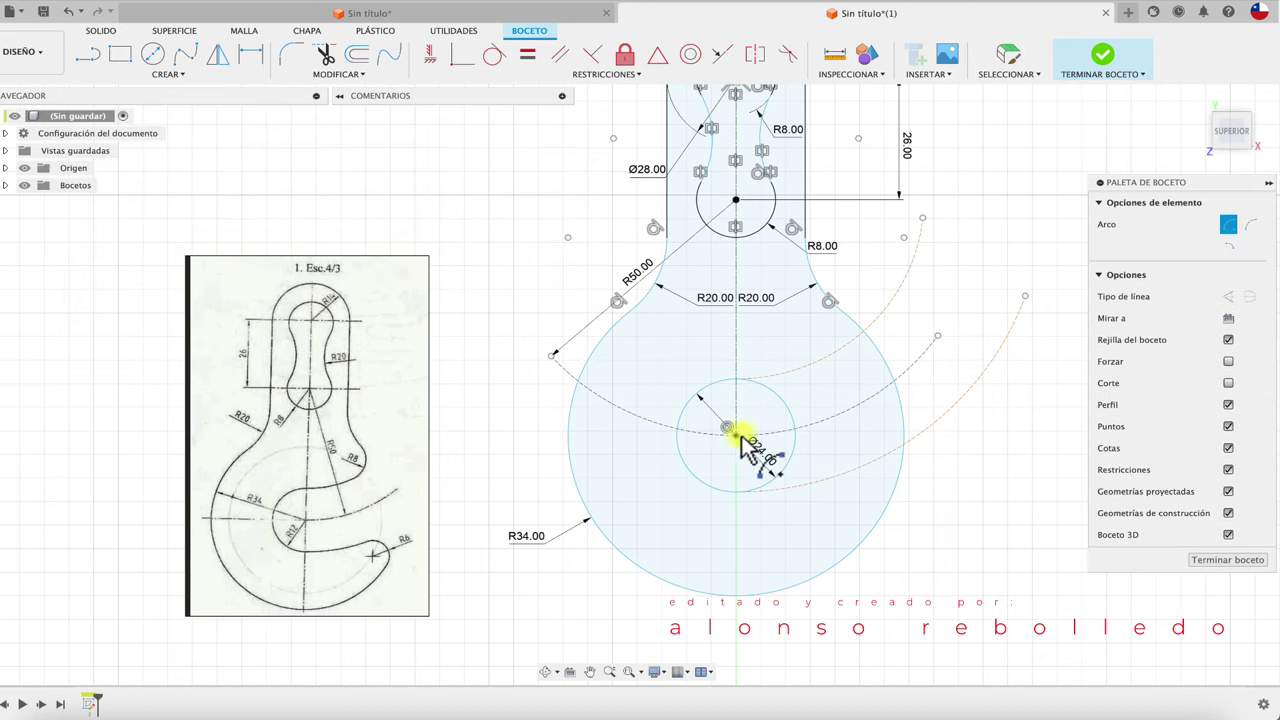
{"action": "left_click", "coordinate": [736, 435]}
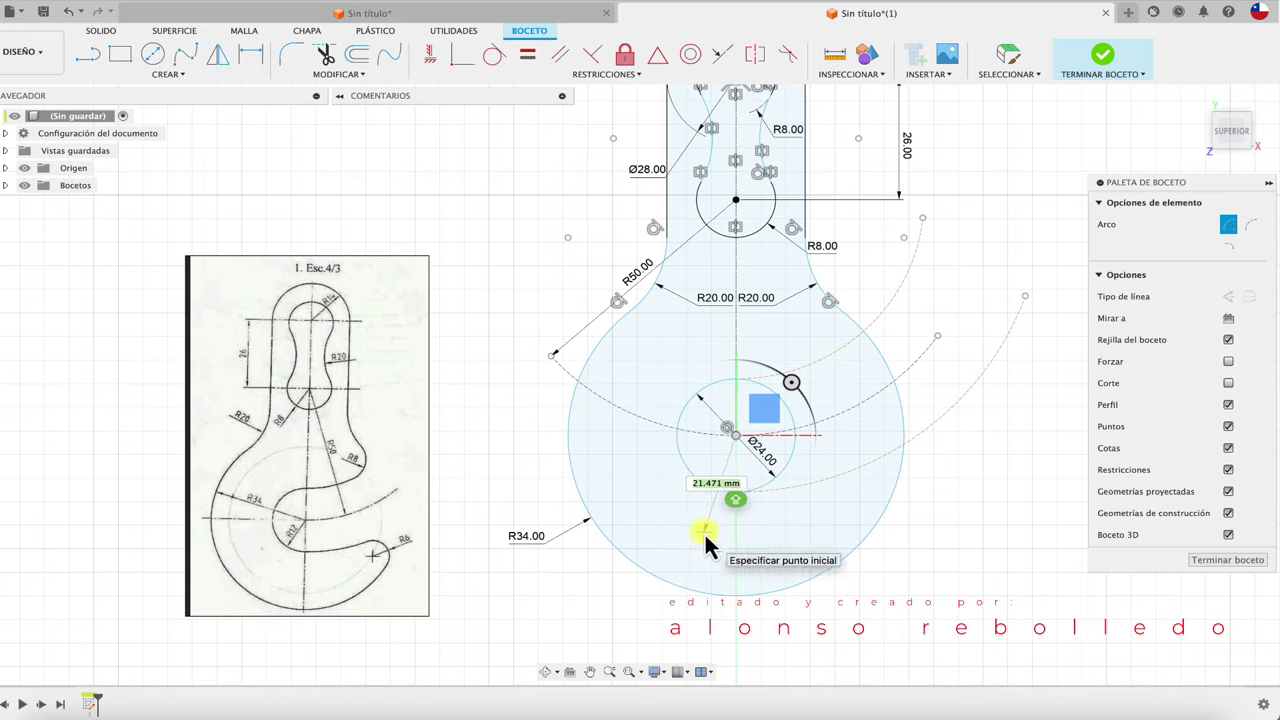
{"action": "type", "text": "18"}
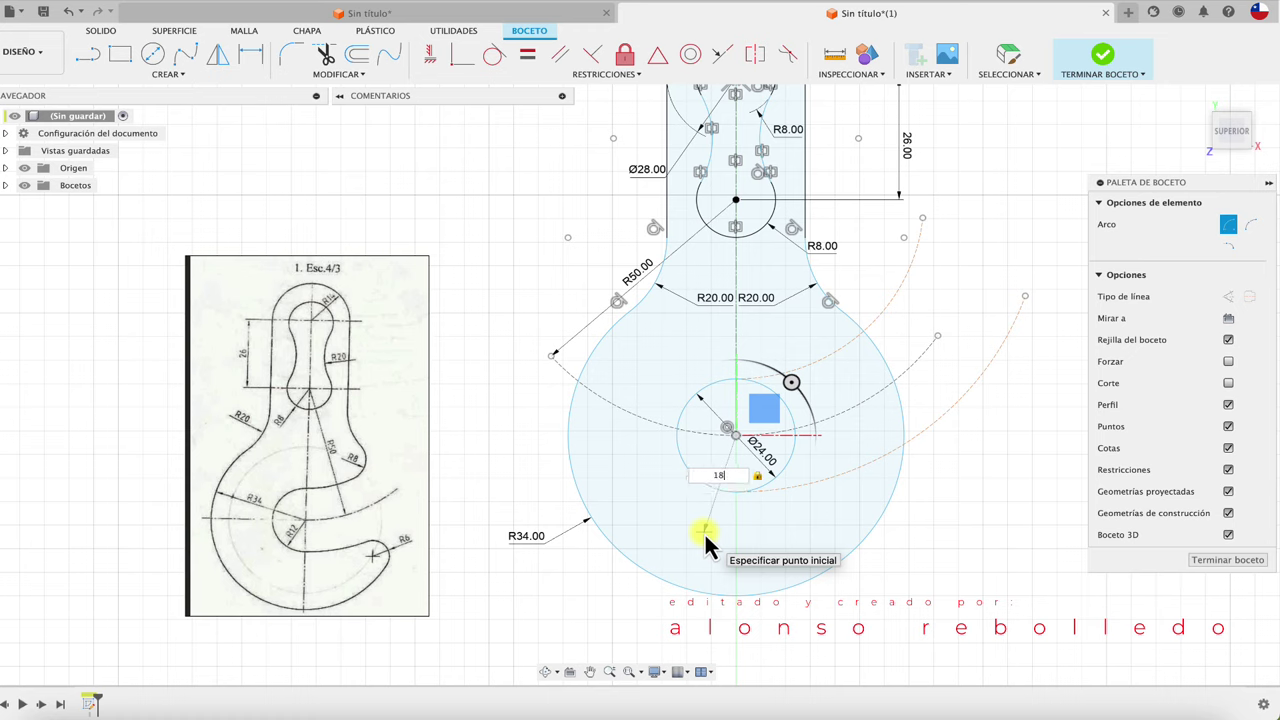
{"action": "left_click", "coordinate": [688, 530]}
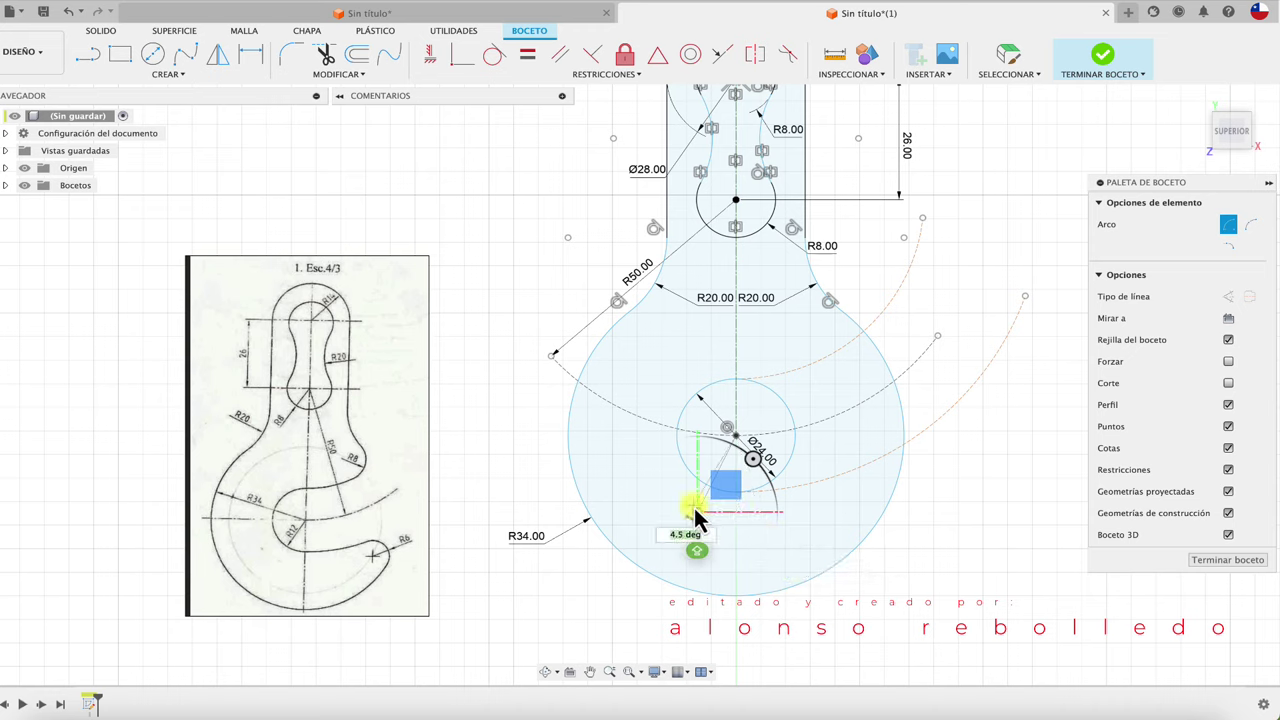
{"action": "key", "text": "Escape"}
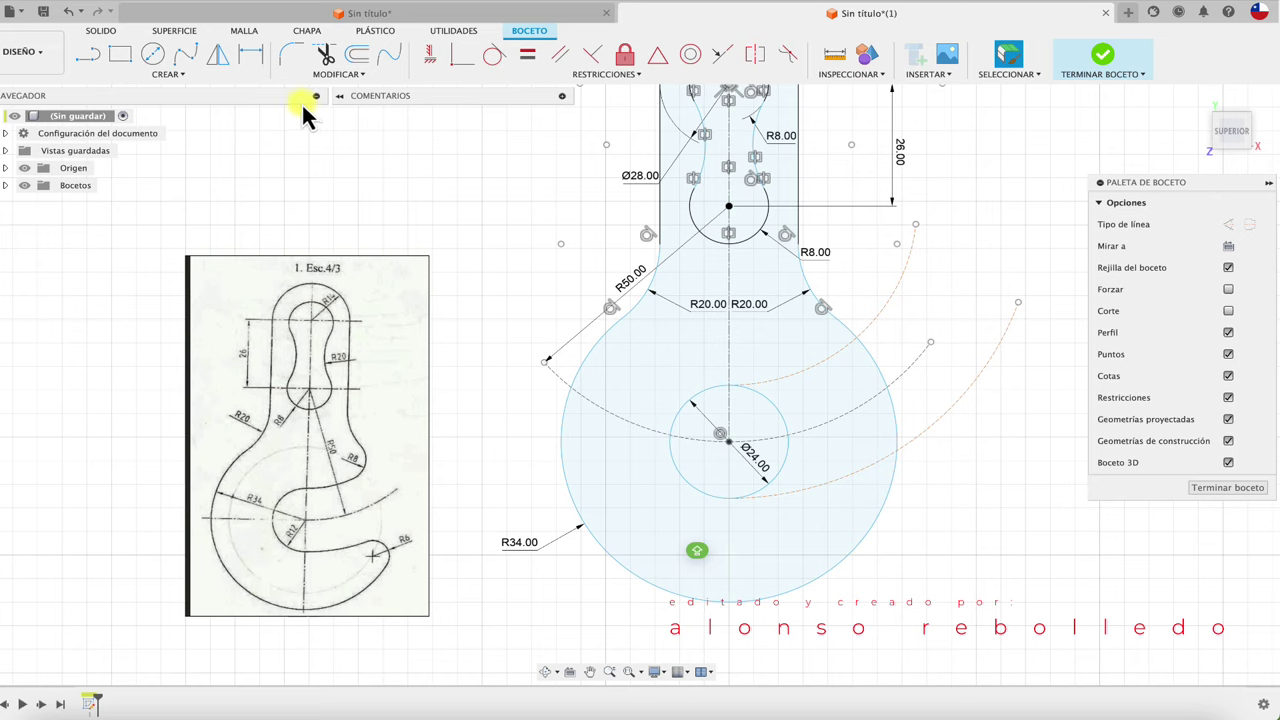
Draw a centre-point arc from the Ø28 circle's centre across the hook's lower right.
{"action": "left_click", "coordinate": [171, 78]}
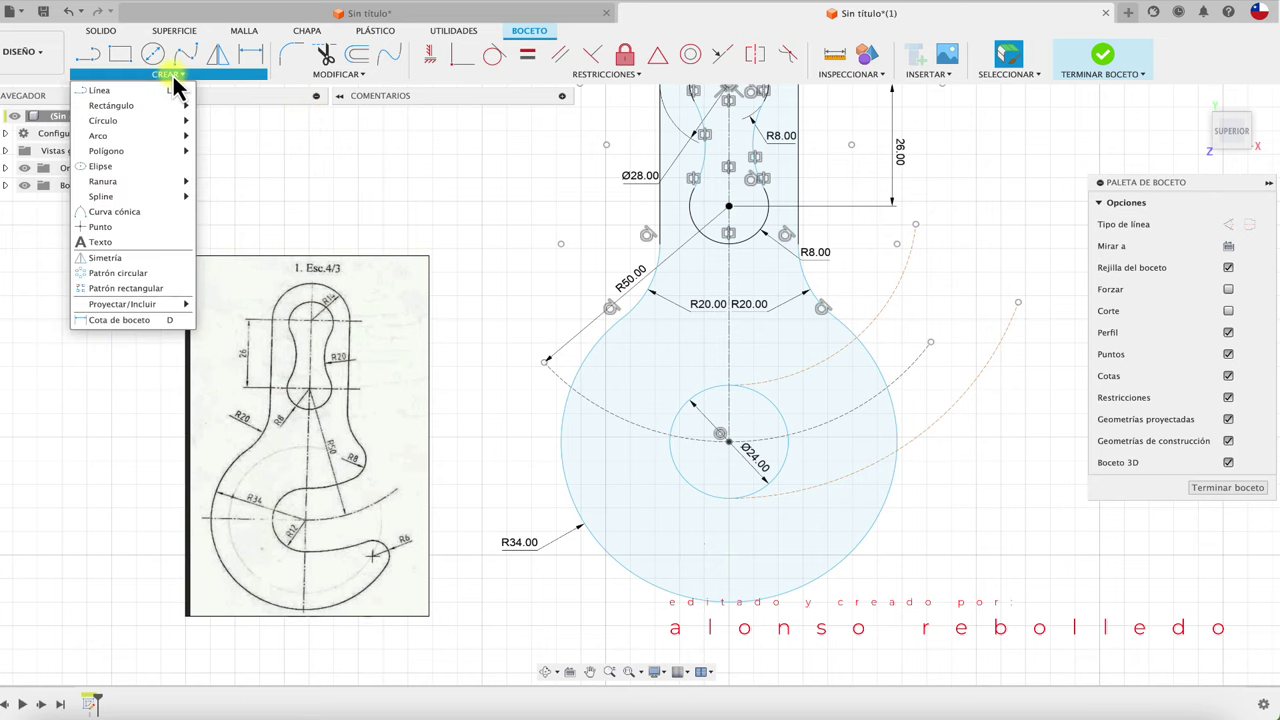
{"action": "mouse_move", "coordinate": [130, 136]}
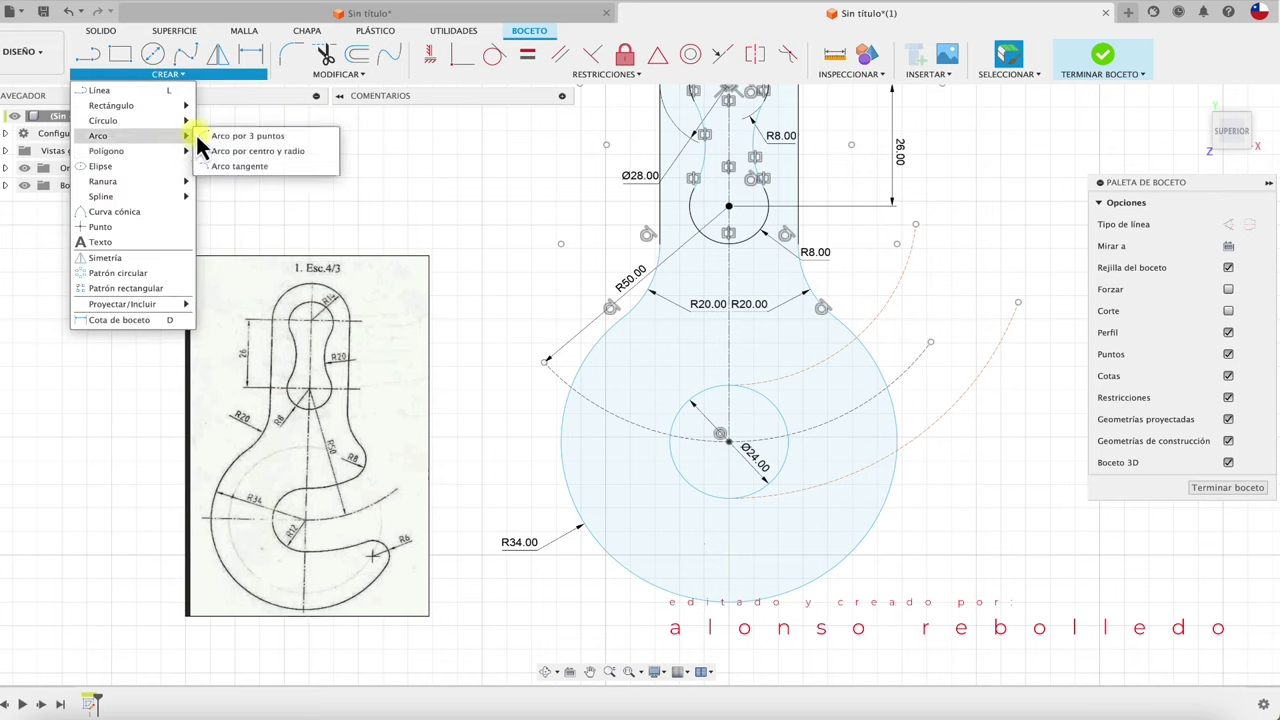
{"action": "left_click", "coordinate": [222, 151]}
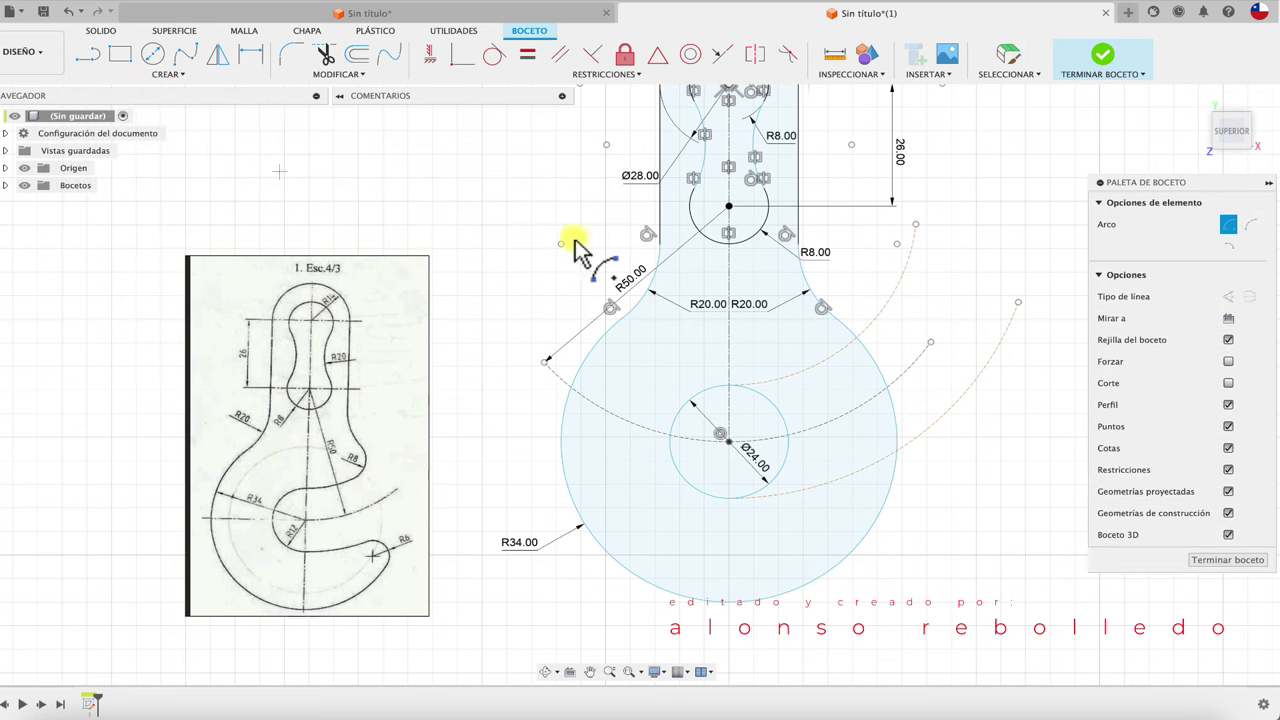
{"action": "left_click", "coordinate": [729, 207]}
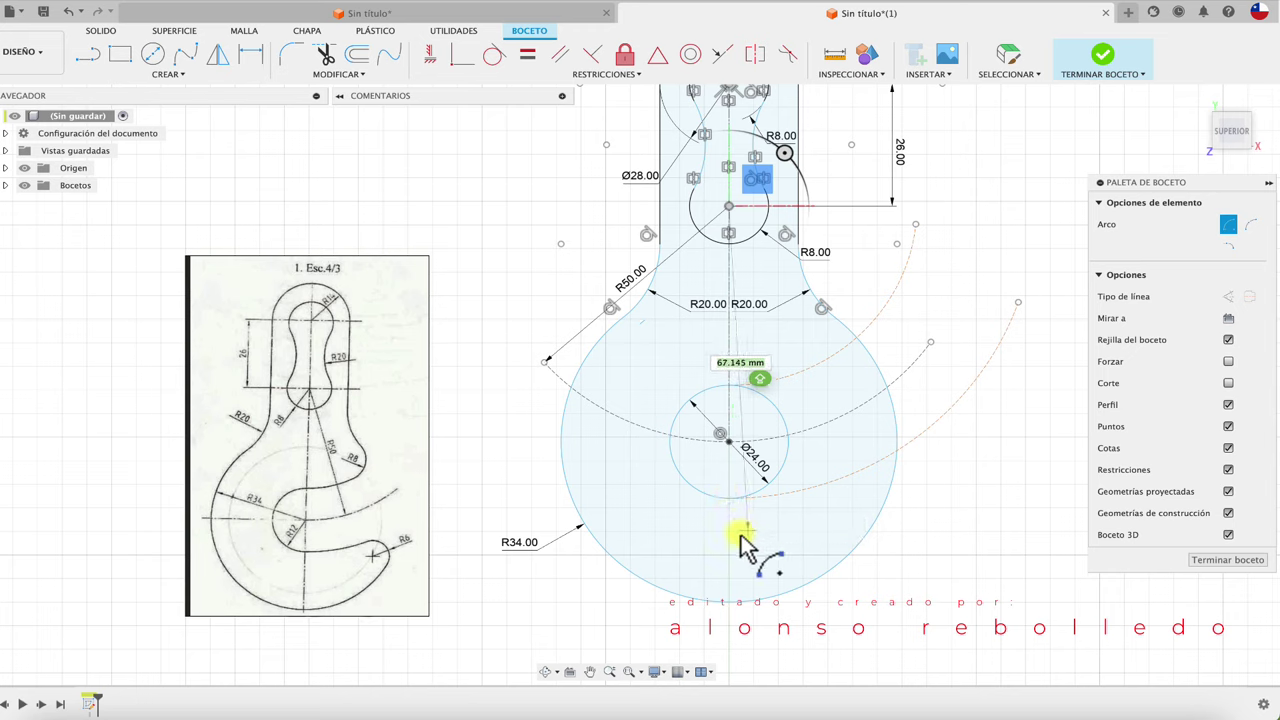
{"action": "left_click", "coordinate": [688, 543]}
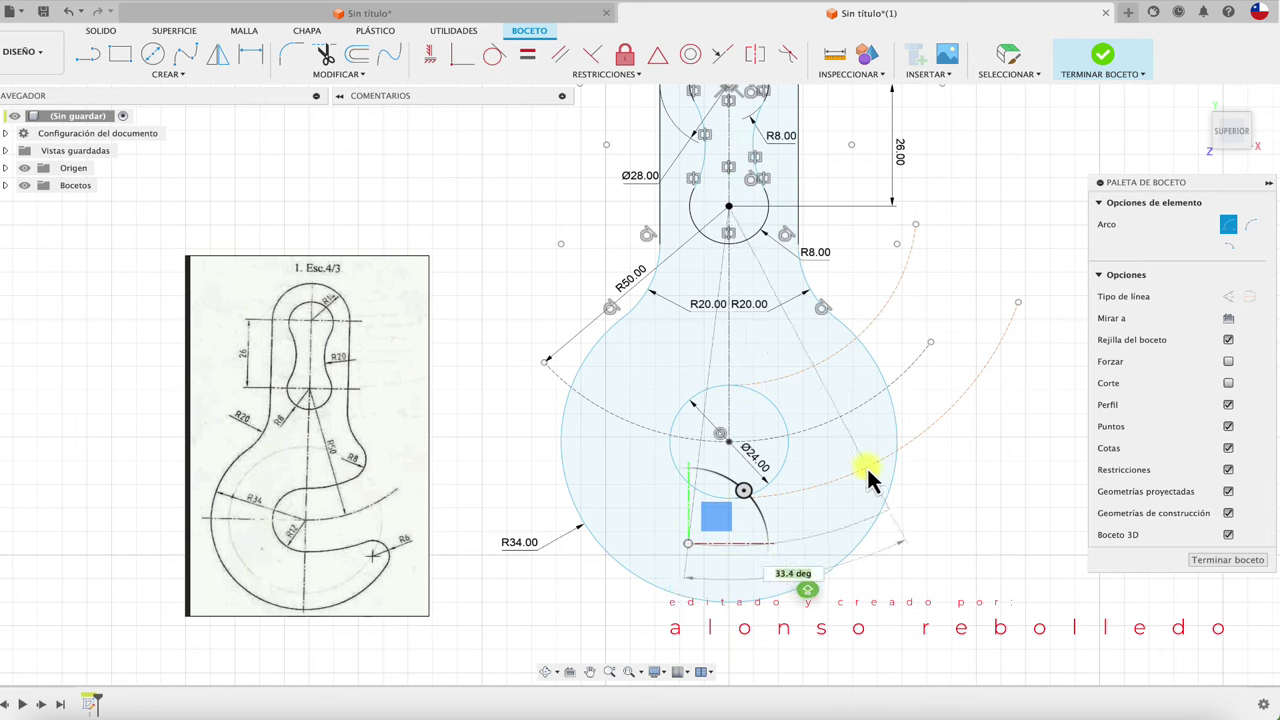
{"action": "left_click", "coordinate": [934, 402]}
Dimension the arc to R68 (50+12+6) and convert it to construction geometry.
{"action": "key", "text": "d"}
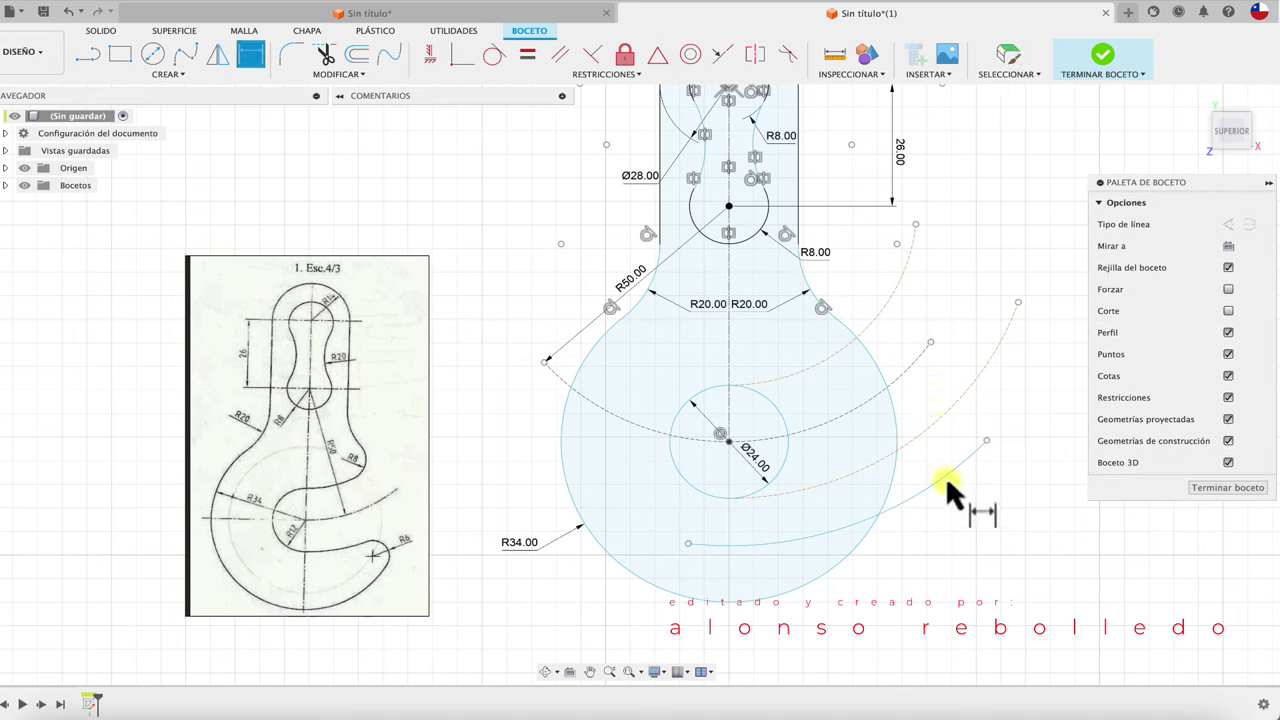
{"action": "left_click", "coordinate": [944, 472]}
{"action": "left_click", "coordinate": [988, 552]}
{"action": "type", "text": "50+12+6"}
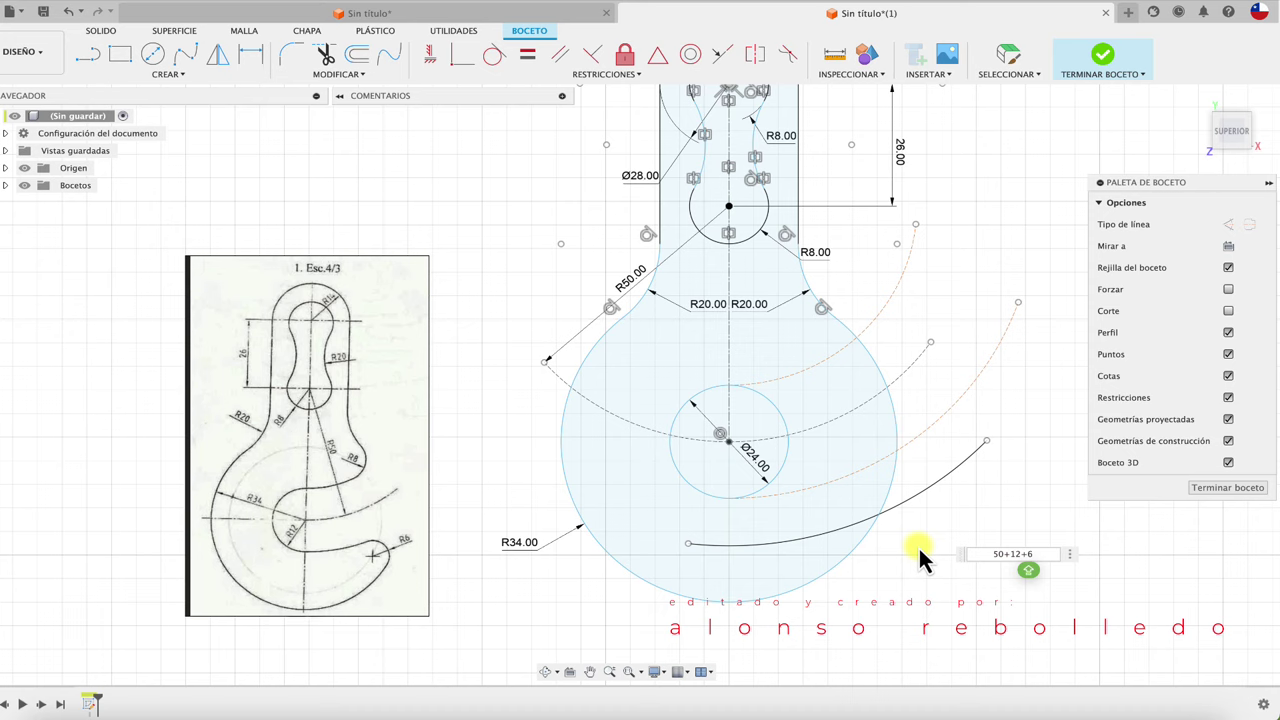
{"action": "key", "text": "Return"}
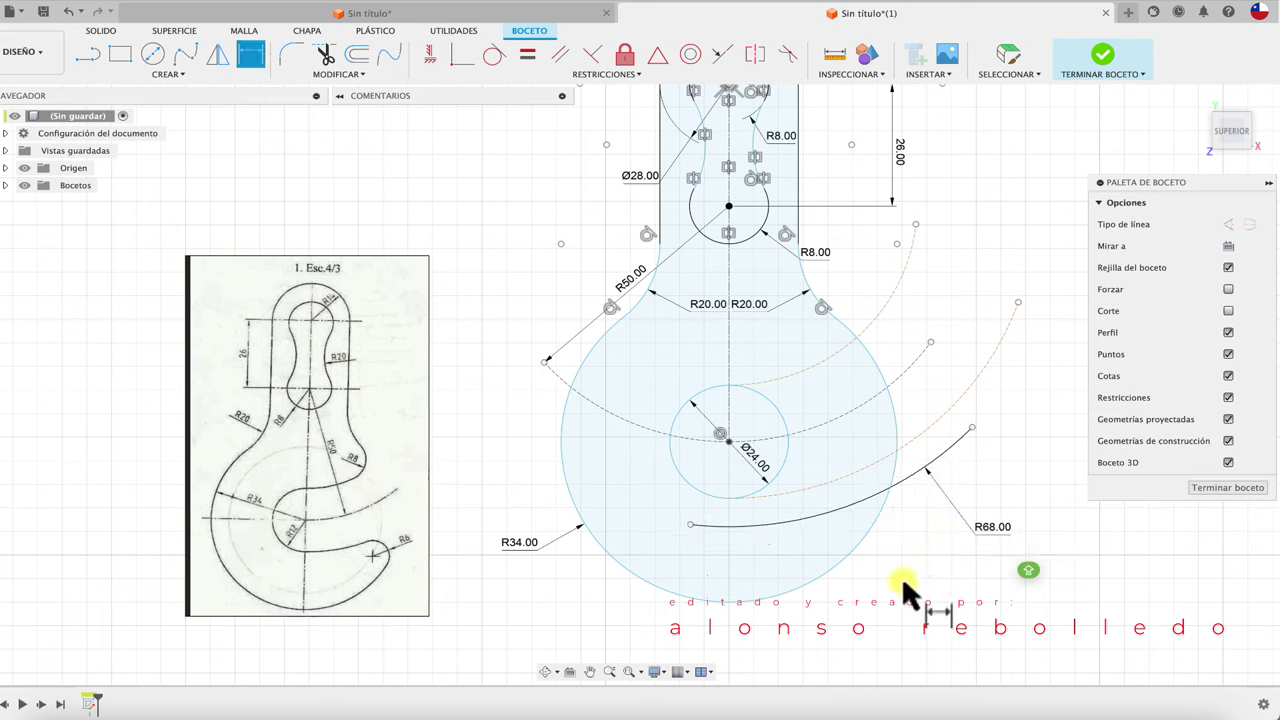
{"action": "left_click", "coordinate": [950, 438]}
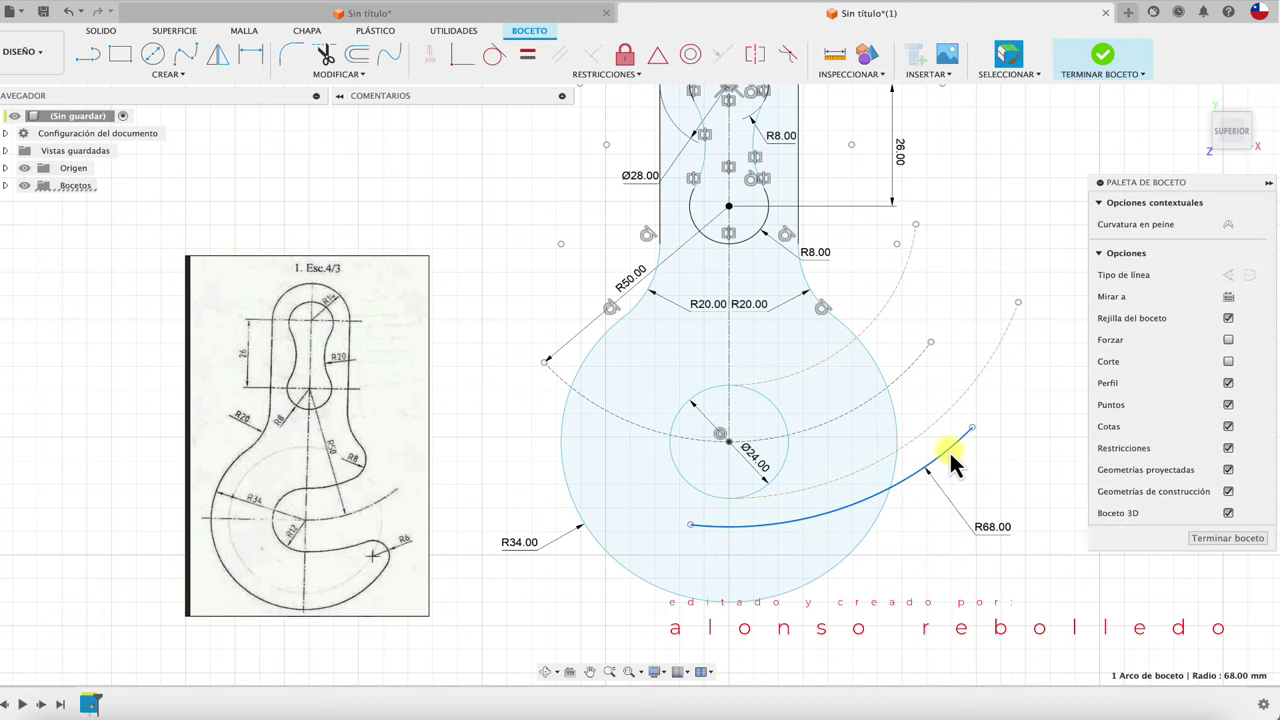
{"action": "left_click", "coordinate": [1229, 277]}
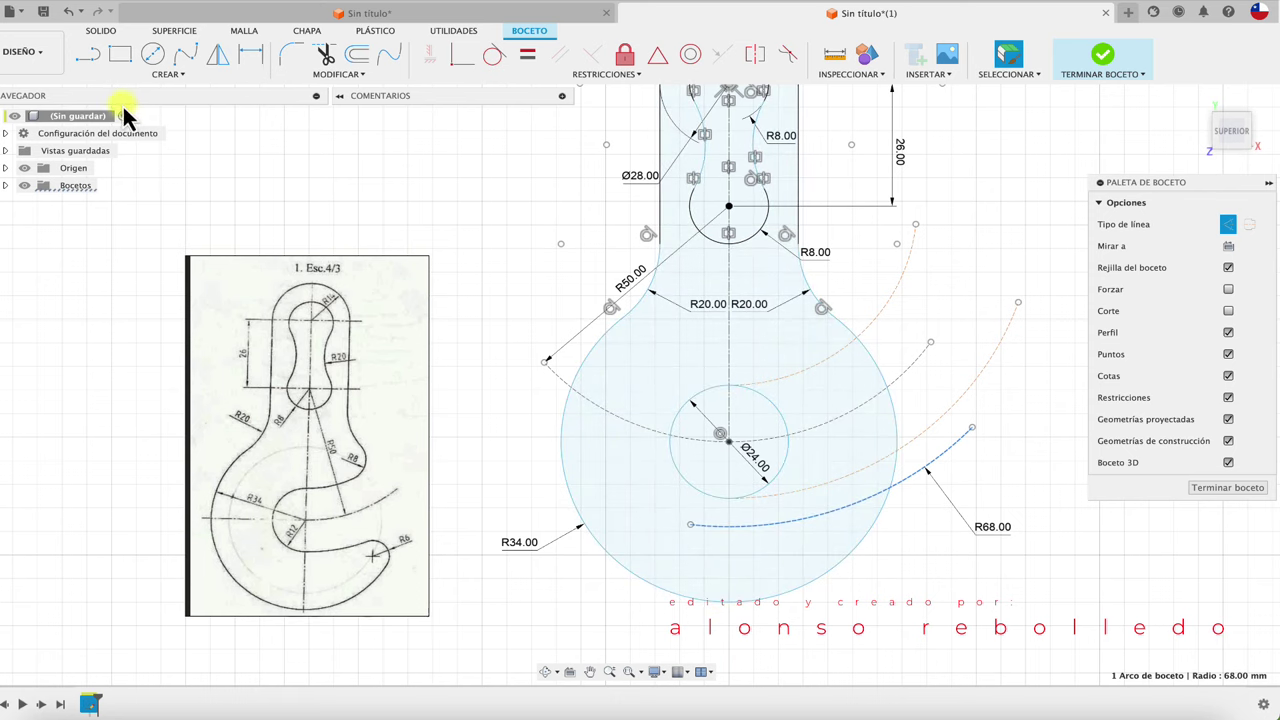
Draw a 6 mm vertical line up from the R34 circle's bottom and change its line type.
{"action": "left_click", "coordinate": [87, 54]}
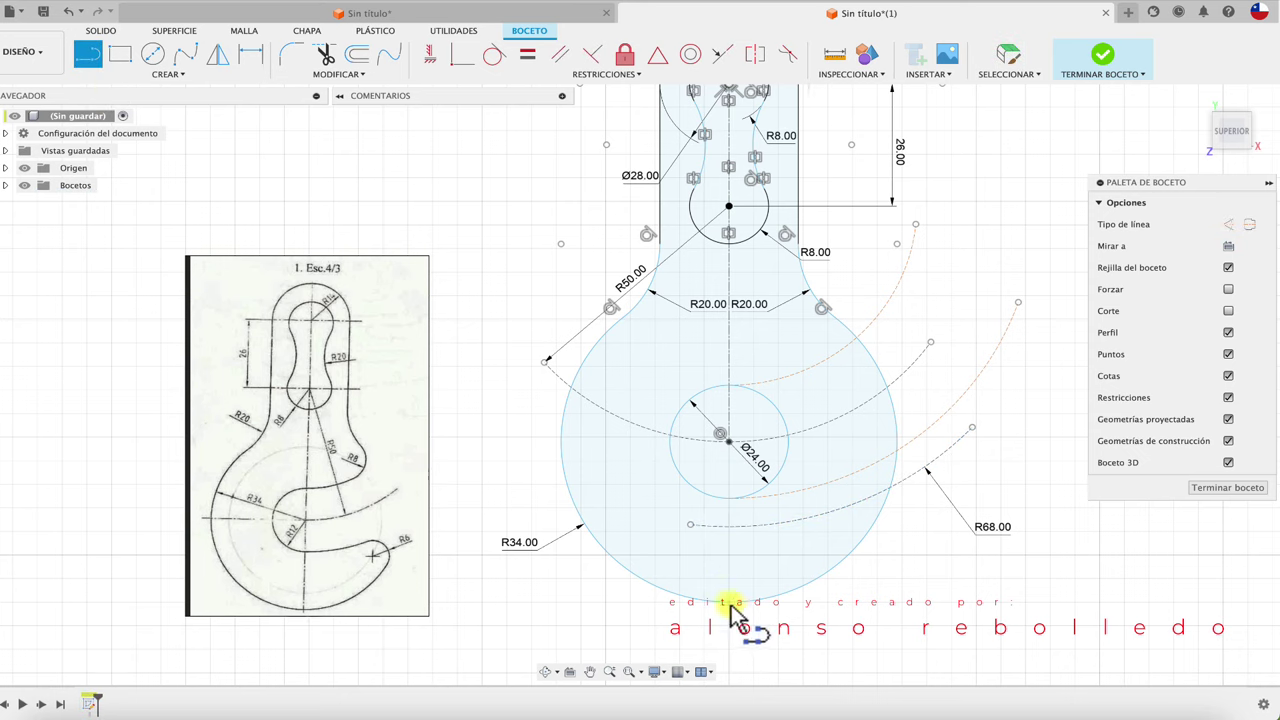
{"action": "mouse_move", "coordinate": [730, 602]}
{"action": "left_mouse_down"}
{"action": "mouse_move", "coordinate": [752, 507]}
{"action": "mouse_move", "coordinate": [730, 509]}
{"action": "left_mouse_up"}
{"action": "key", "text": "d"}
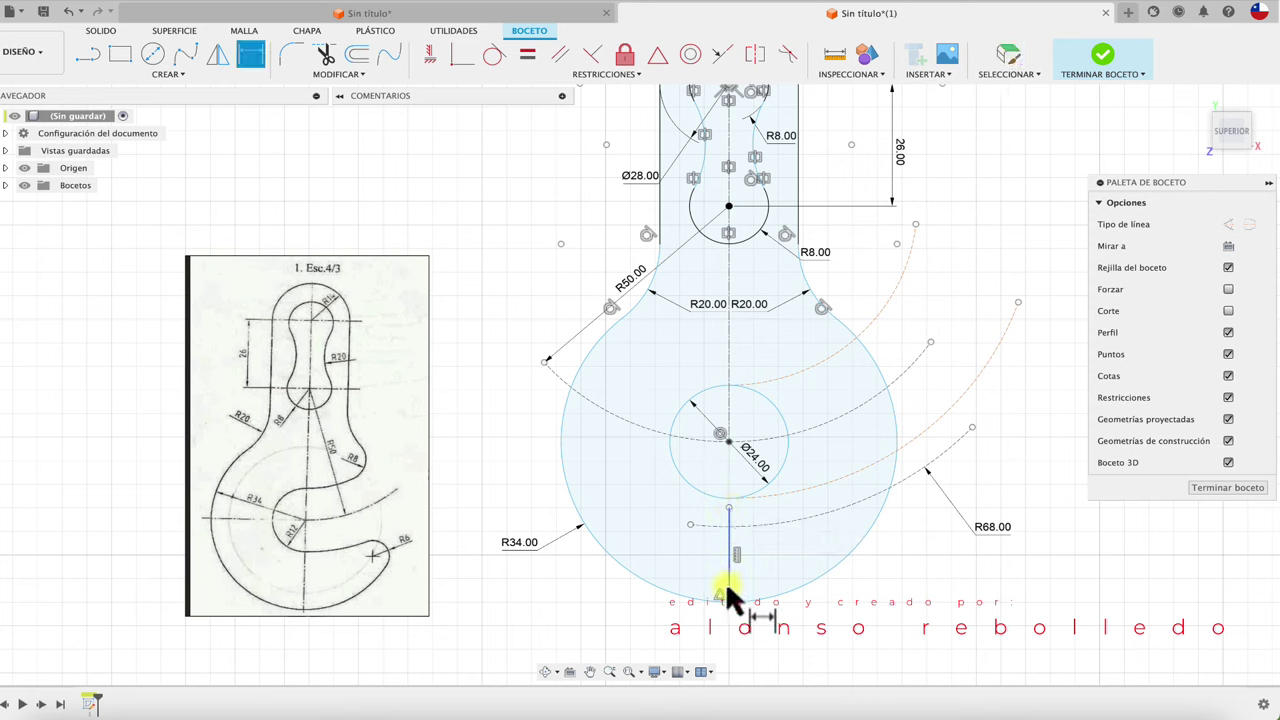
{"action": "left_click", "coordinate": [728, 585]}
{"action": "left_click", "coordinate": [568, 565]}
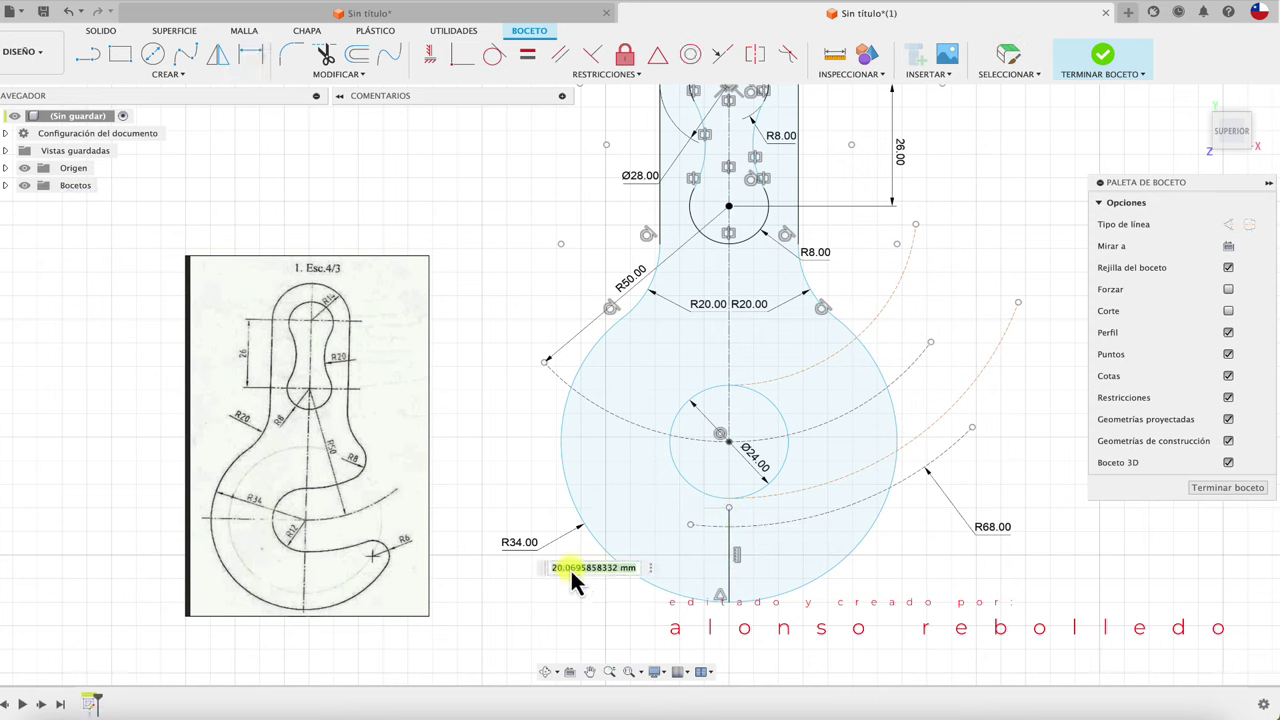
{"action": "type", "text": "6"}
{"action": "key", "text": "Return"}
{"action": "key", "text": "Escape"}
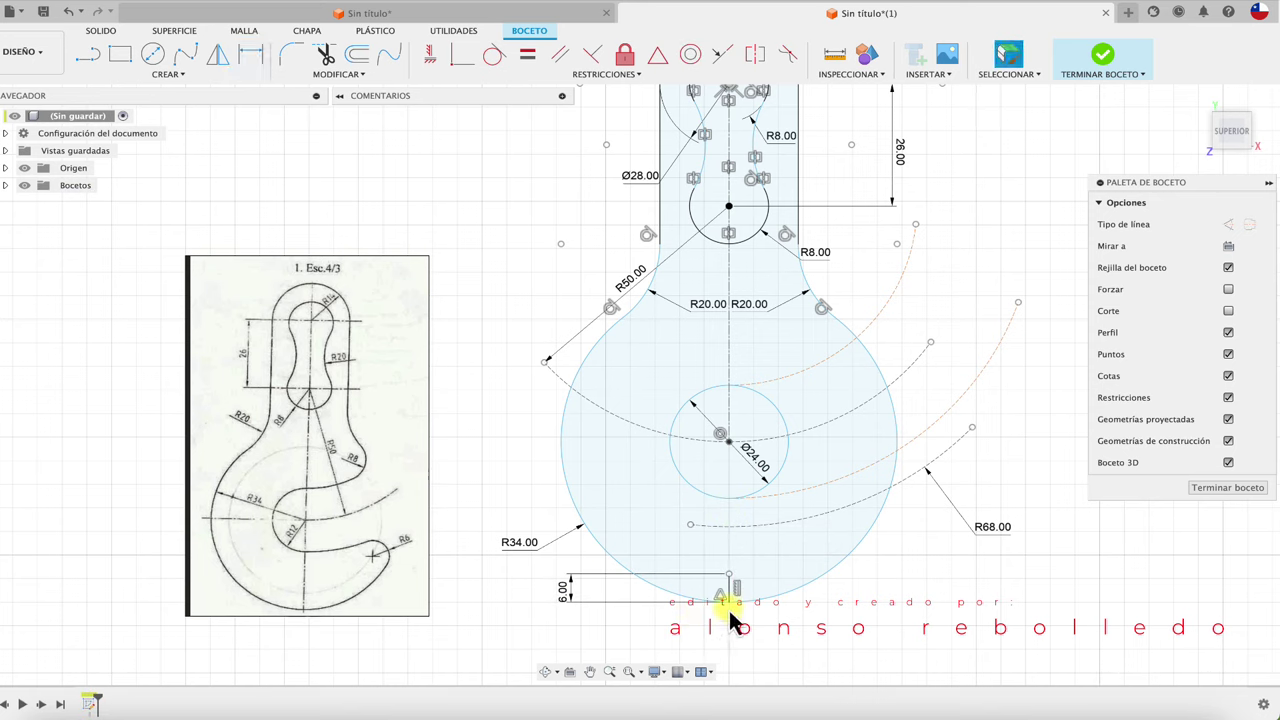
{"action": "left_click", "coordinate": [728, 592]}
{"action": "left_click", "coordinate": [1229, 225]}
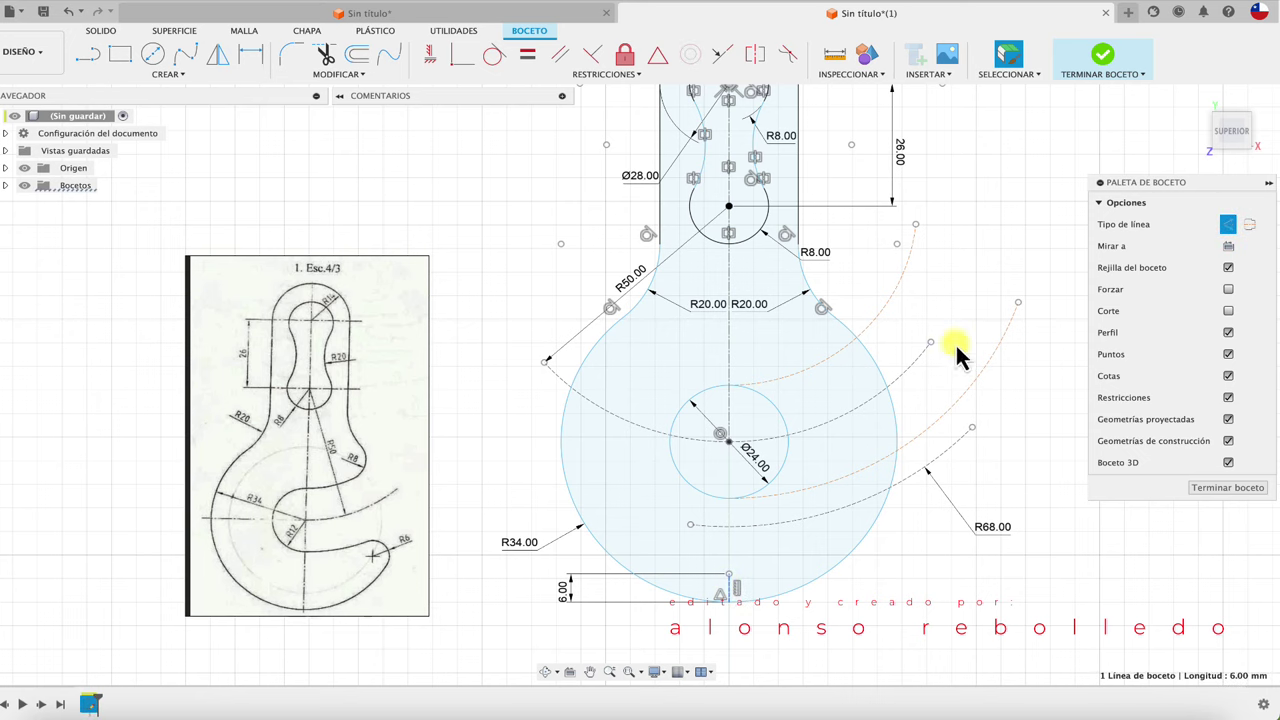
Draw a dashed 28 mm construction arc centred on the Ø24 circle, starting at the line's top.
{"action": "left_click", "coordinate": [196, 80]}
{"action": "mouse_move", "coordinate": [98, 135]}
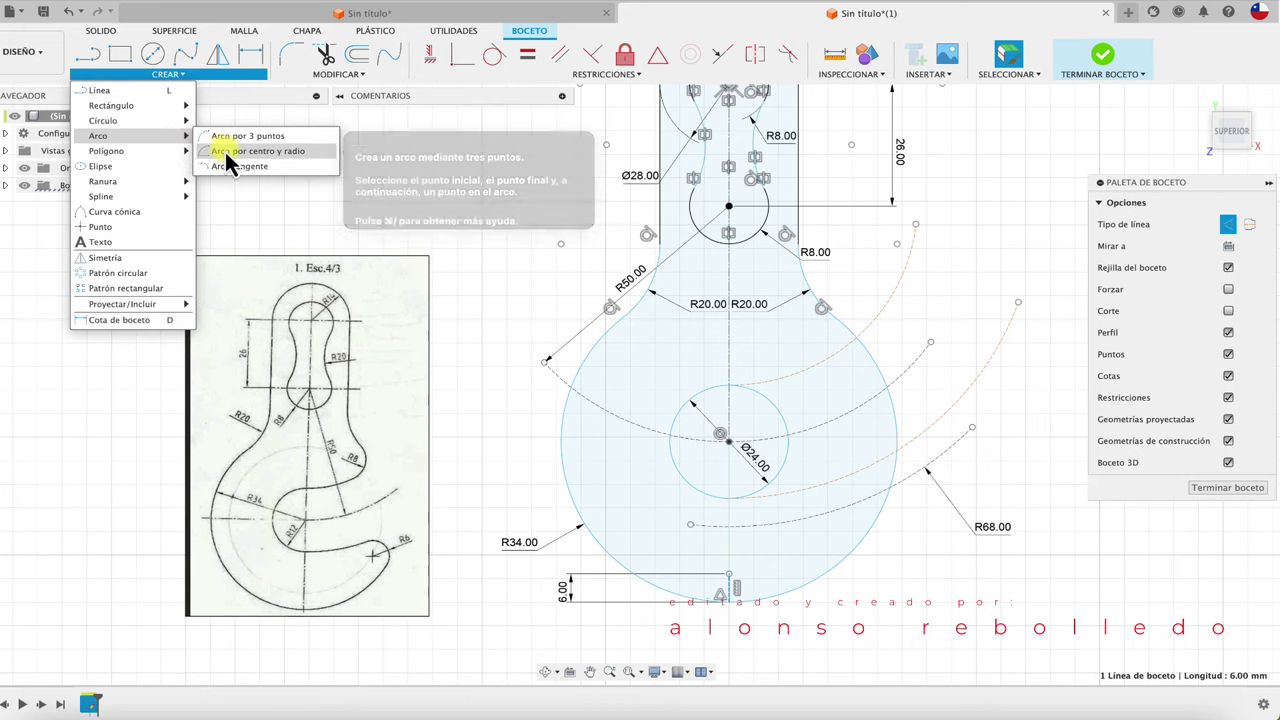
{"action": "left_click", "coordinate": [228, 160]}
{"action": "left_click", "coordinate": [729, 207]}
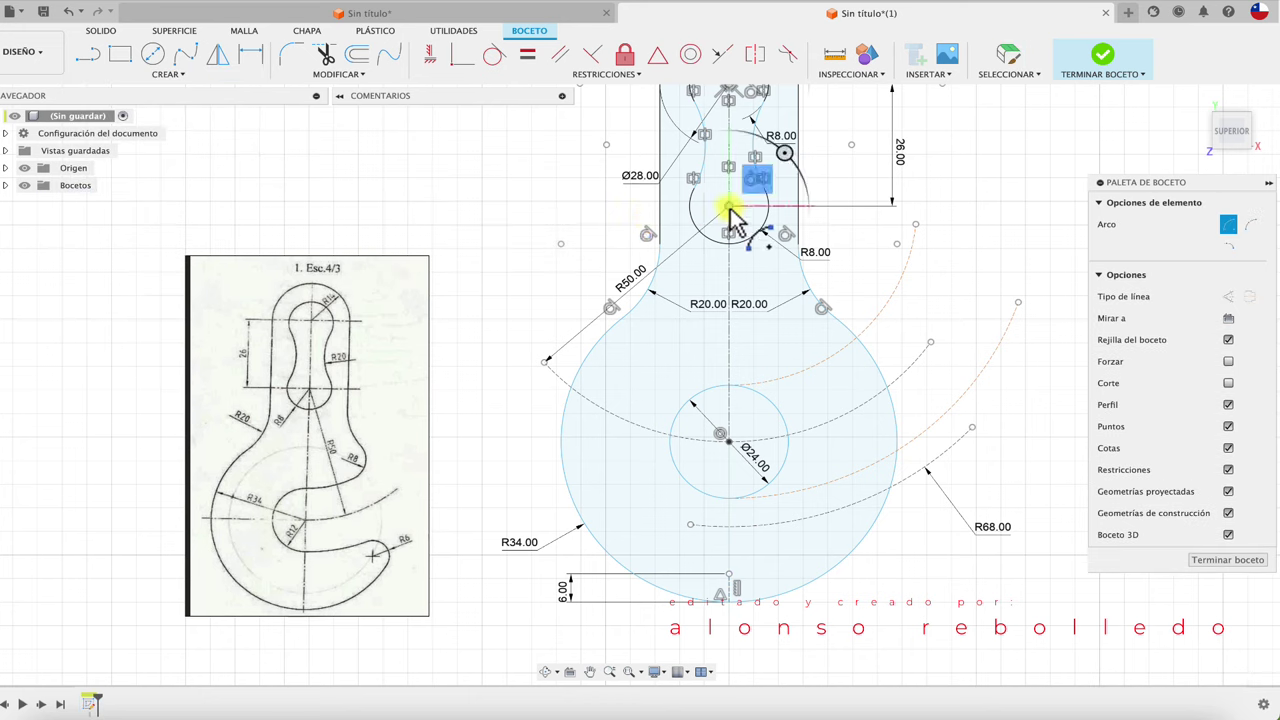
{"action": "left_click", "coordinate": [729, 576]}
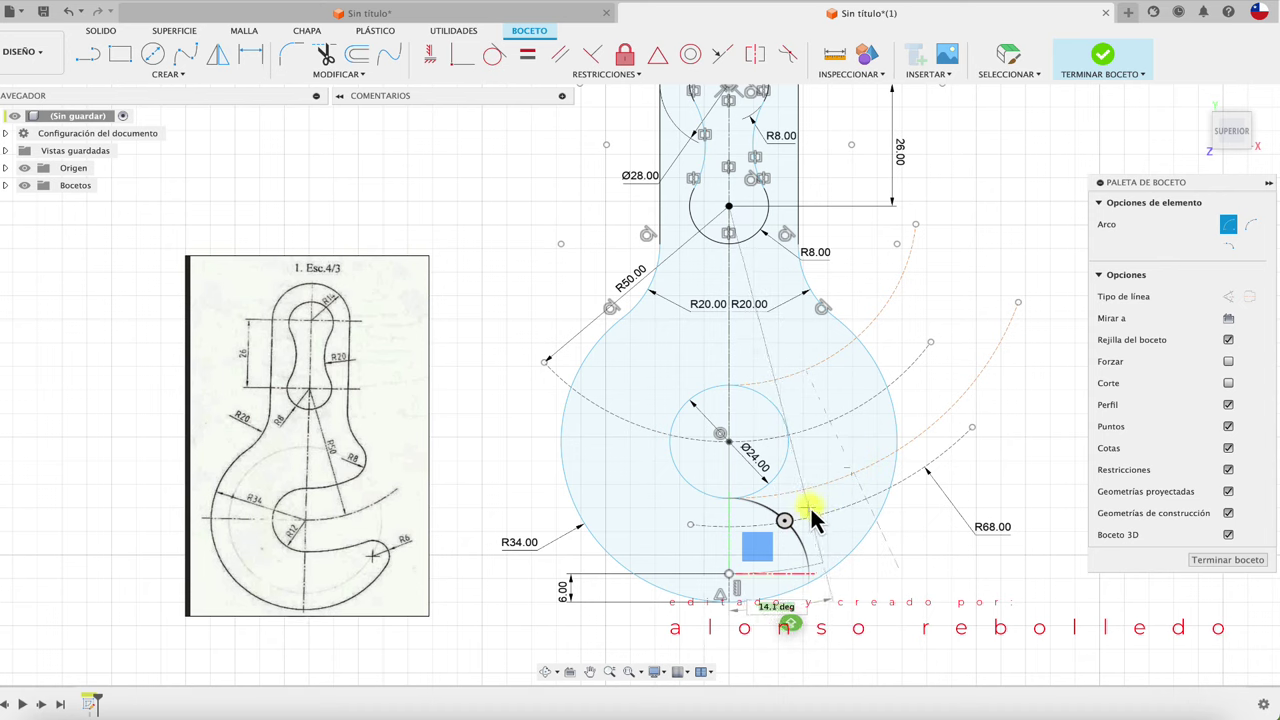
{"action": "key", "text": "Escape"}
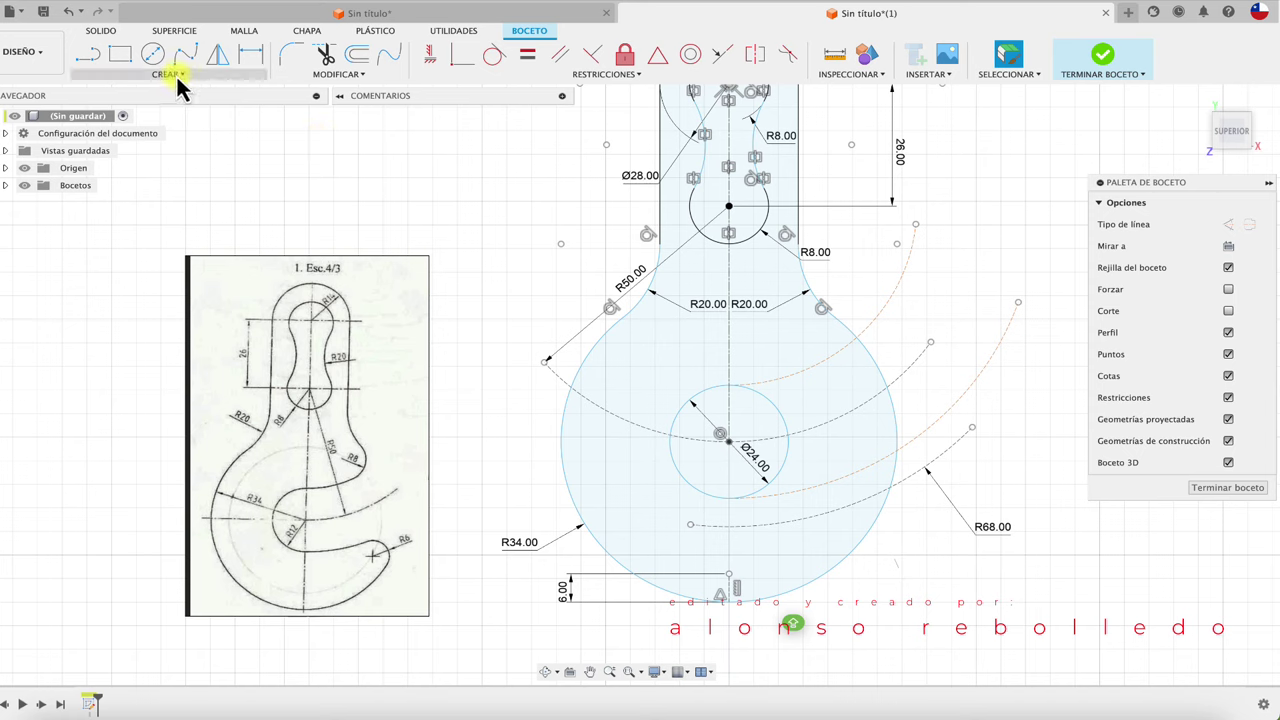
{"action": "left_click", "coordinate": [168, 74]}
{"action": "mouse_move", "coordinate": [130, 135]}
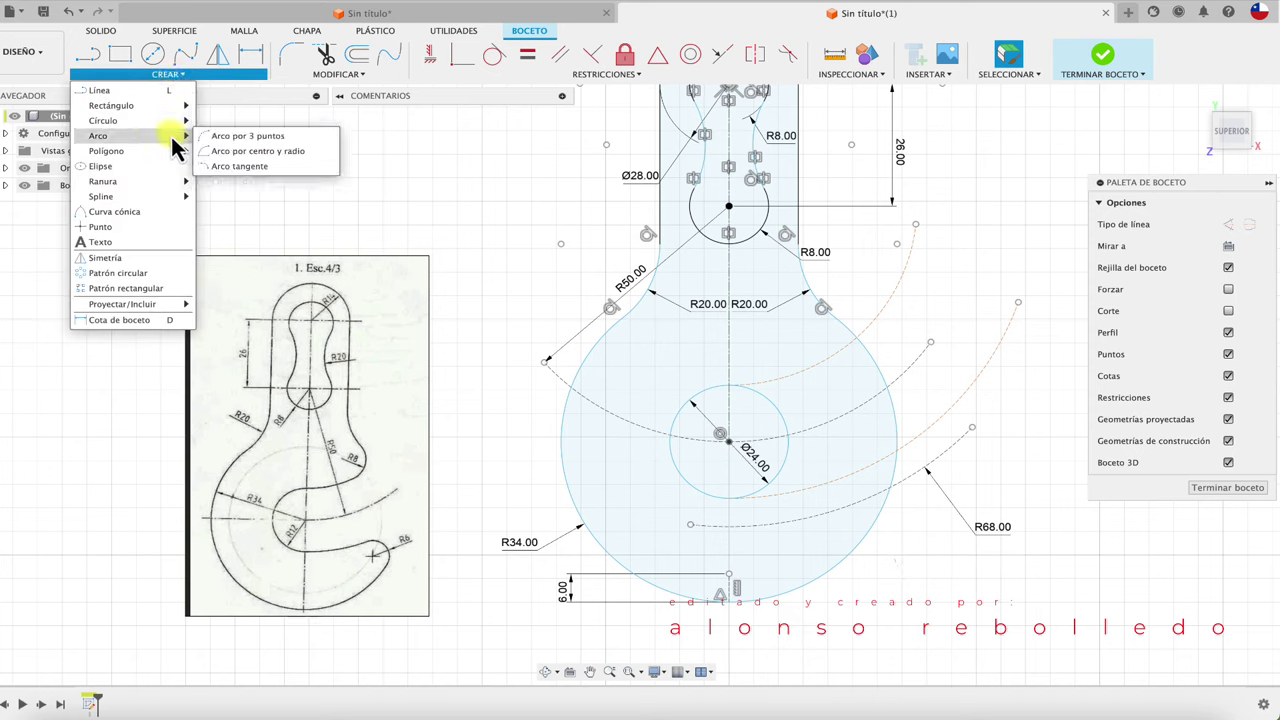
{"action": "left_click", "coordinate": [222, 152]}
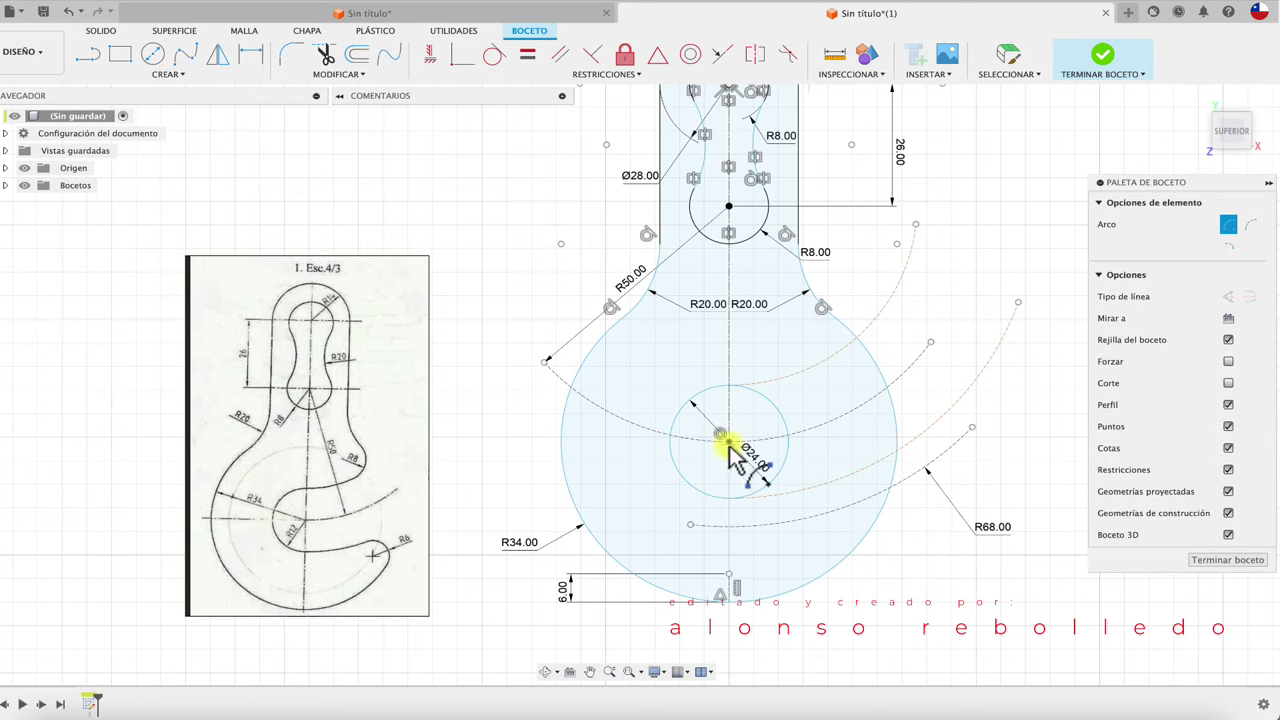
{"action": "left_click", "coordinate": [728, 578]}
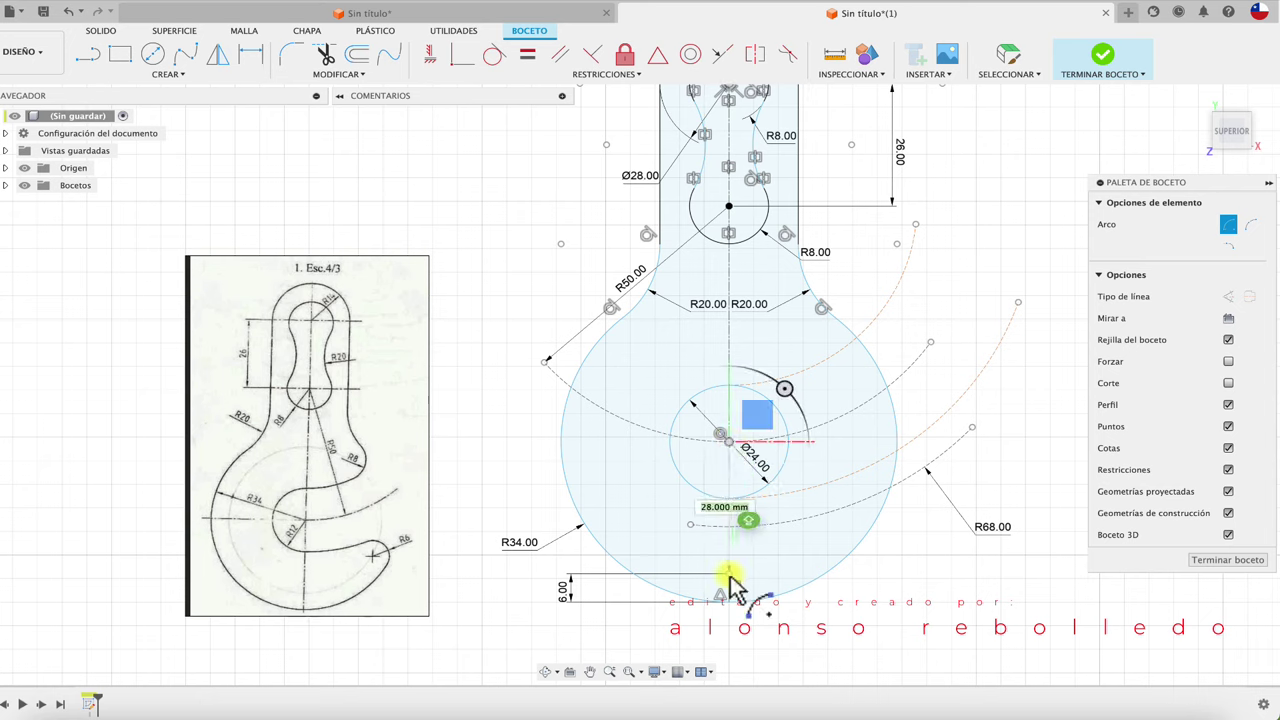
{"action": "left_click", "coordinate": [728, 497]}
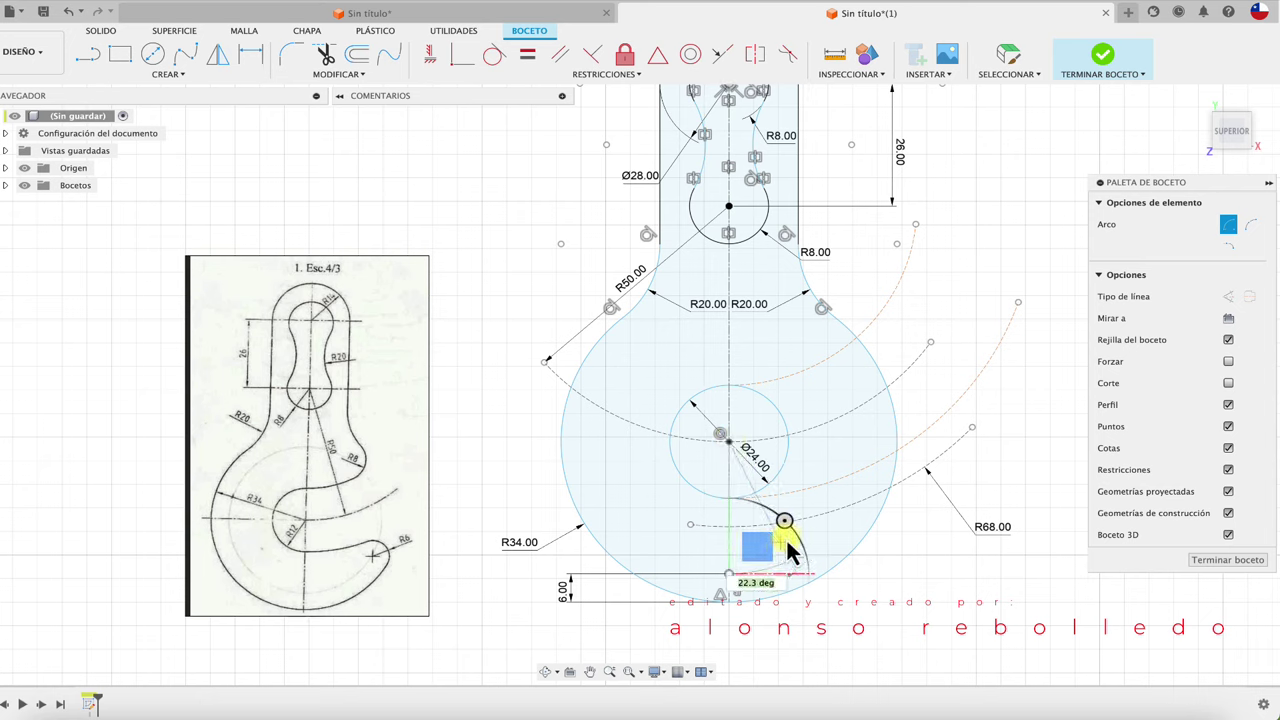
{"action": "left_click", "coordinate": [843, 520]}
{"action": "left_click", "coordinate": [835, 524]}
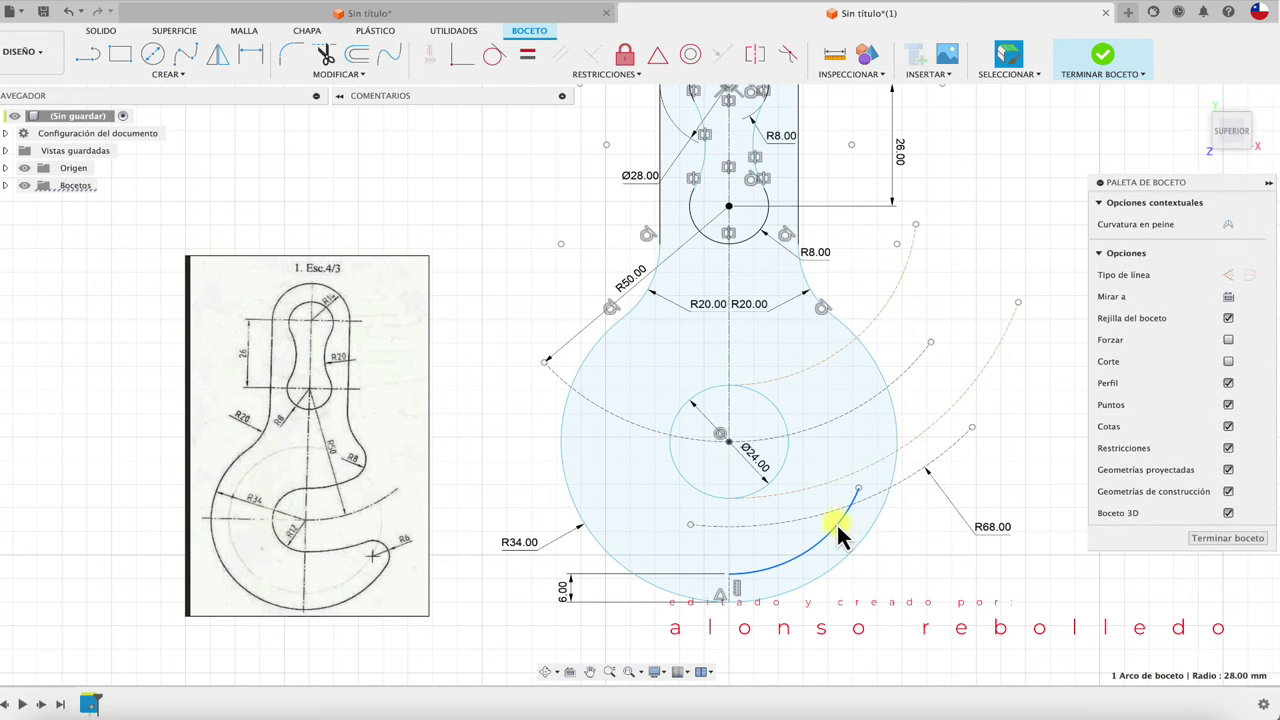
{"action": "left_click", "coordinate": [1230, 277]}
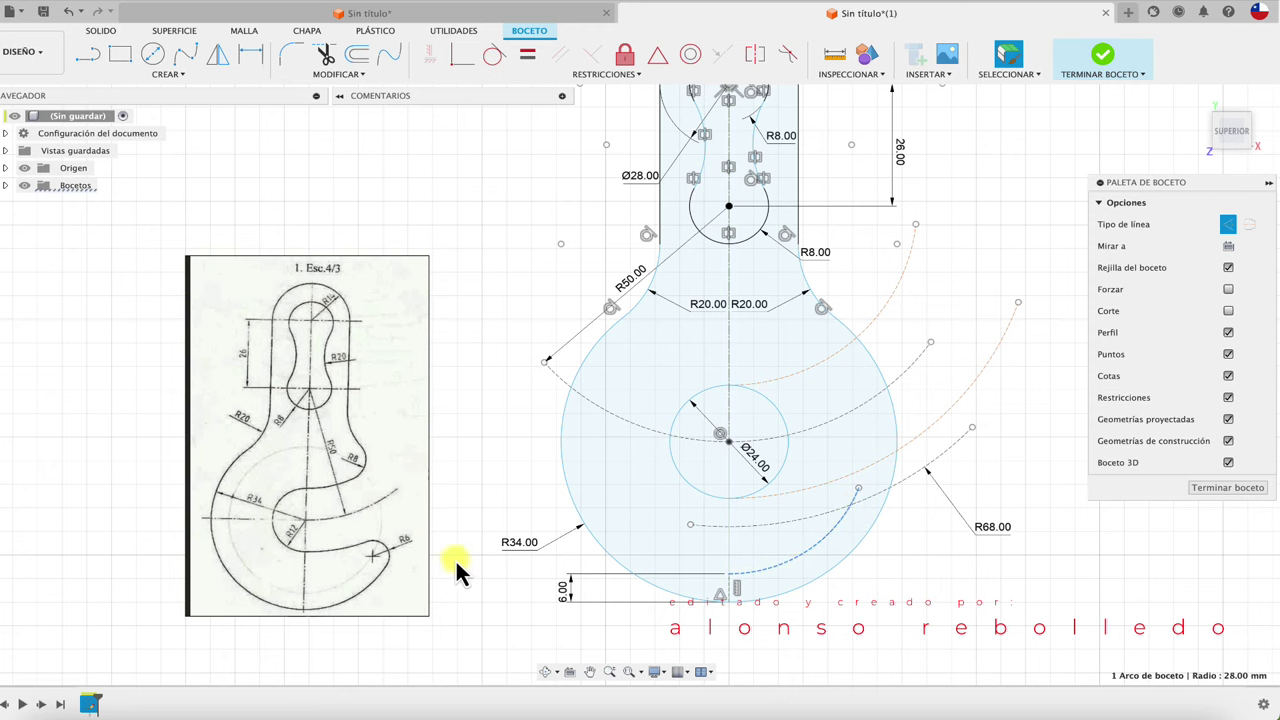
Draw a circle about 12.2 mm in diameter centred at the inner arc's end.
{"action": "left_click", "coordinate": [152, 55]}
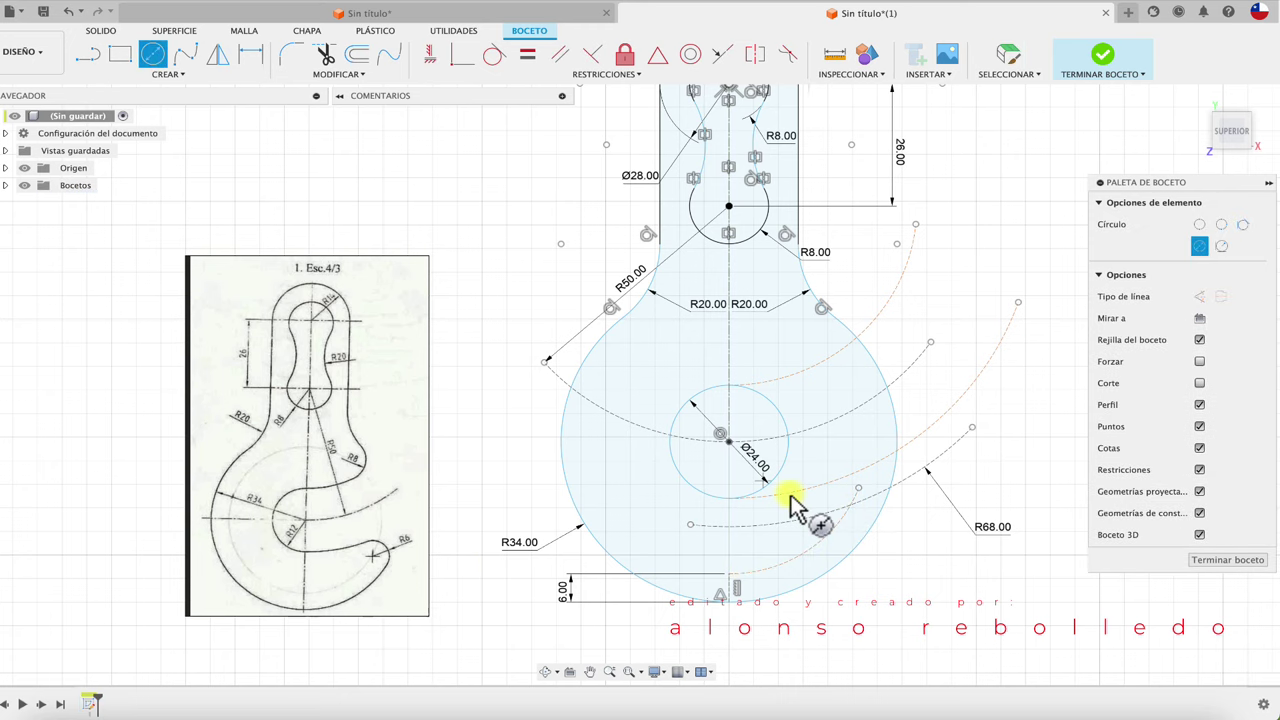
{"action": "left_click", "coordinate": [850, 506]}
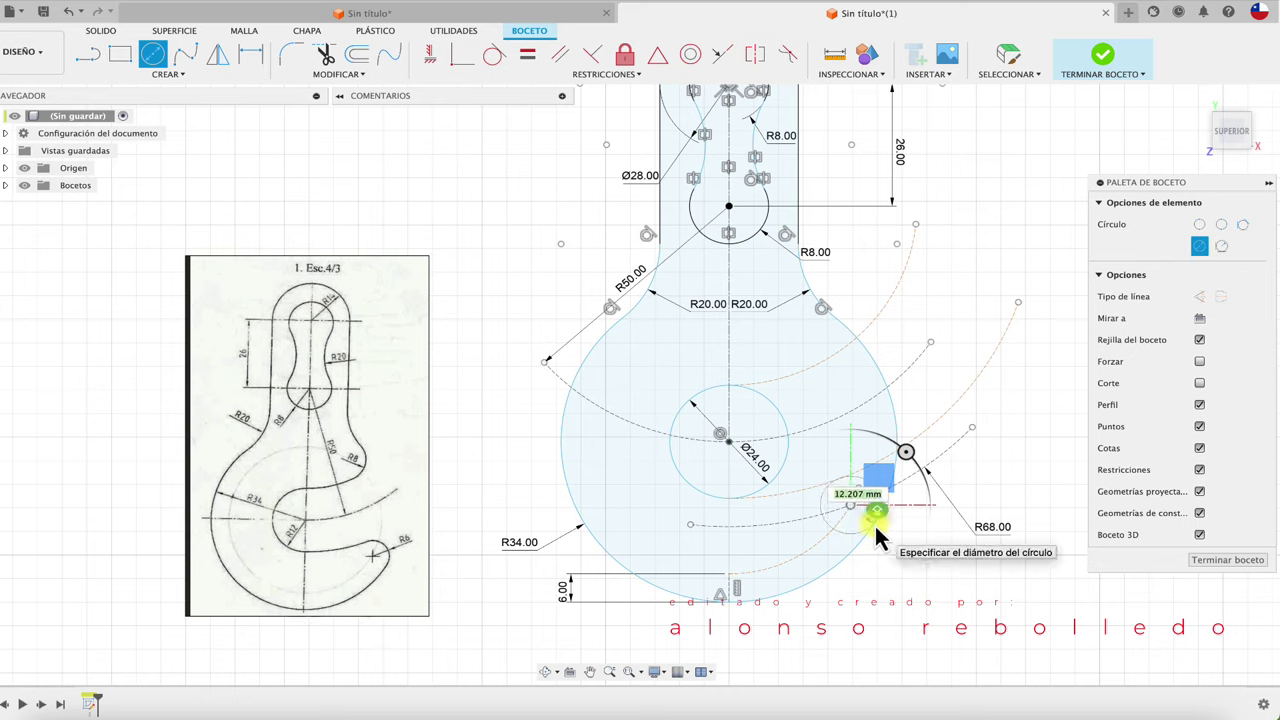
{"action": "left_click", "coordinate": [874, 523]}
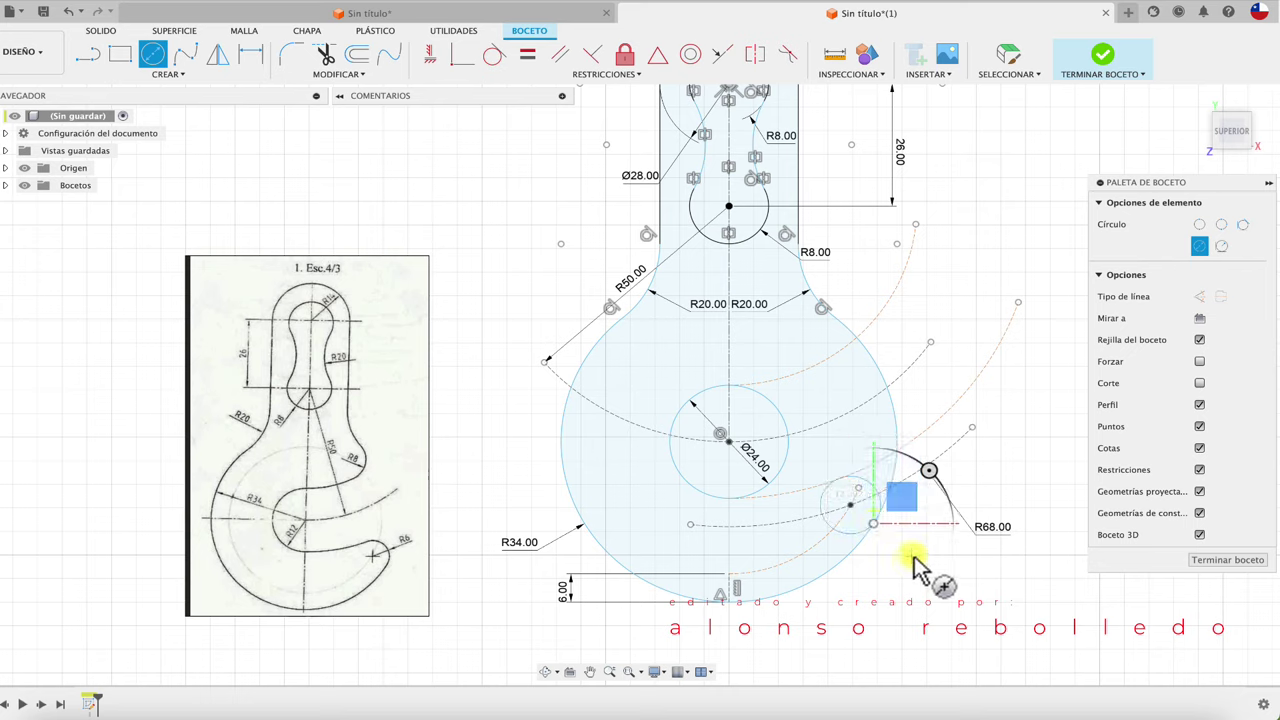
{"action": "key", "text": "Escape"}
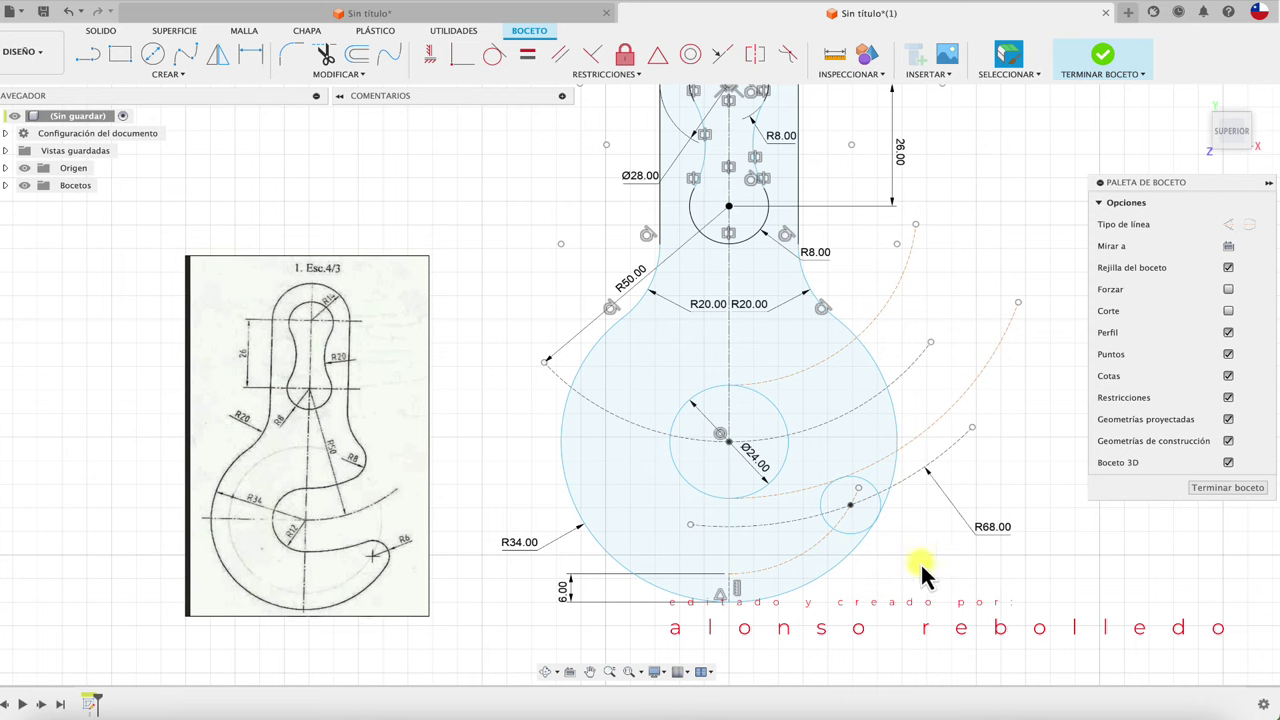
Trim the surplus dashed arc pieces and the R68 arc near the tip circle.
{"action": "key", "text": "t"}
{"action": "left_click", "coordinate": [876, 468]}
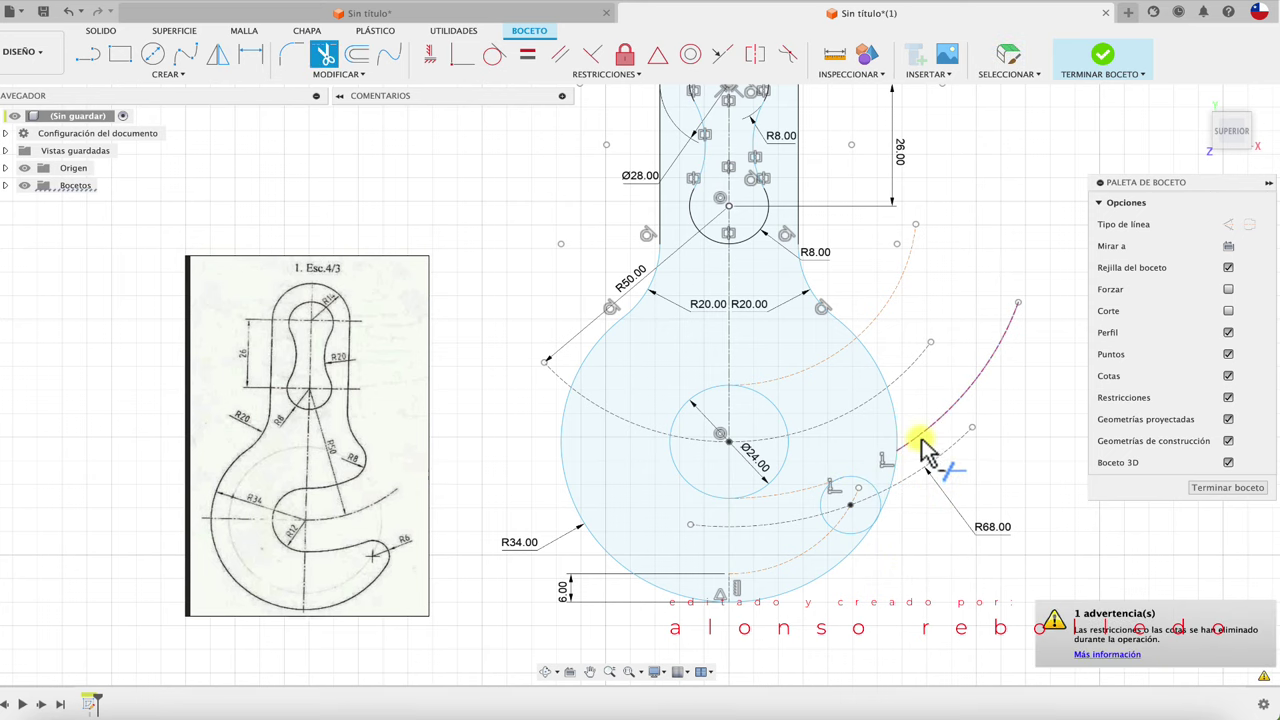
{"action": "left_click", "coordinate": [889, 503]}
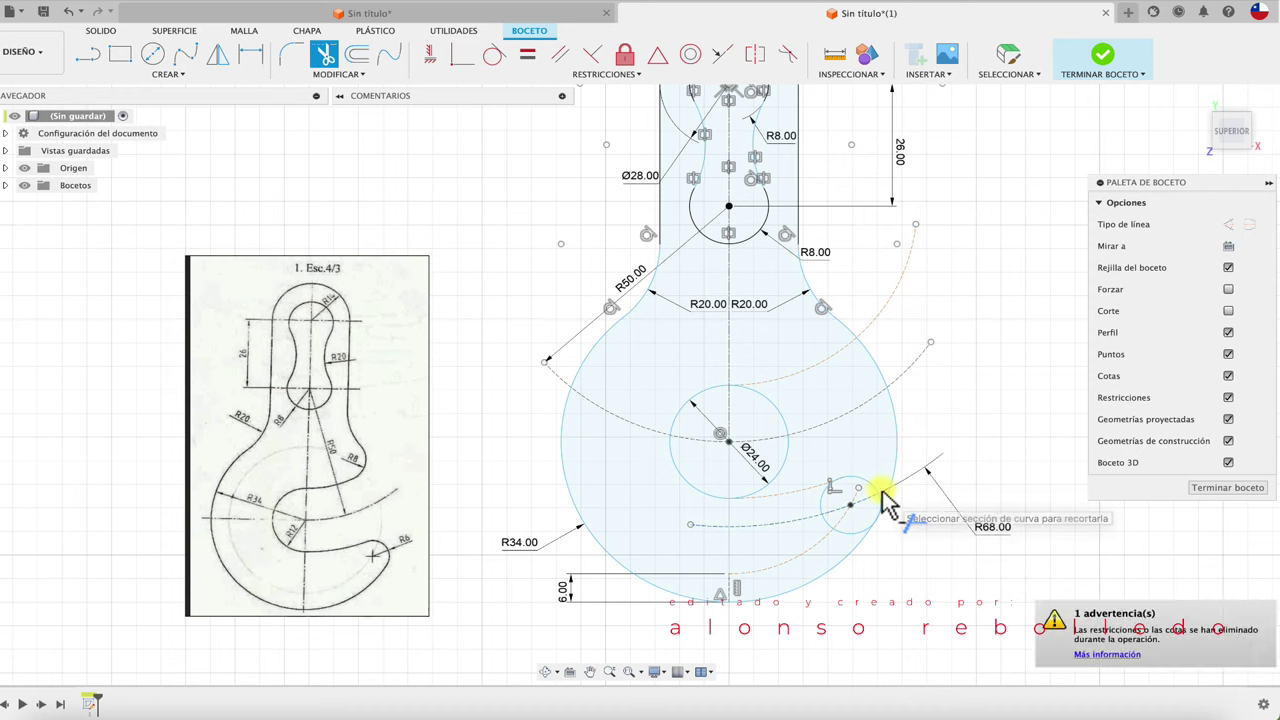
{"action": "left_click", "coordinate": [785, 530]}
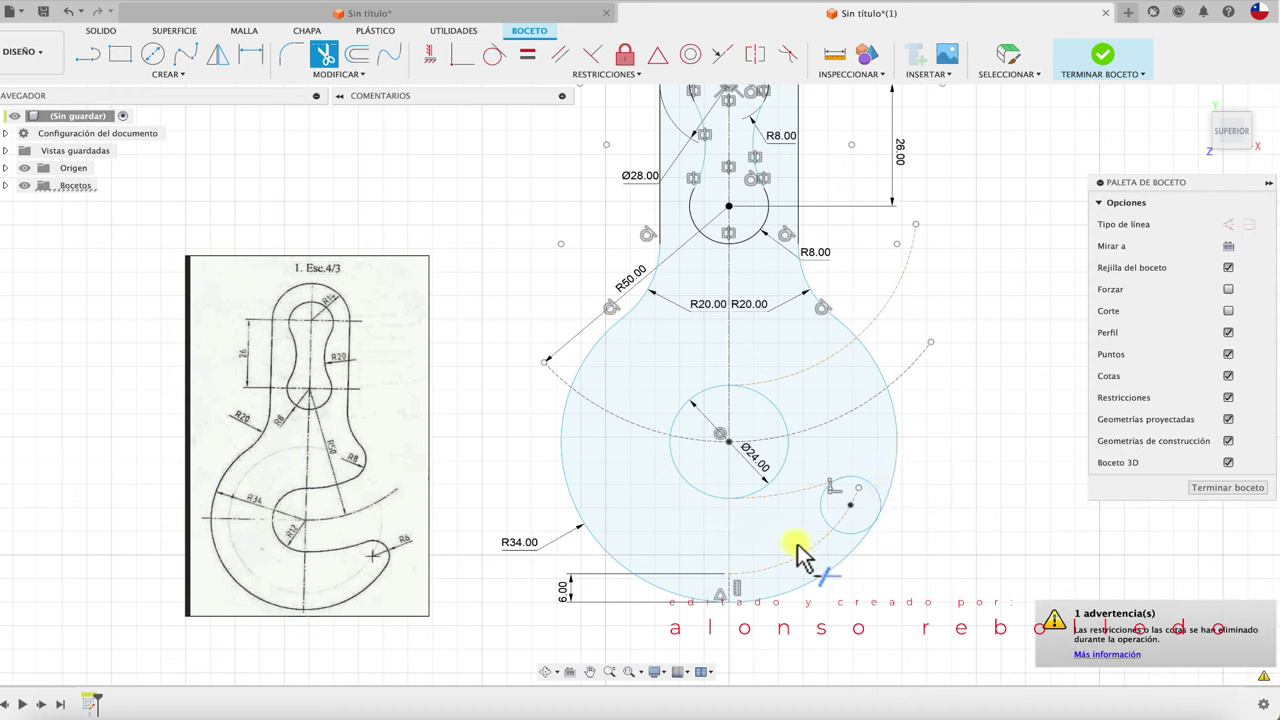
{"action": "key", "text": "Escape"}
Turn the small inner arc near the tip from construction into solid geometry.
{"action": "left_click", "coordinate": [798, 489]}
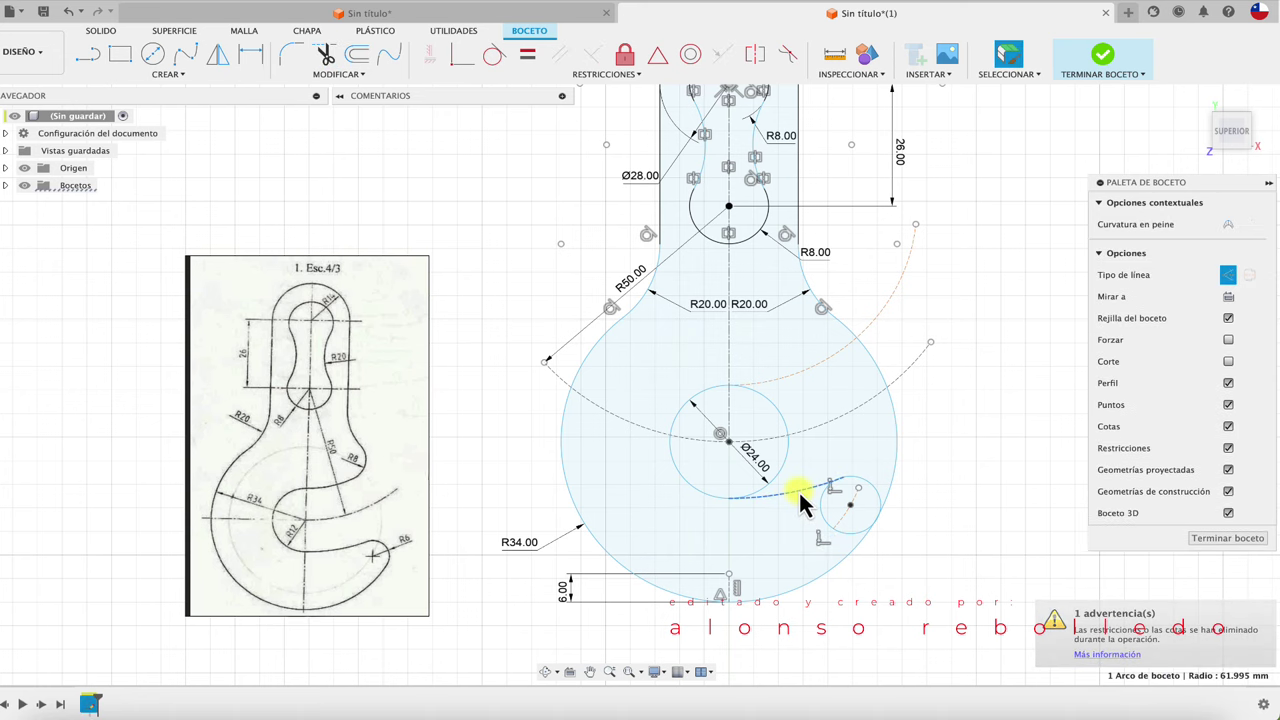
{"action": "left_click", "coordinate": [1228, 274]}
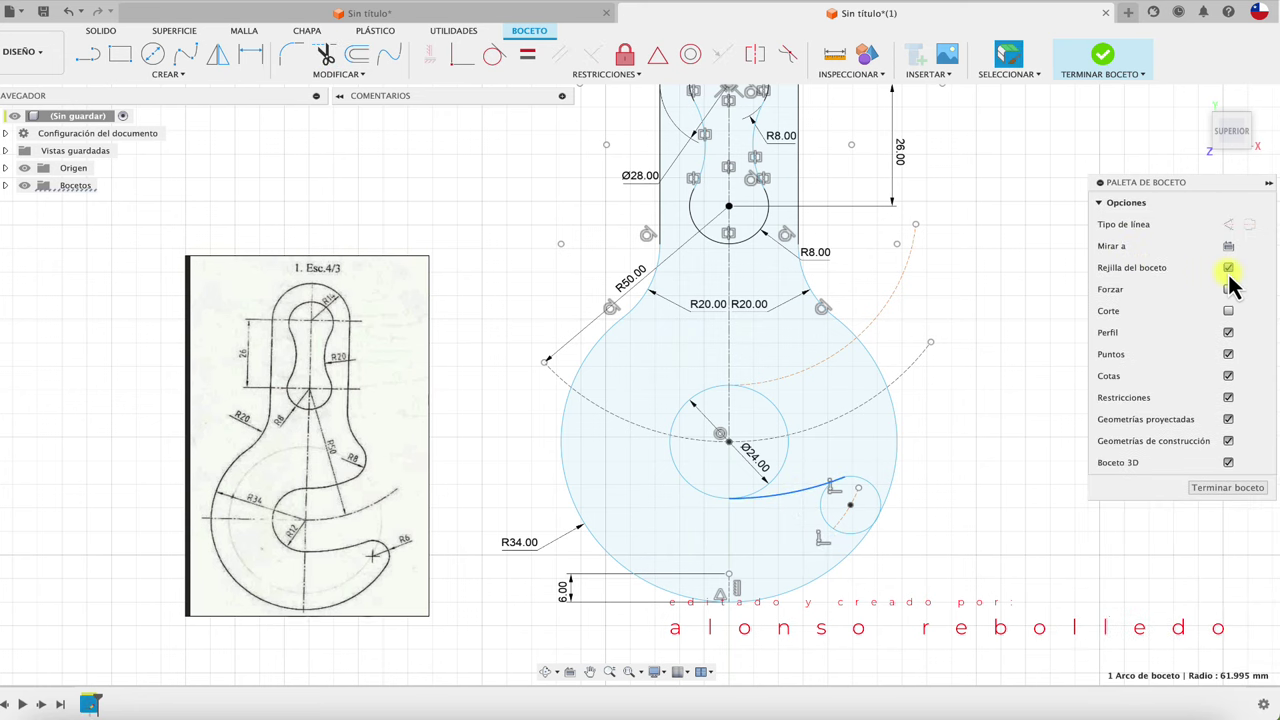
{"action": "left_click", "coordinate": [854, 535]}
{"action": "key", "text": "Escape"}
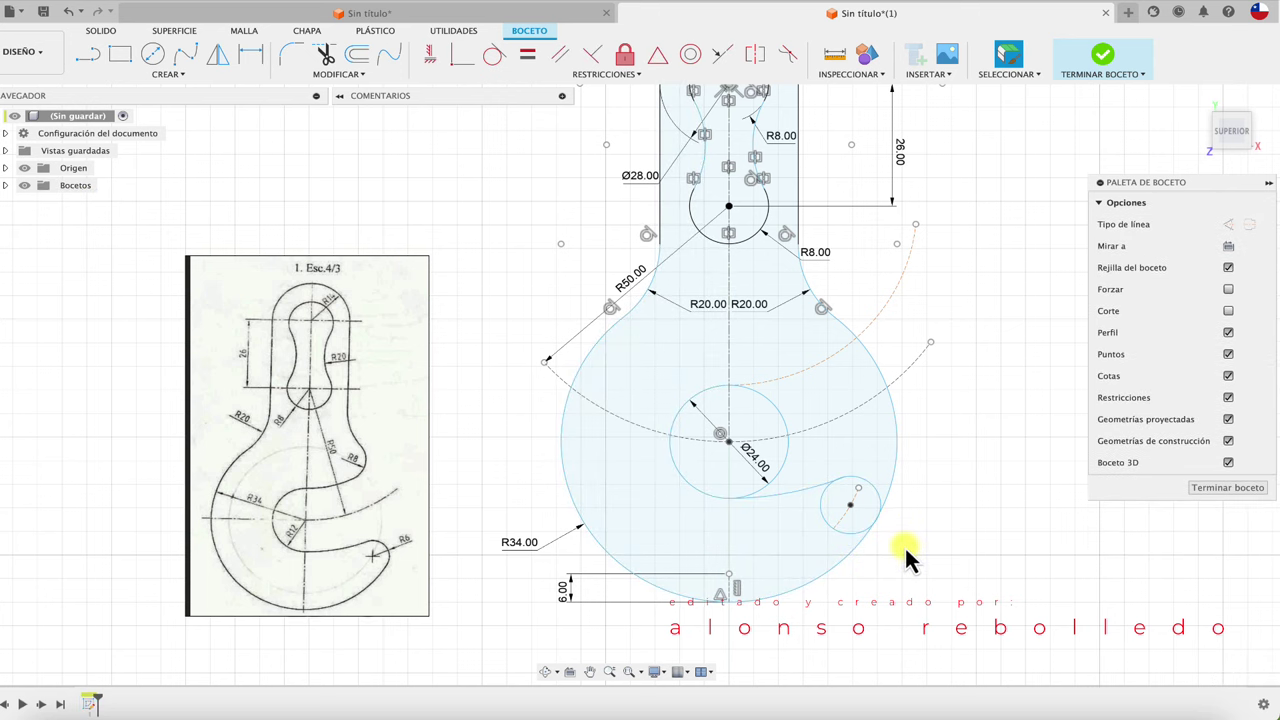
Trim the tip circle's inner half and the leftover arc segments toward the shank.
{"action": "key", "text": "t"}
{"action": "left_click", "coordinate": [836, 530]}
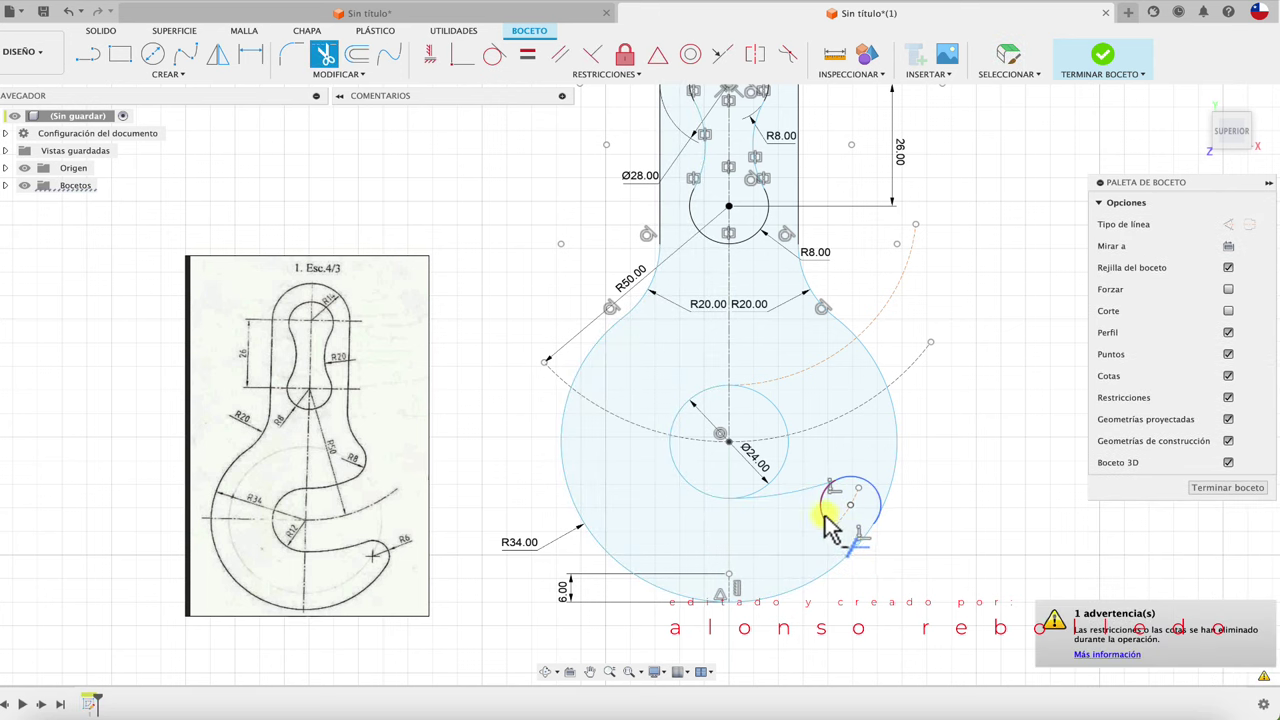
{"action": "left_click", "coordinate": [826, 520]}
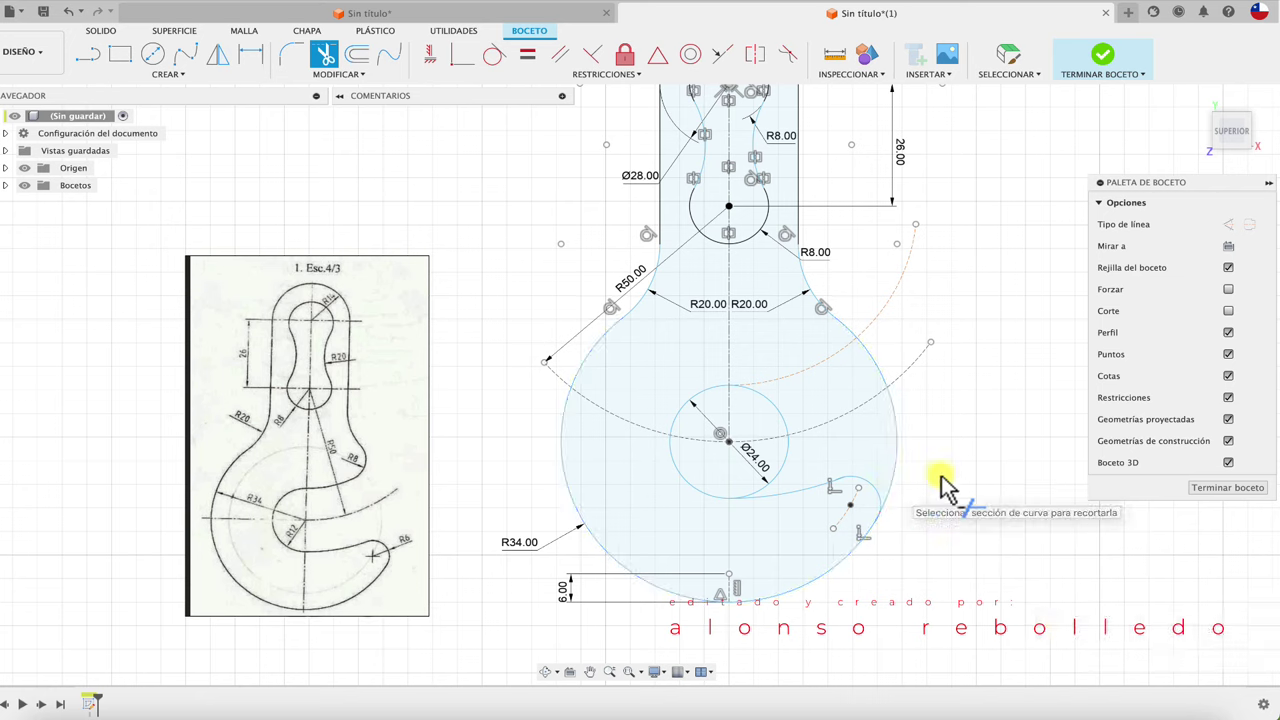
{"action": "left_click", "coordinate": [909, 383]}
{"action": "left_click", "coordinate": [822, 368]}
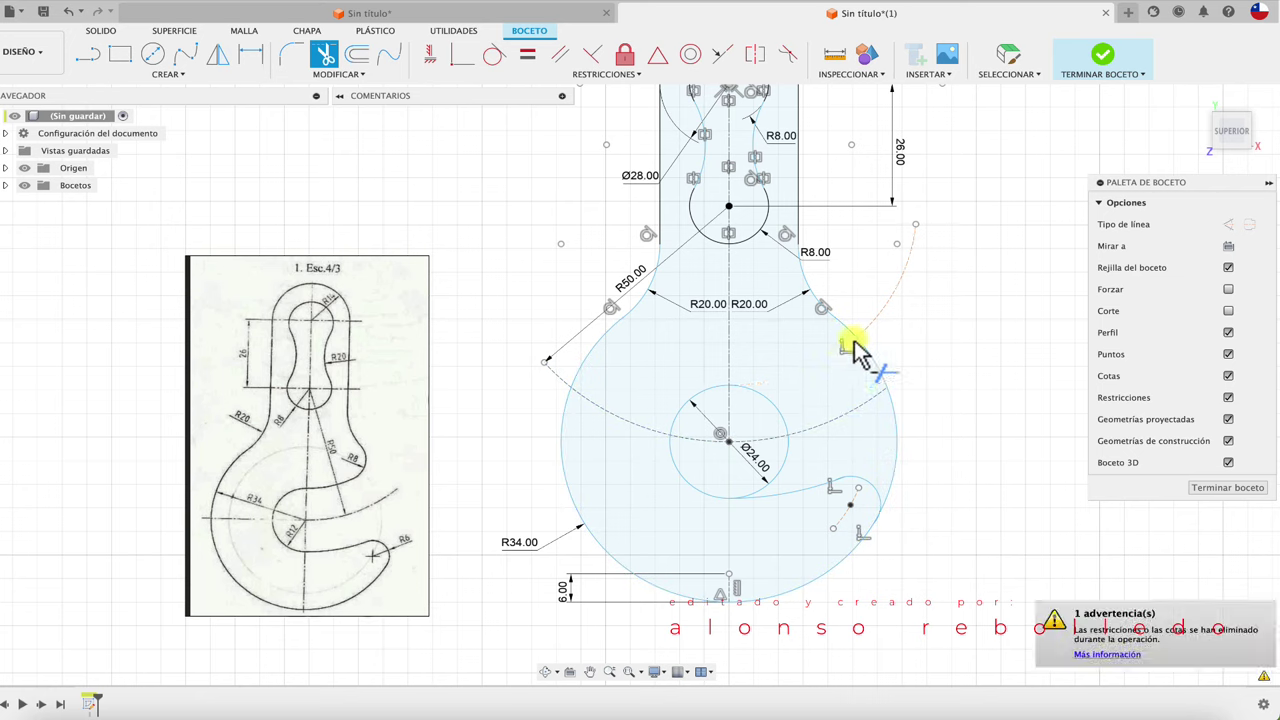
{"action": "left_click", "coordinate": [872, 327]}
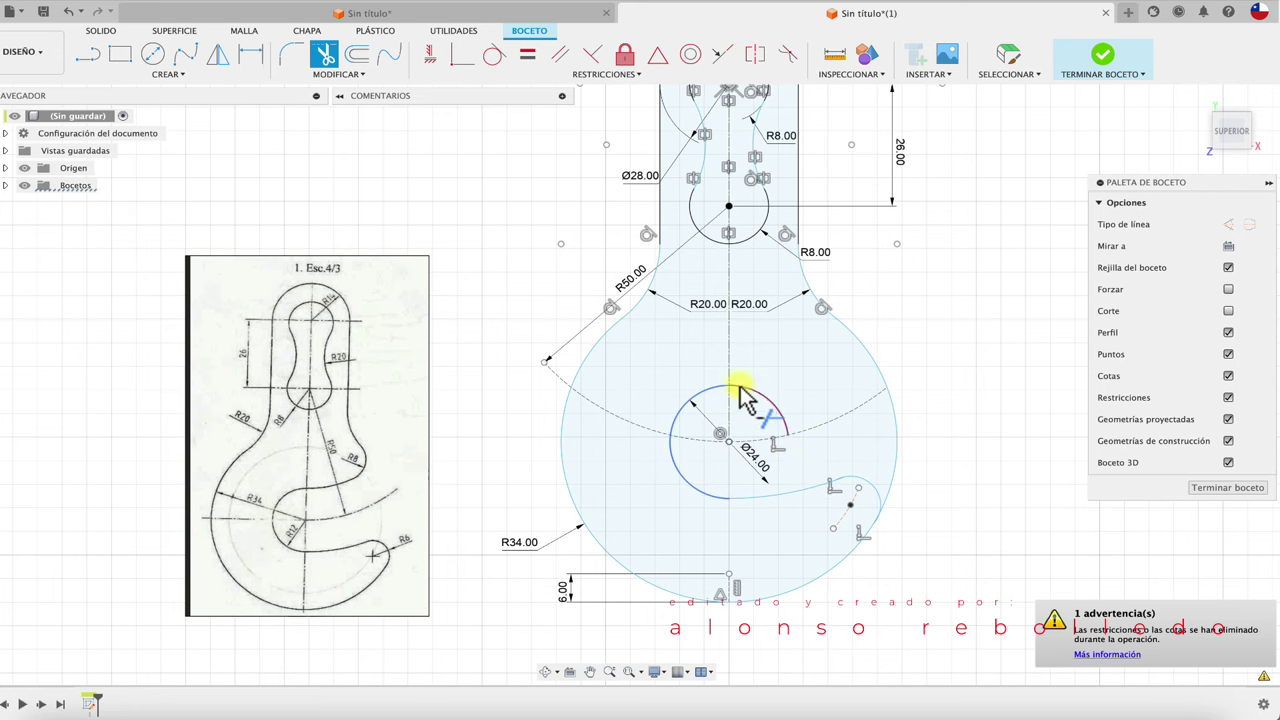
{"action": "scroll", "coordinate": [730, 380], "scroll_direction": "up", "scroll_amount": 2}
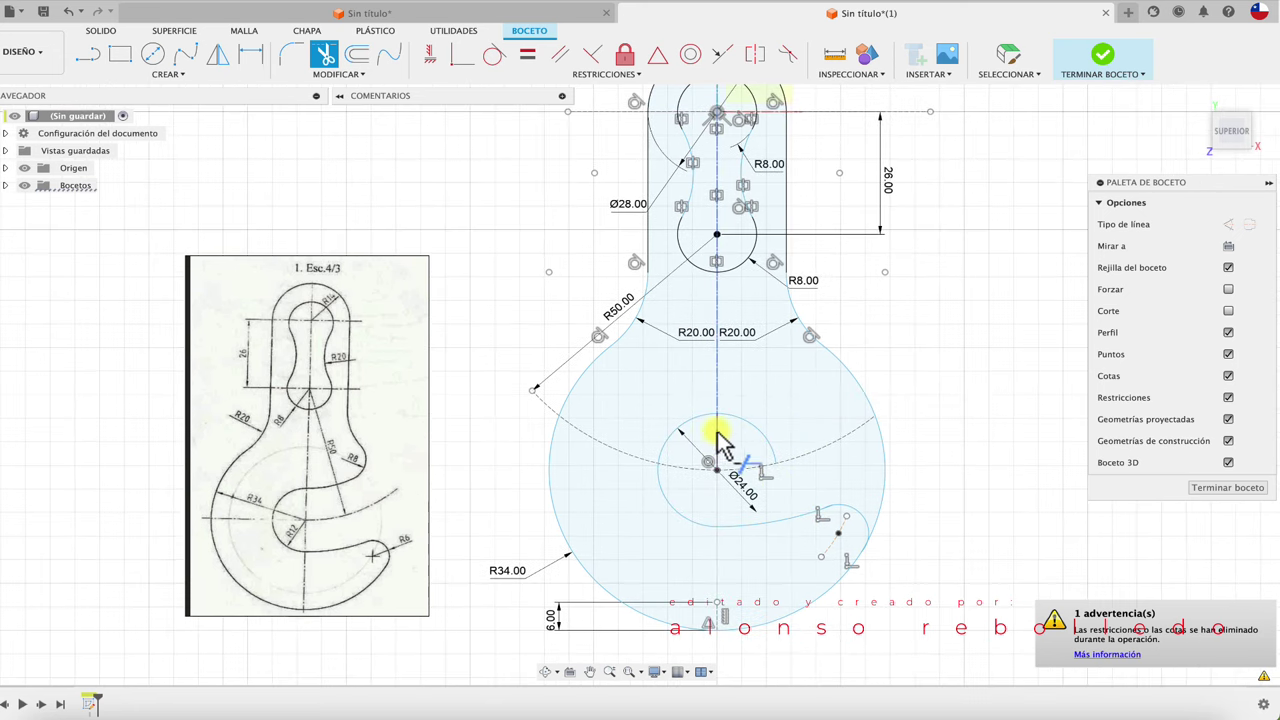
{"action": "scroll", "coordinate": [750, 425], "scroll_direction": "up", "scroll_amount": 2}
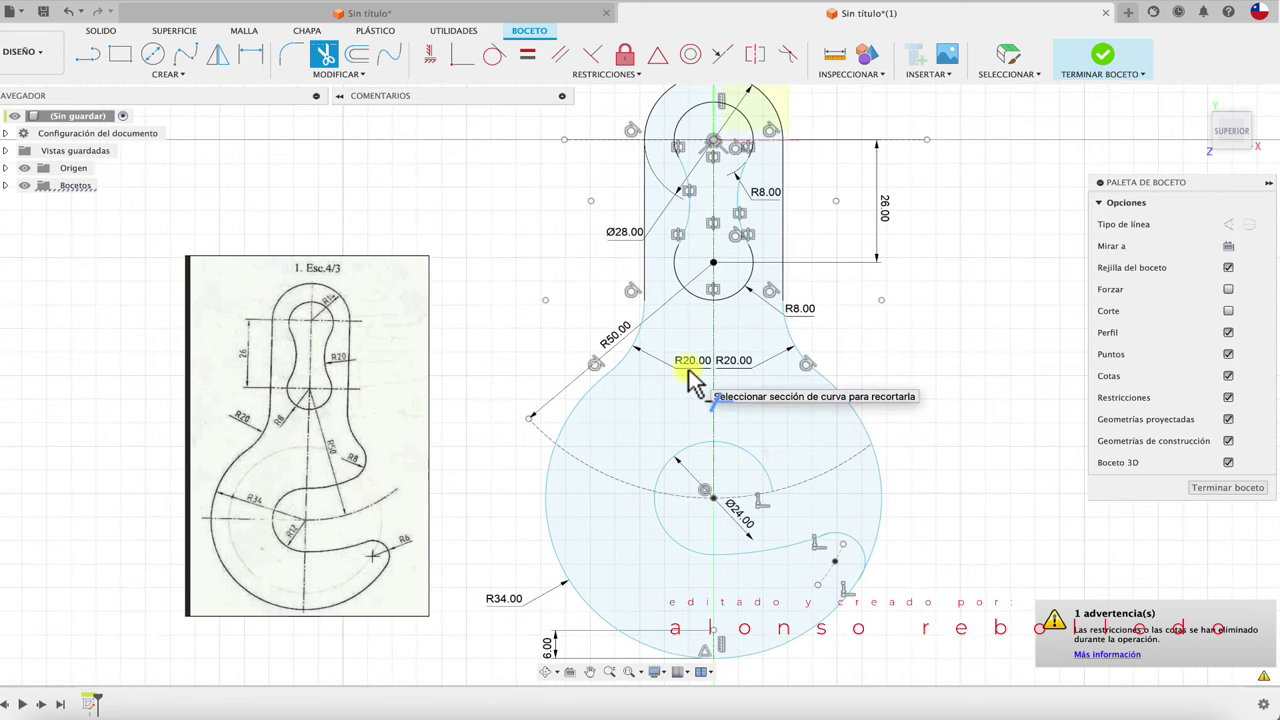
{"action": "scroll", "coordinate": [690, 385], "scroll_direction": "up", "scroll_amount": 1}
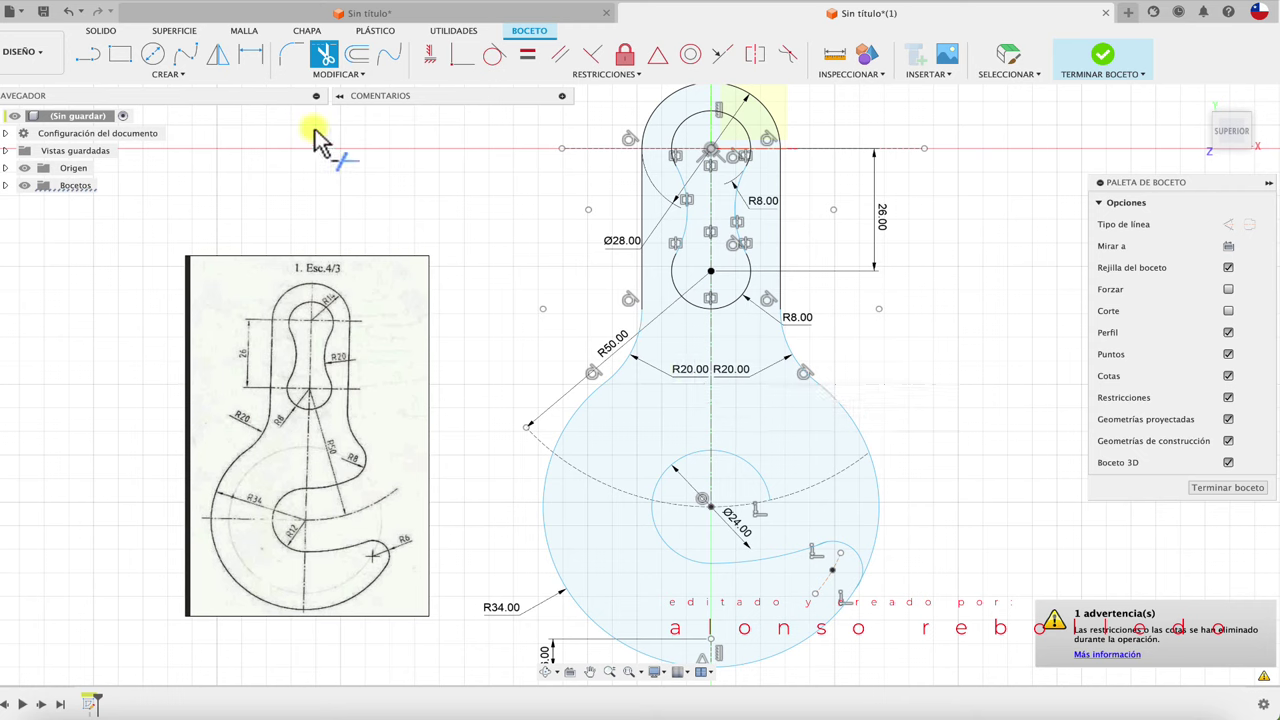
Draw a centre-point arc from the shank's lower circle centre along the hook's upper inner edge.
{"action": "left_click", "coordinate": [190, 74]}
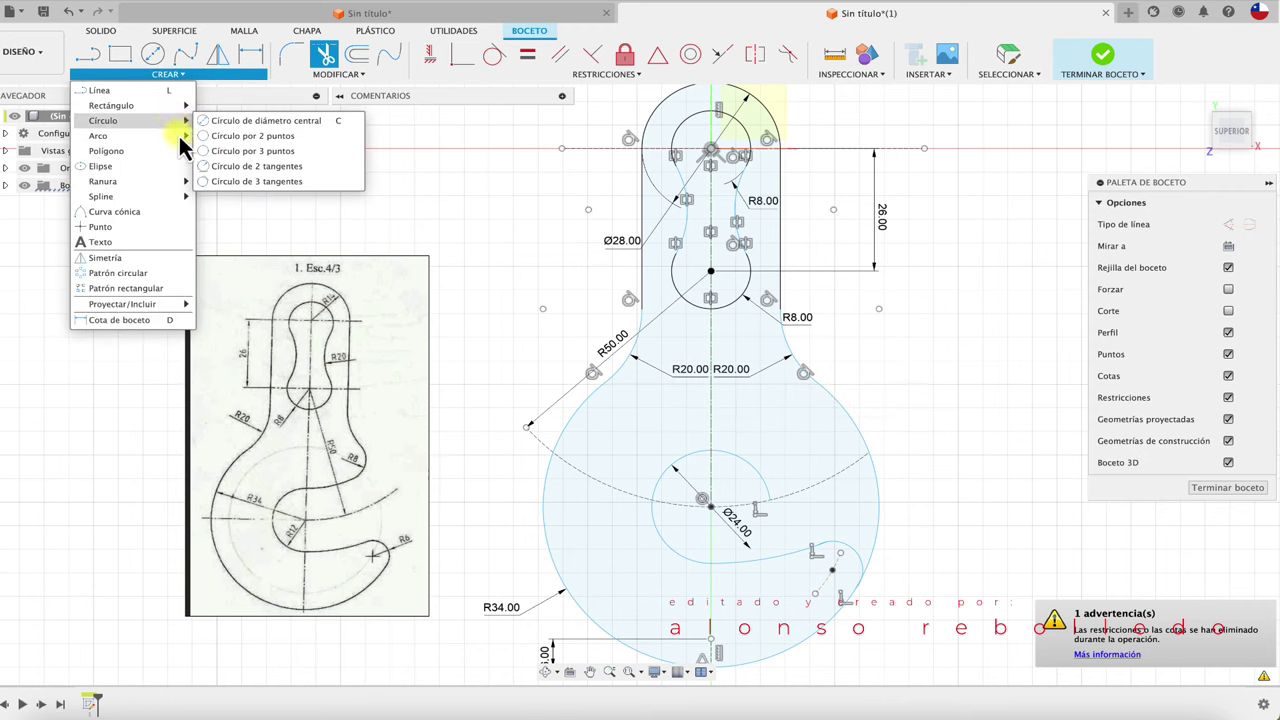
{"action": "mouse_move", "coordinate": [100, 135]}
{"action": "left_click", "coordinate": [222, 136]}
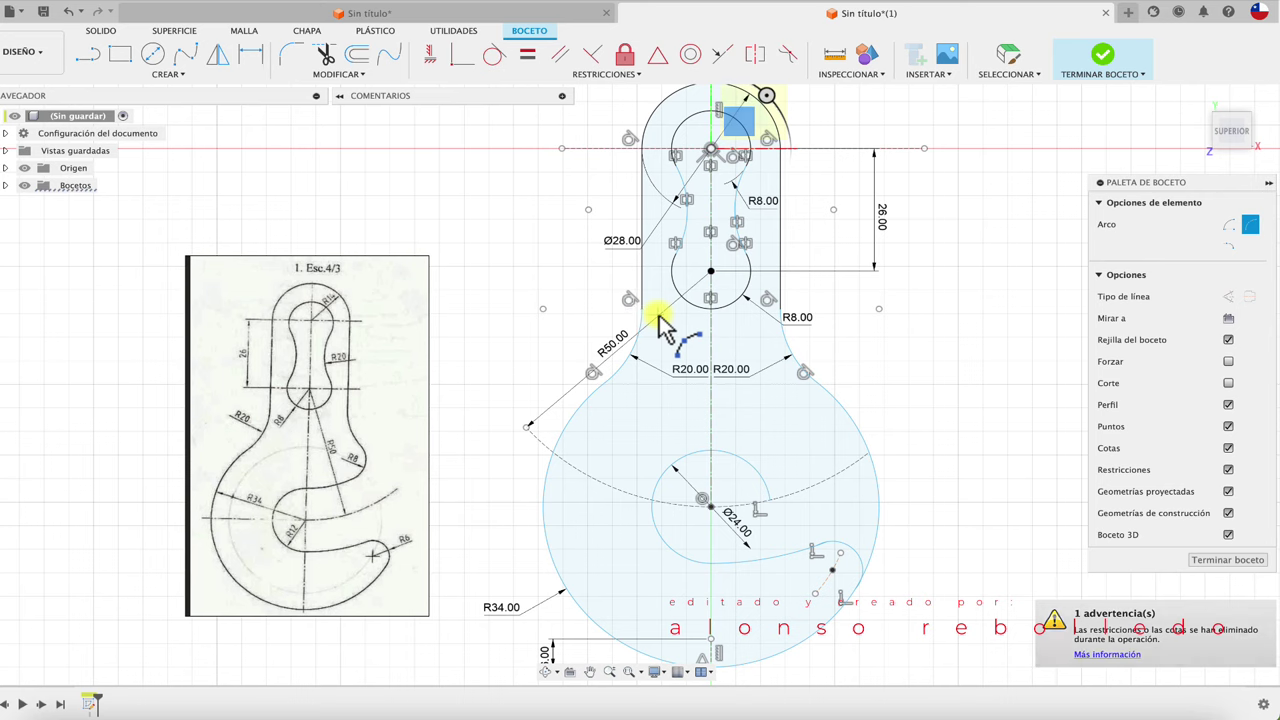
{"action": "left_click", "coordinate": [710, 271]}
{"action": "left_click", "coordinate": [712, 450]}
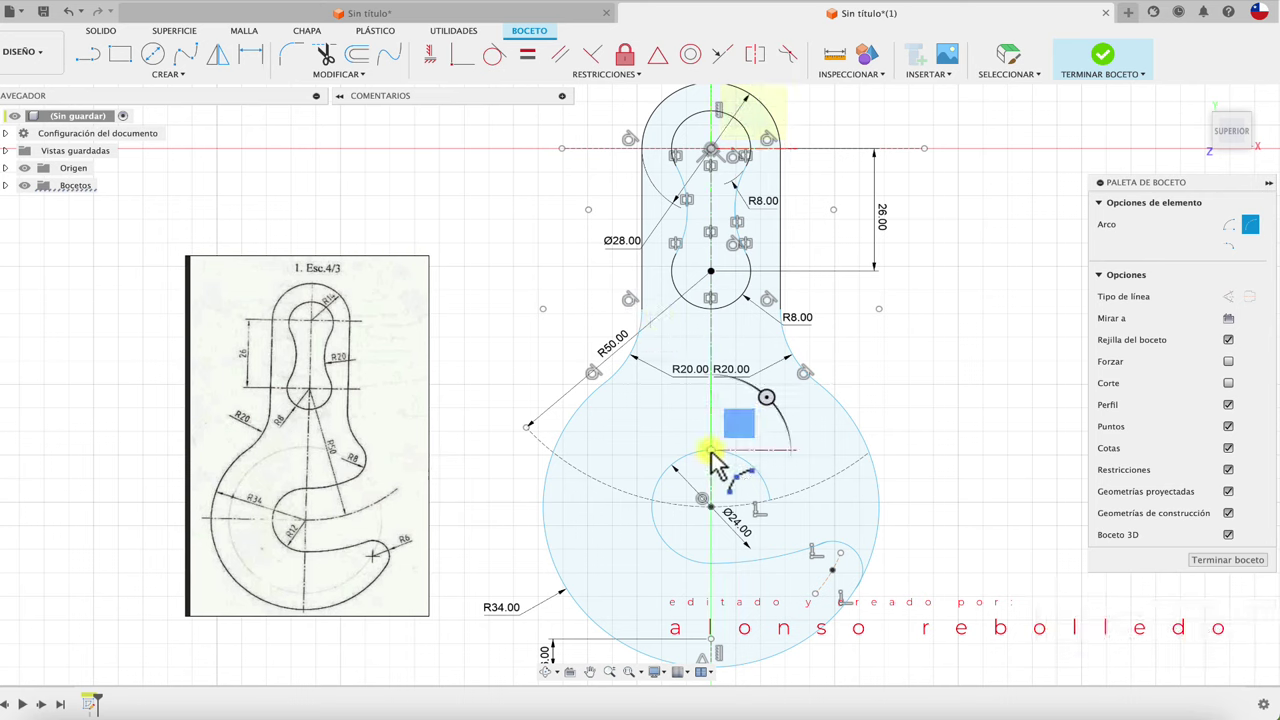
{"action": "key", "text": "Escape"}
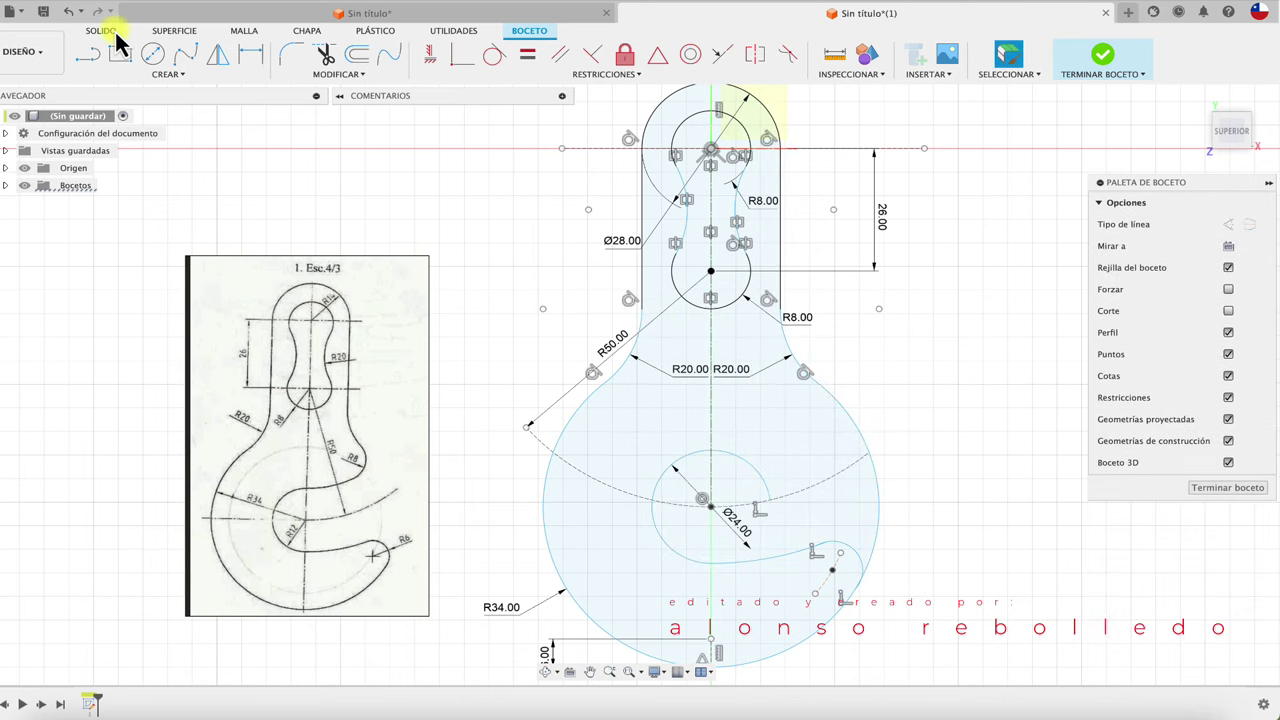
{"action": "left_click", "coordinate": [166, 77]}
{"action": "mouse_move", "coordinate": [110, 135]}
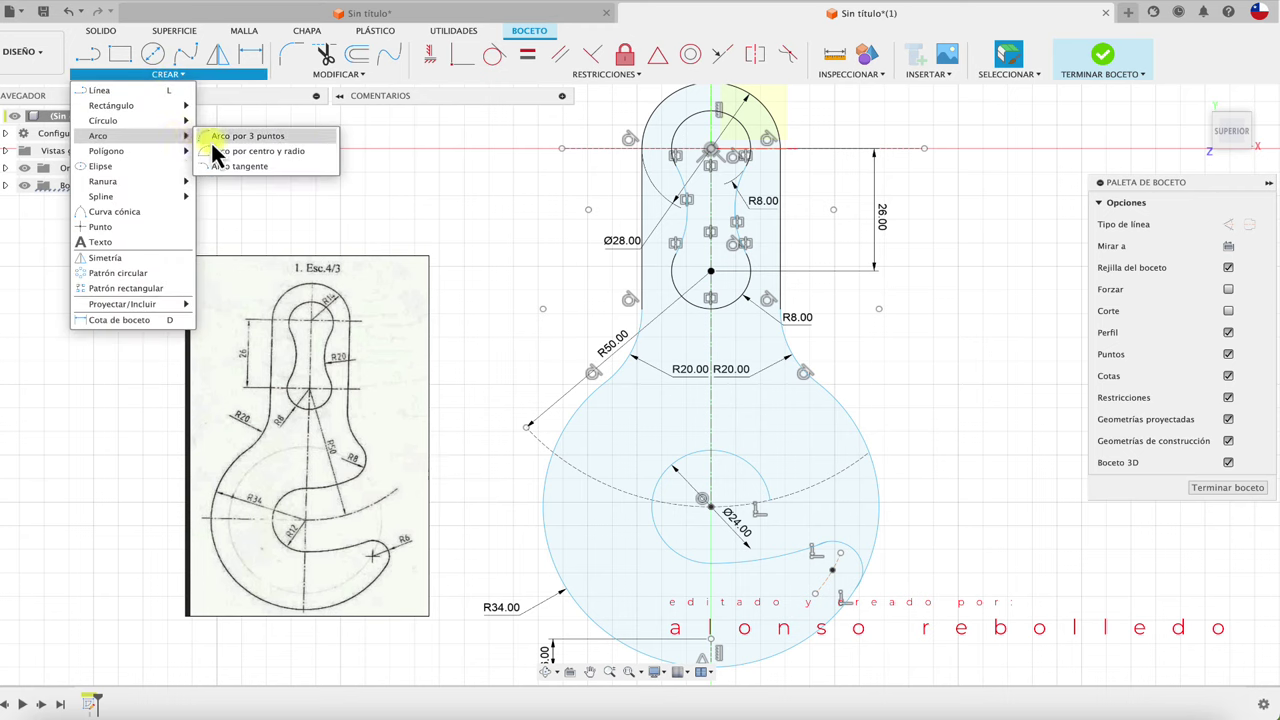
{"action": "left_click", "coordinate": [236, 152]}
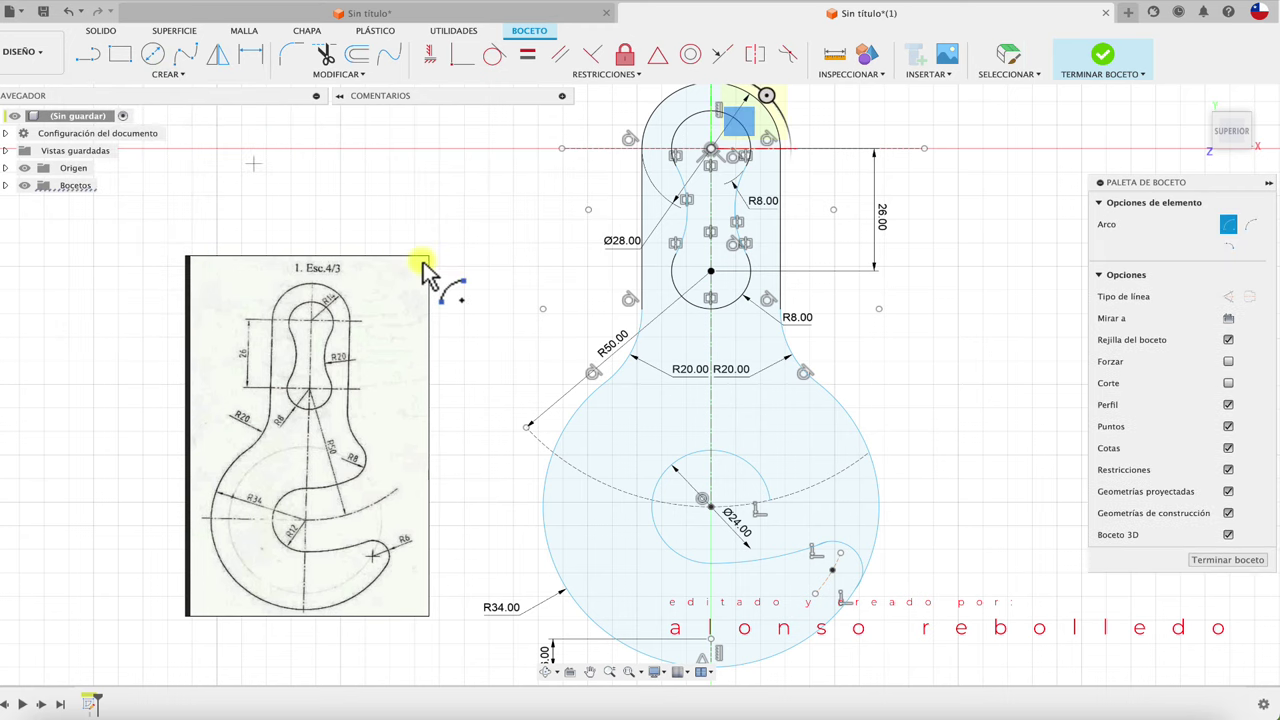
{"action": "left_click", "coordinate": [711, 271]}
{"action": "left_click", "coordinate": [711, 450]}
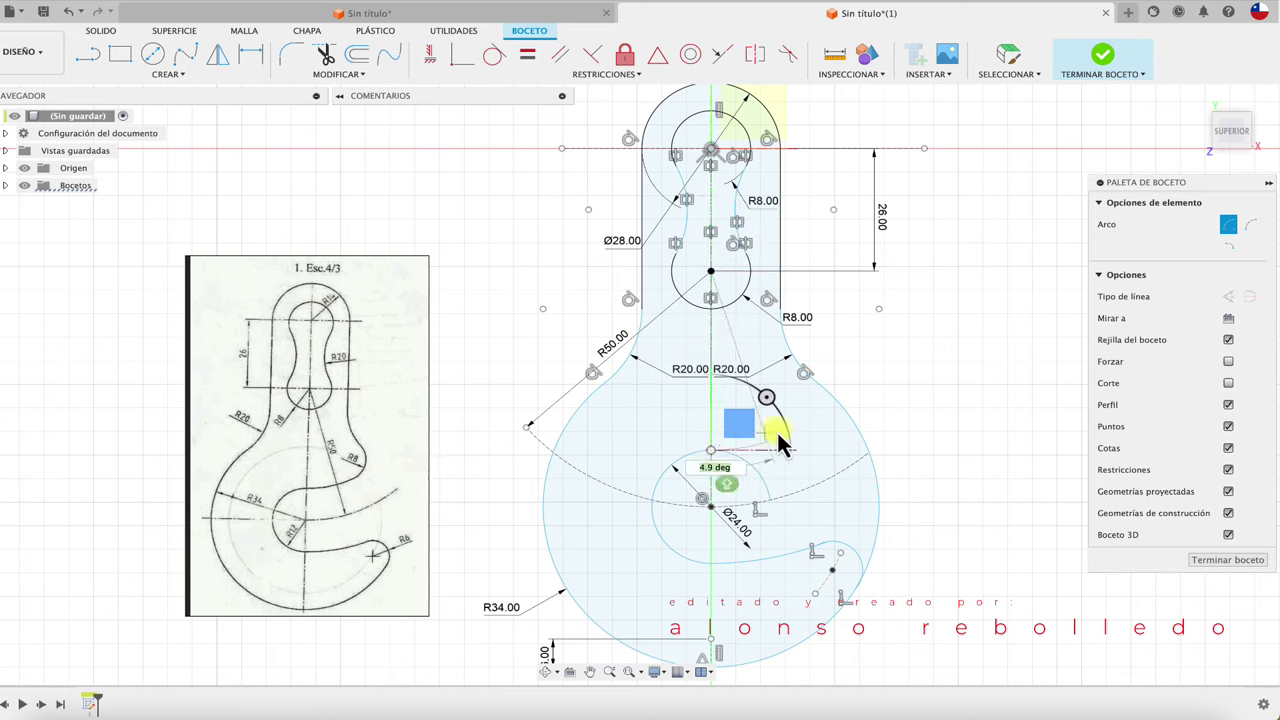
{"action": "left_click", "coordinate": [867, 362]}
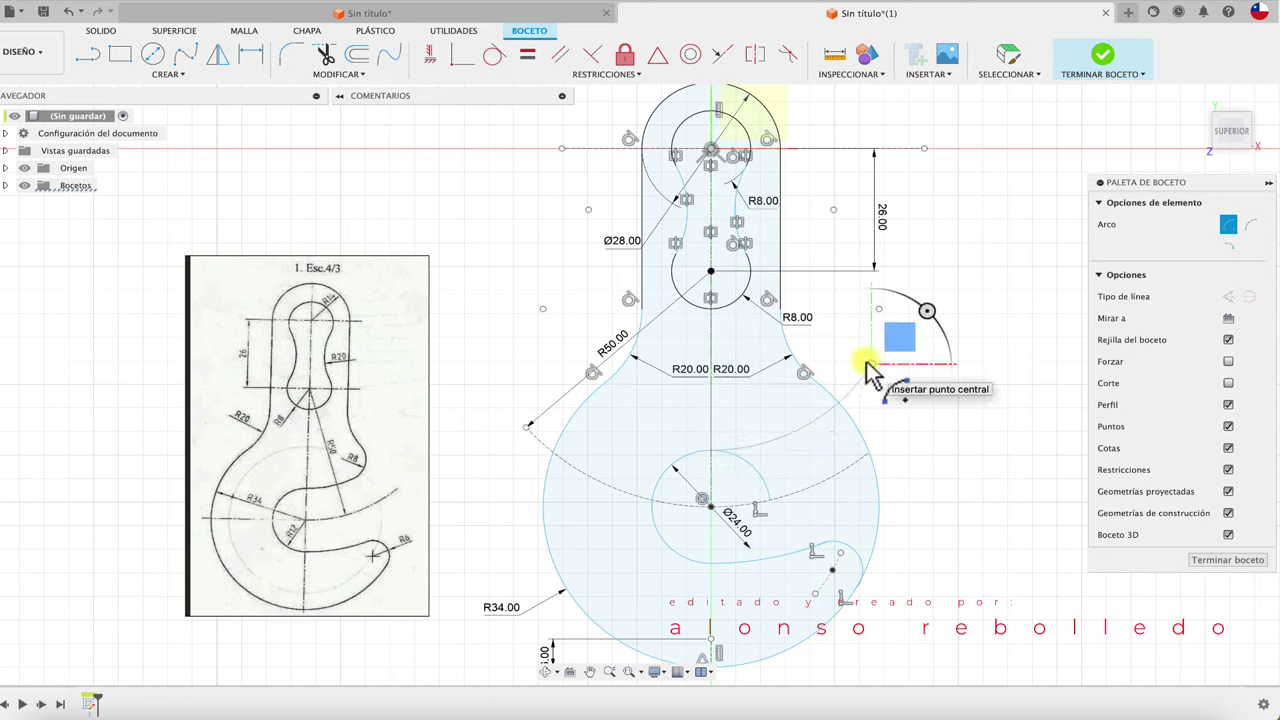
{"action": "key", "text": "Escape"}
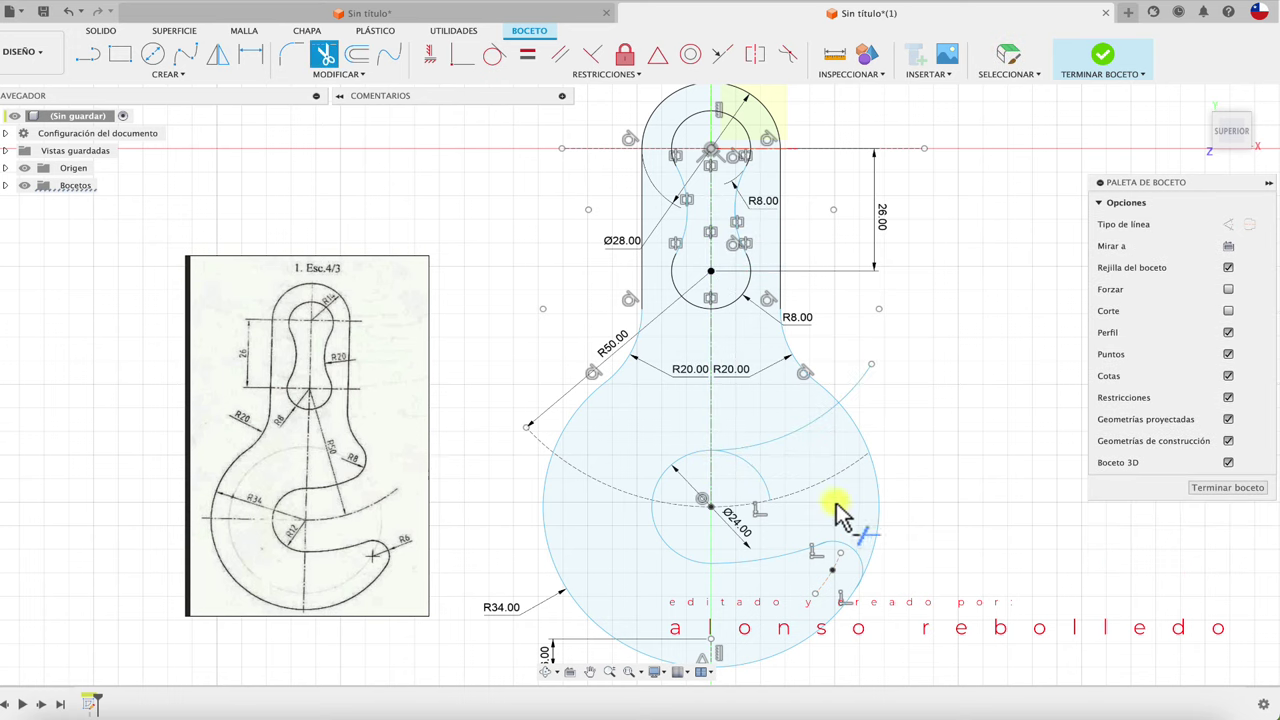
Trim the dashed arc and the R34 circle's right side.
{"action": "left_click", "coordinate": [845, 484]}
{"action": "left_click", "coordinate": [872, 492]}
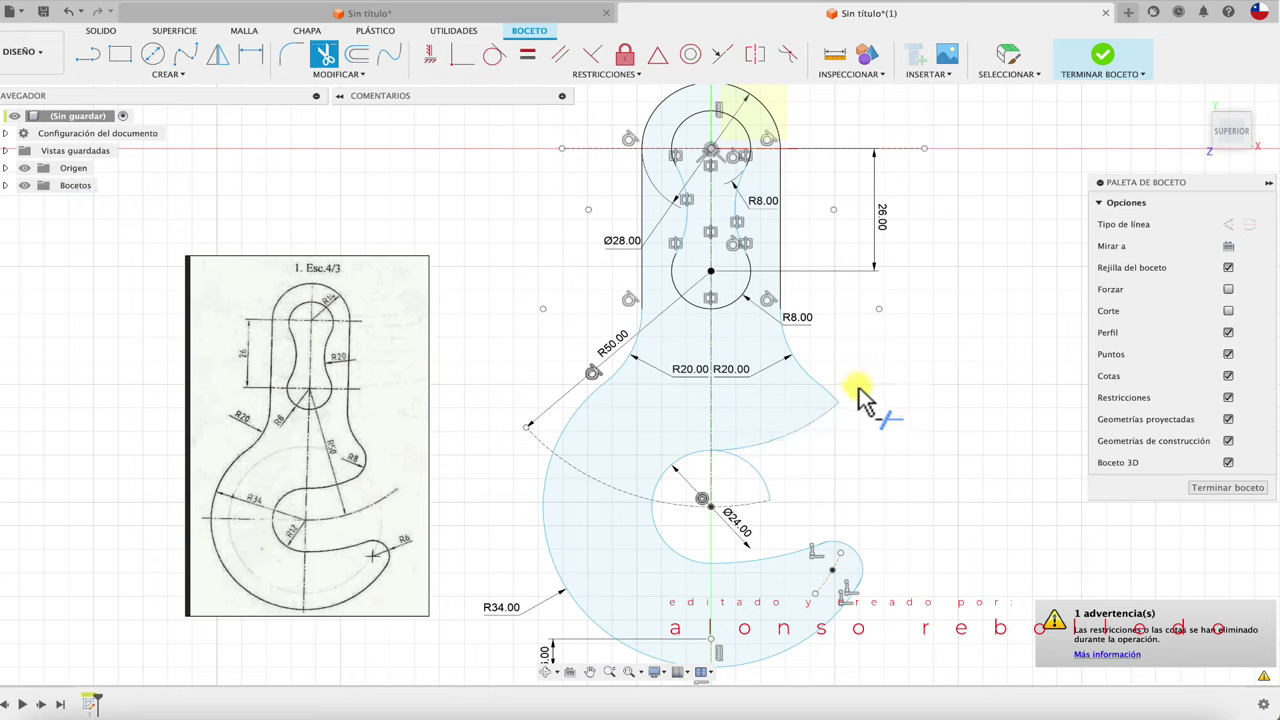
{"action": "key", "text": "Escape"}
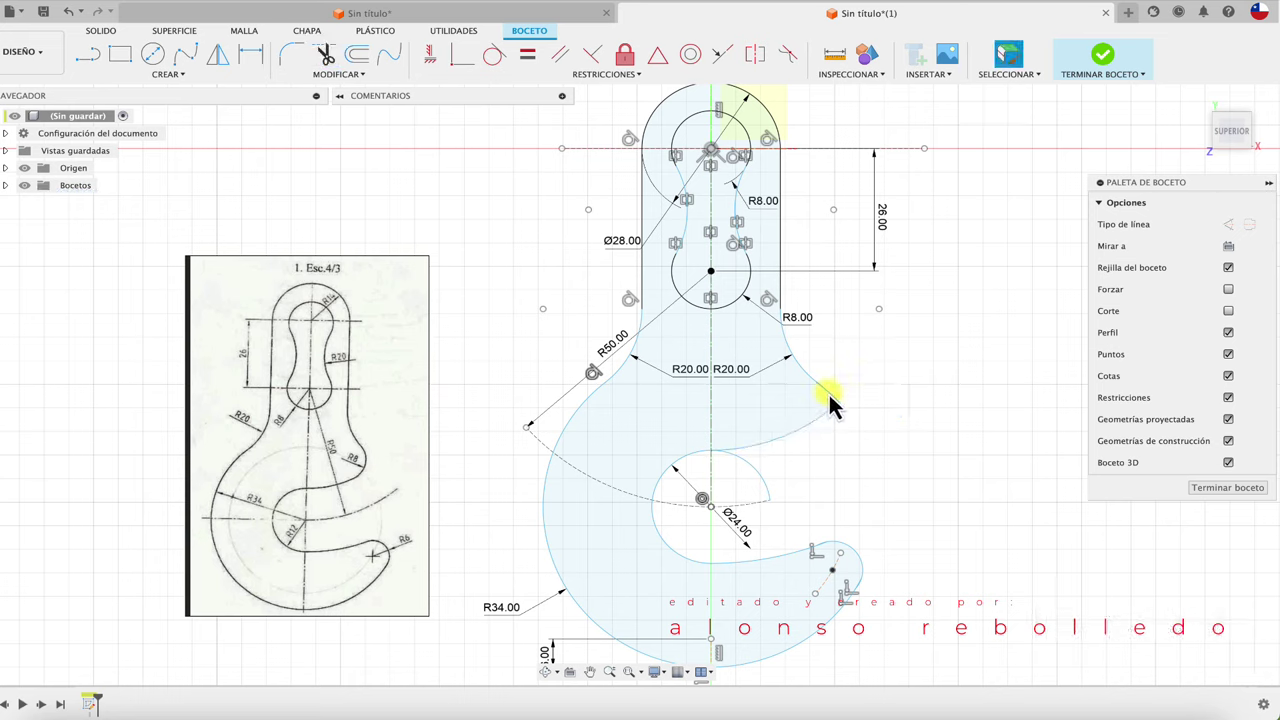
Attempt an 8 mm fillet between two curves on the hook's right edge, then cancel it.
{"action": "left_click", "coordinate": [157, 52]}
{"action": "key", "text": "Escape"}
{"action": "left_click", "coordinate": [291, 58]}
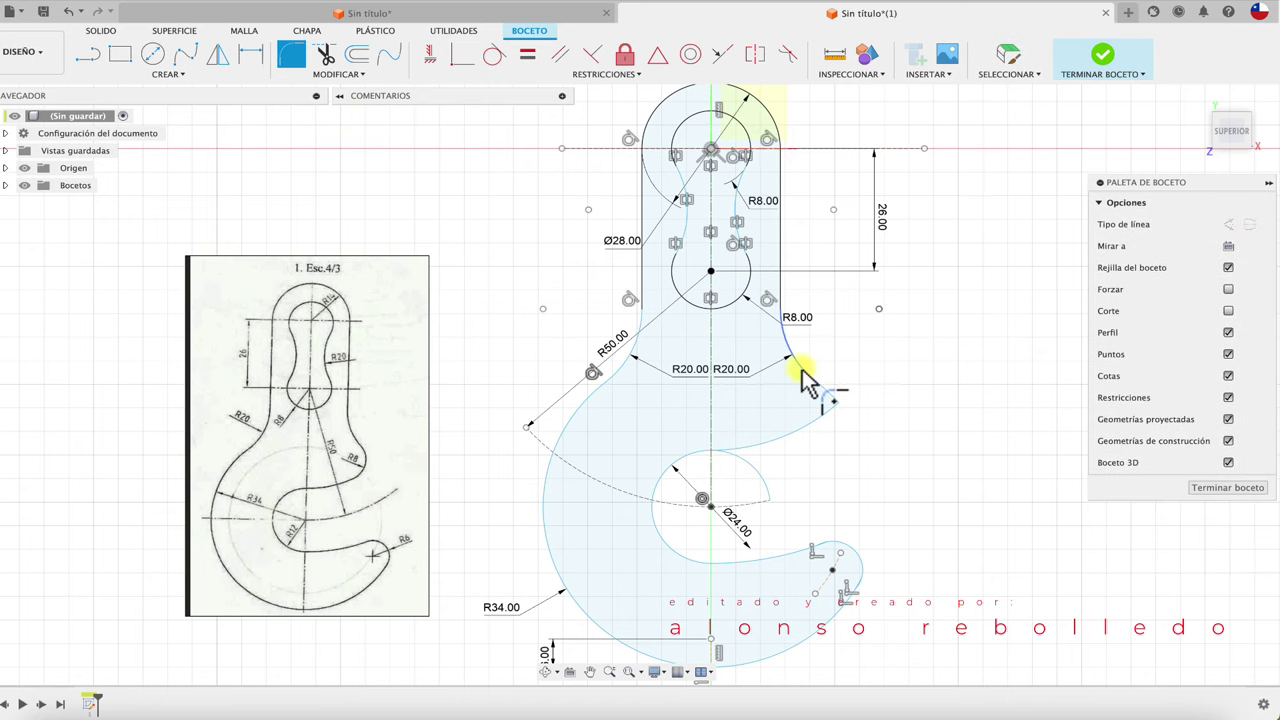
{"action": "left_click", "coordinate": [824, 419]}
{"action": "left_click", "coordinate": [832, 403]}
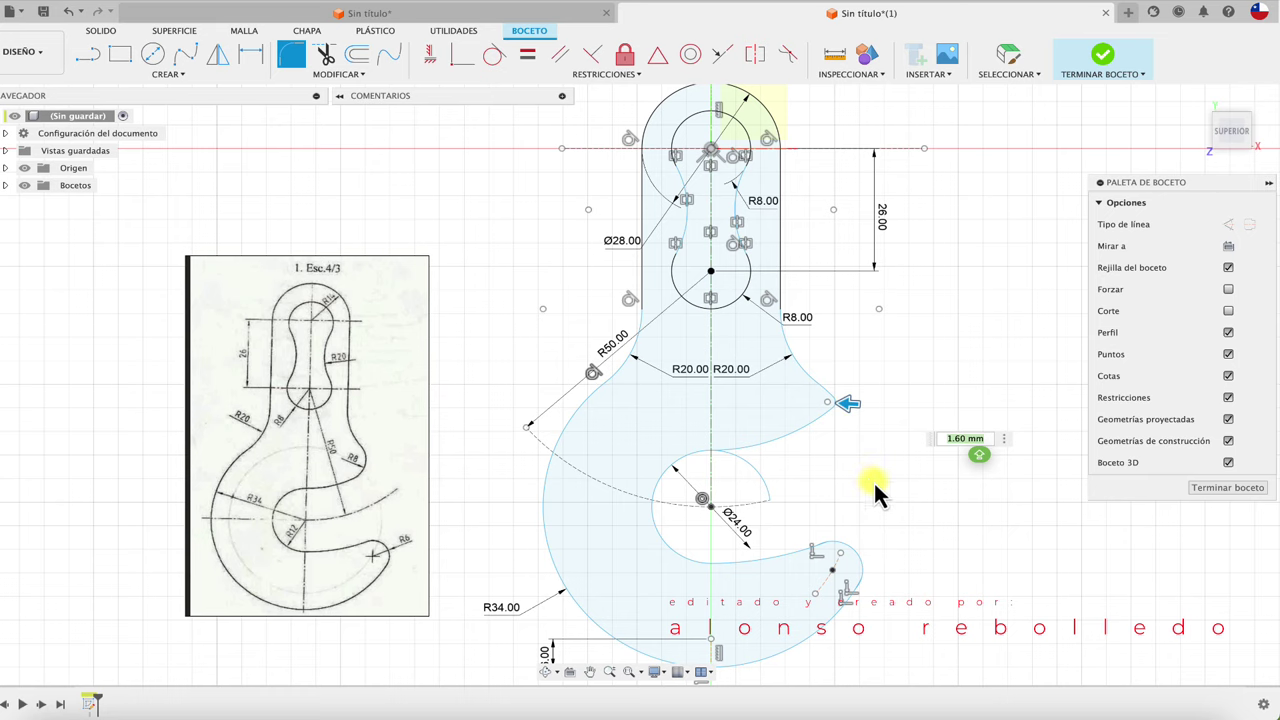
{"action": "type", "text": "8"}
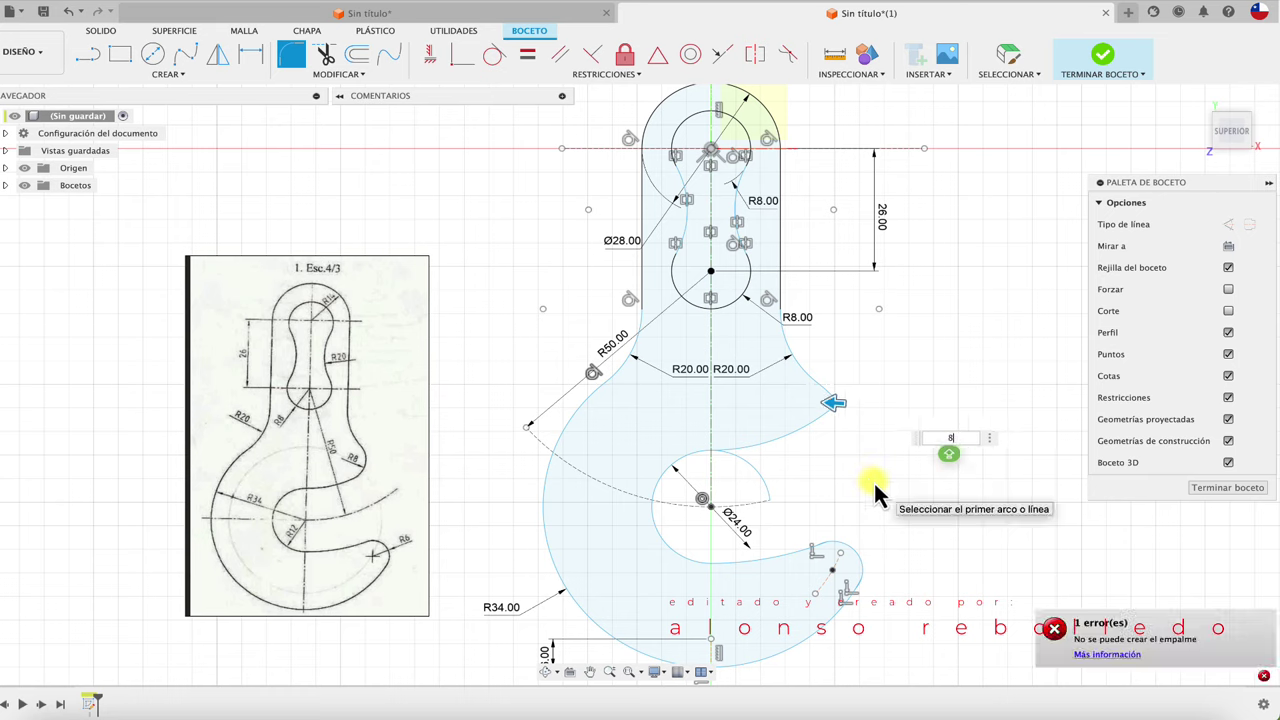
{"action": "key", "text": "Escape"}
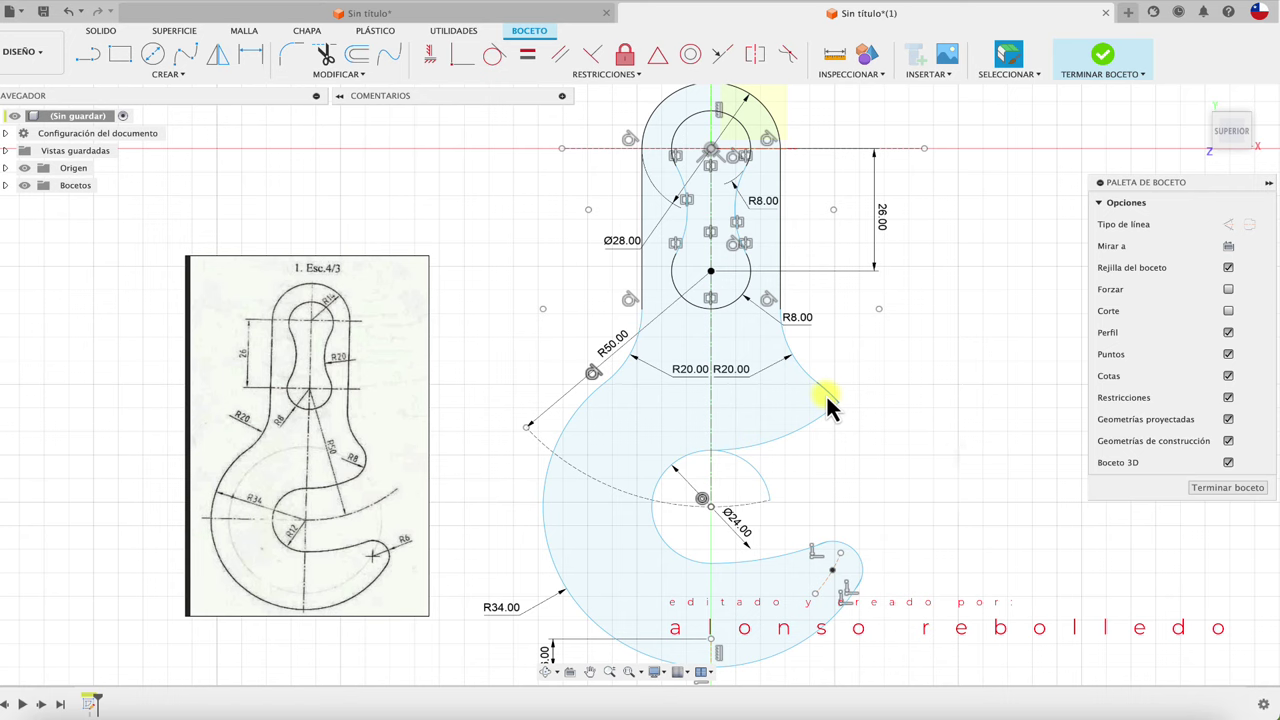
Delete the stray arc on the hook's right edge and select the remaining R20 arc.
{"action": "left_click", "coordinate": [826, 394]}
{"action": "key", "text": "Delete"}
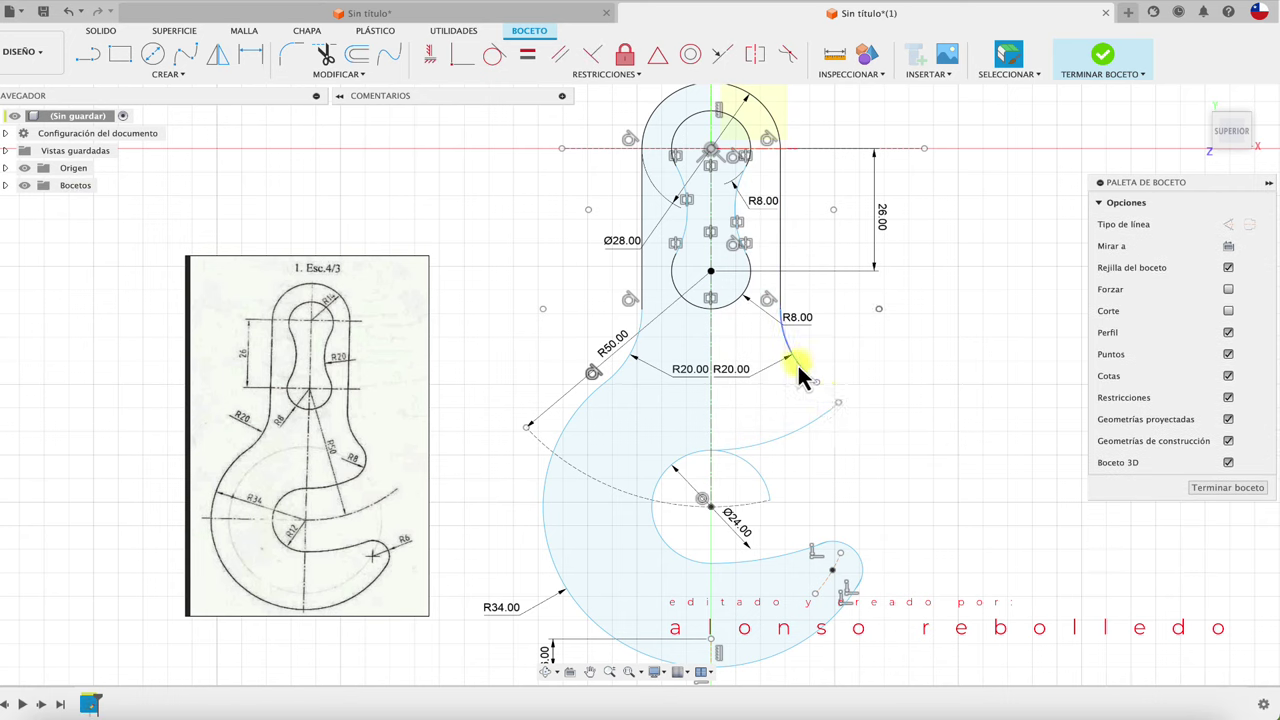
{"action": "left_click", "coordinate": [799, 366]}
{"action": "middle_click_drag", "start_coordinate": [868, 360], "coordinate": [853, 369]}
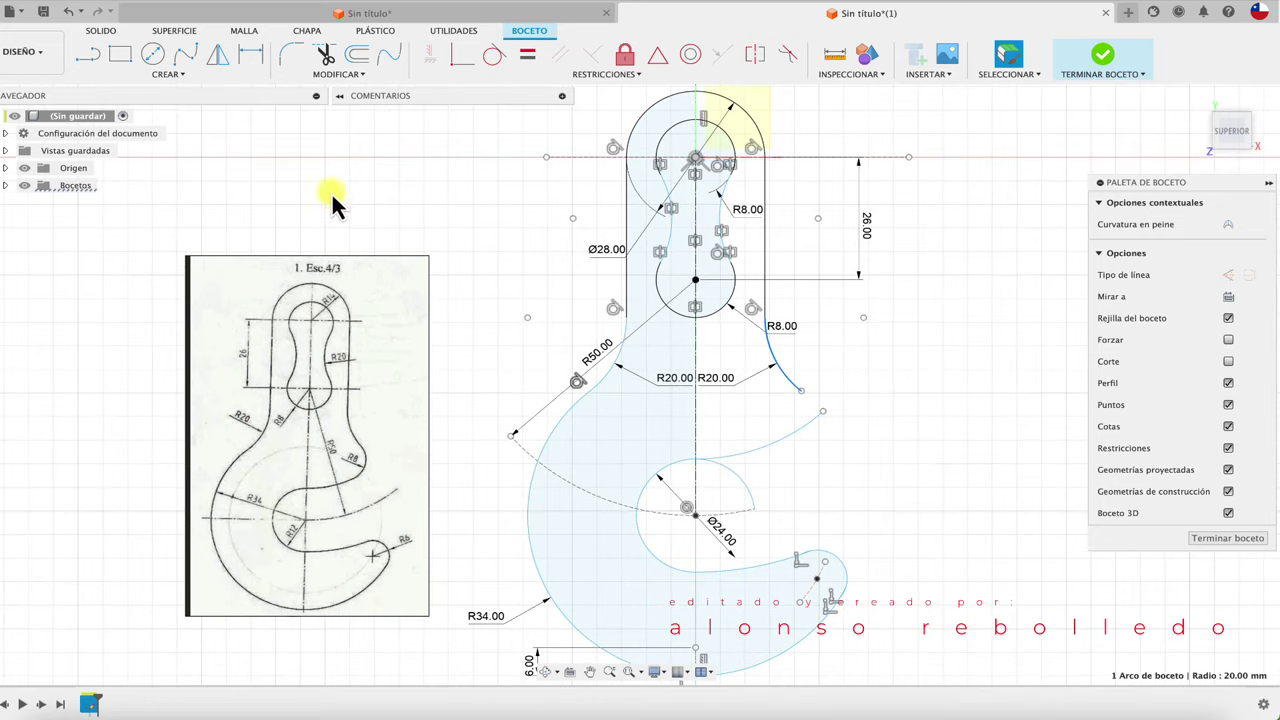
Draw a 40 mm diameter circle centred right of the shank's neck.
{"action": "left_click", "coordinate": [166, 60]}
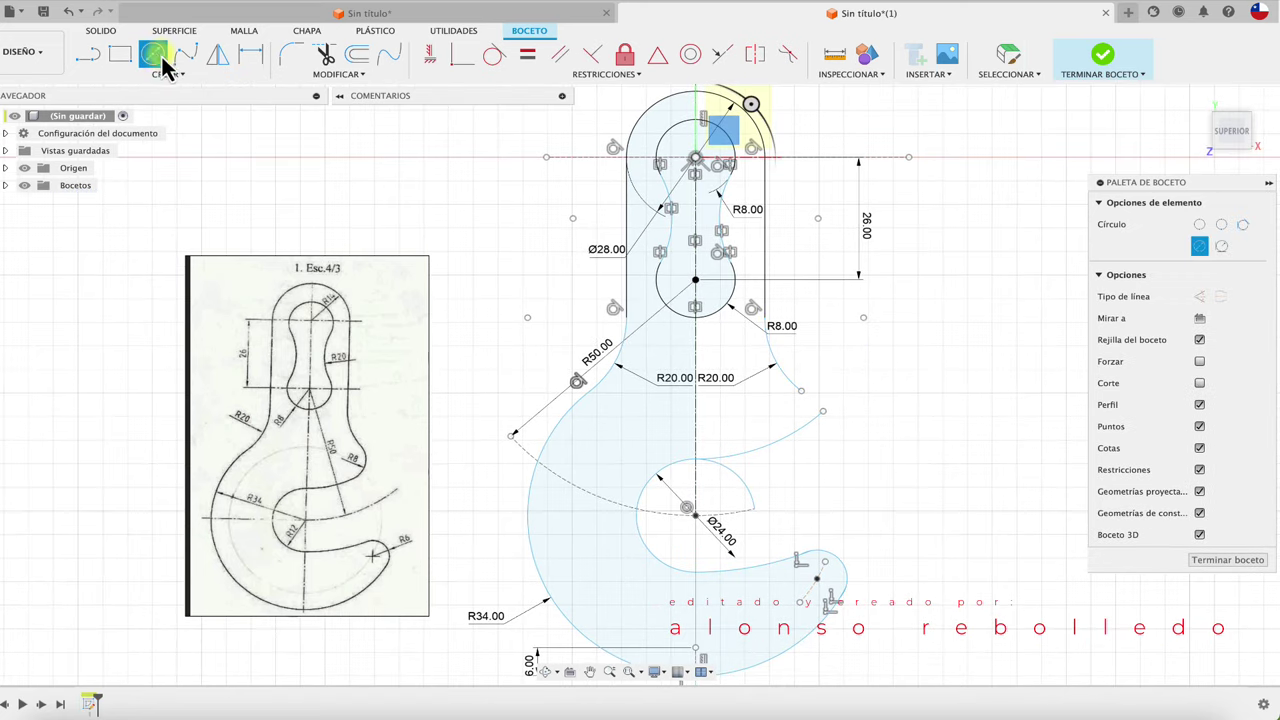
{"action": "left_click", "coordinate": [864, 319]}
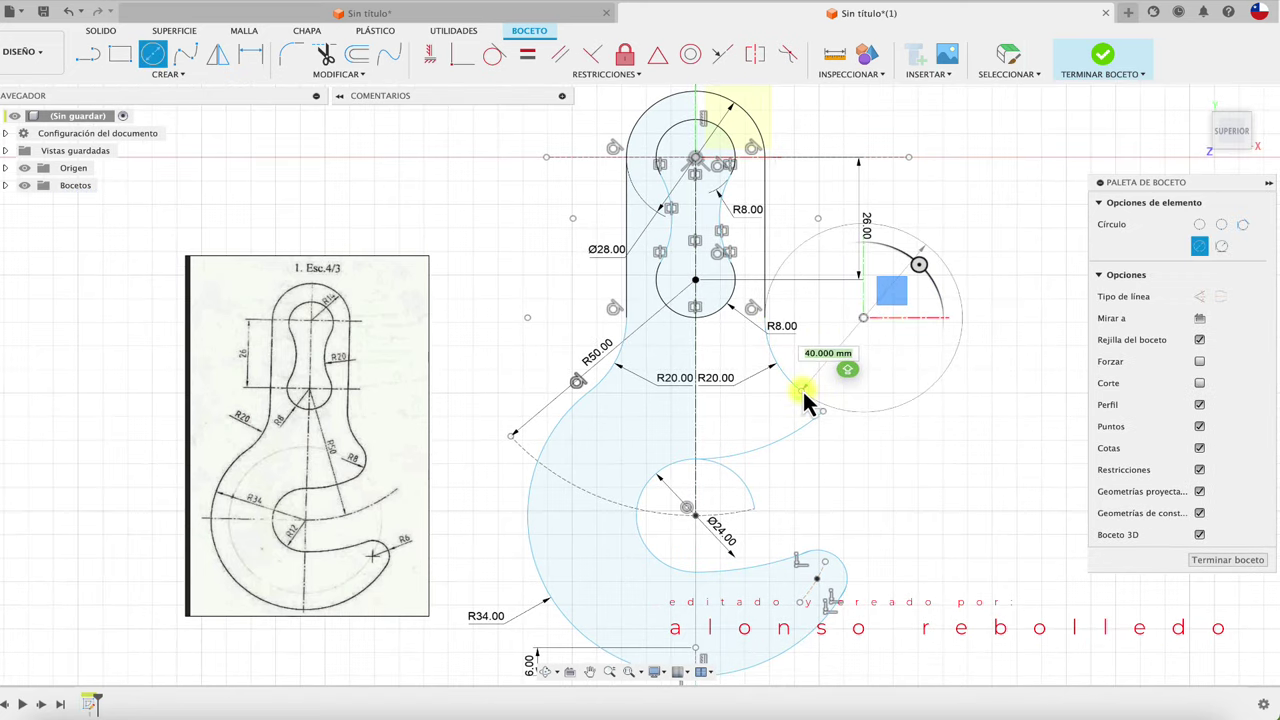
{"action": "left_click", "coordinate": [806, 398]}
{"action": "key", "text": "Escape"}
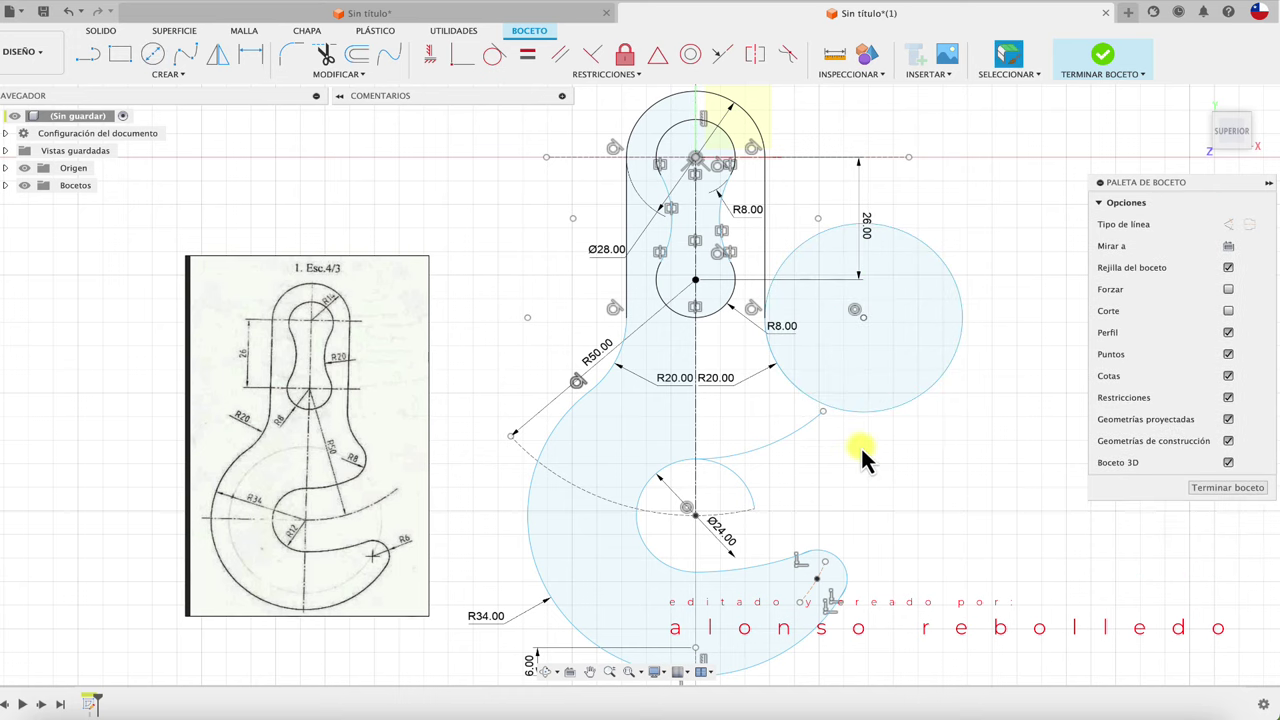
Trim the 40 mm circle down to a concave arc closing the throat gap.
{"action": "left_click", "coordinate": [340, 74]}
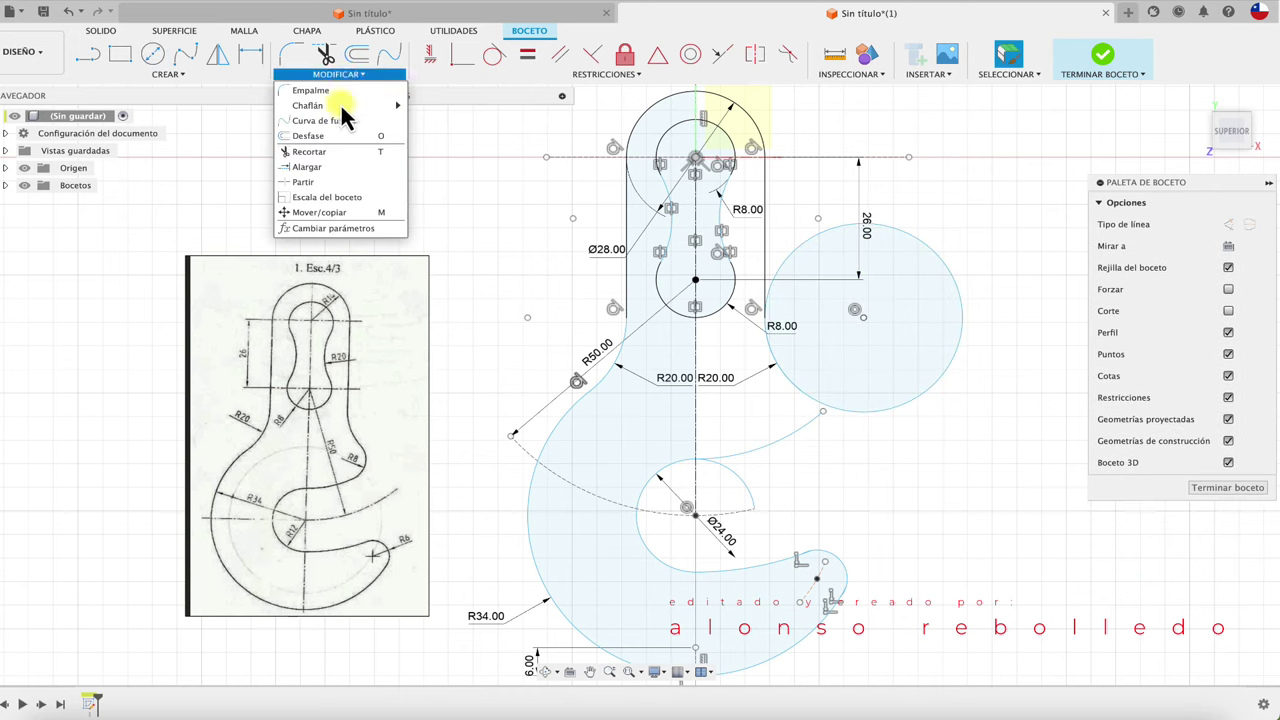
{"action": "left_click", "coordinate": [343, 168]}
{"action": "left_click", "coordinate": [800, 438]}
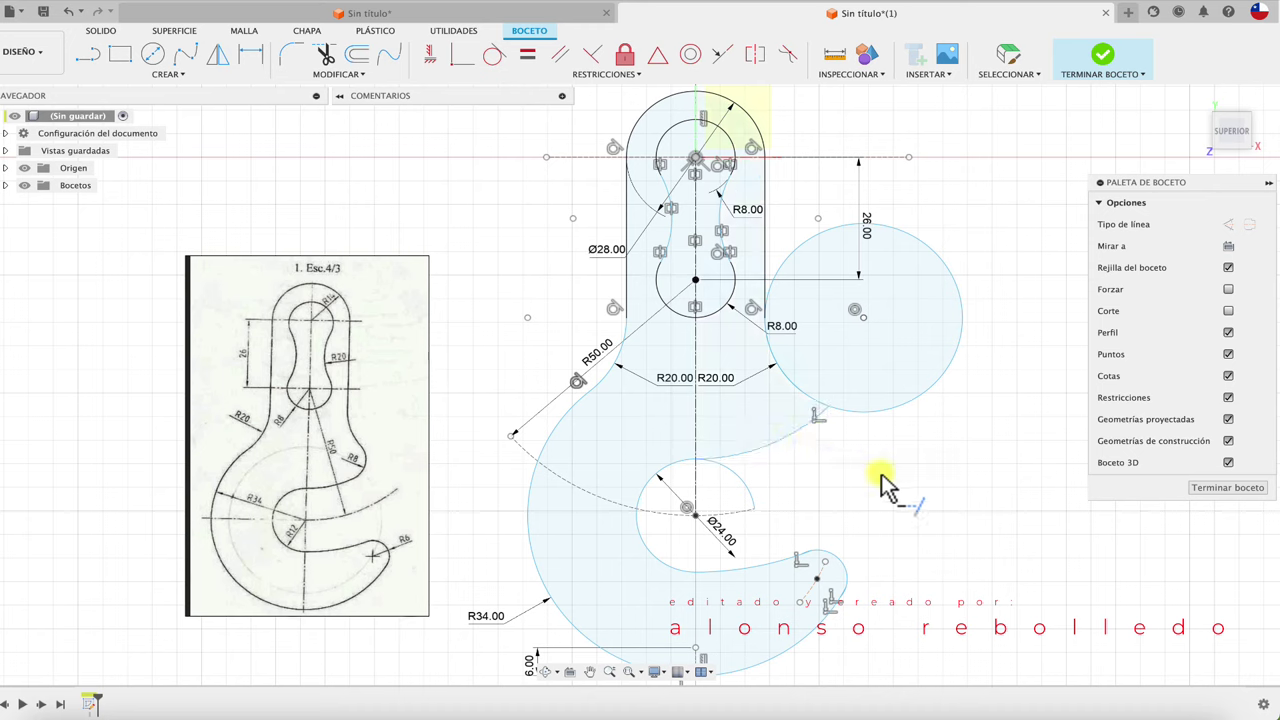
{"action": "left_click", "coordinate": [905, 408]}
{"action": "key", "text": "Escape"}
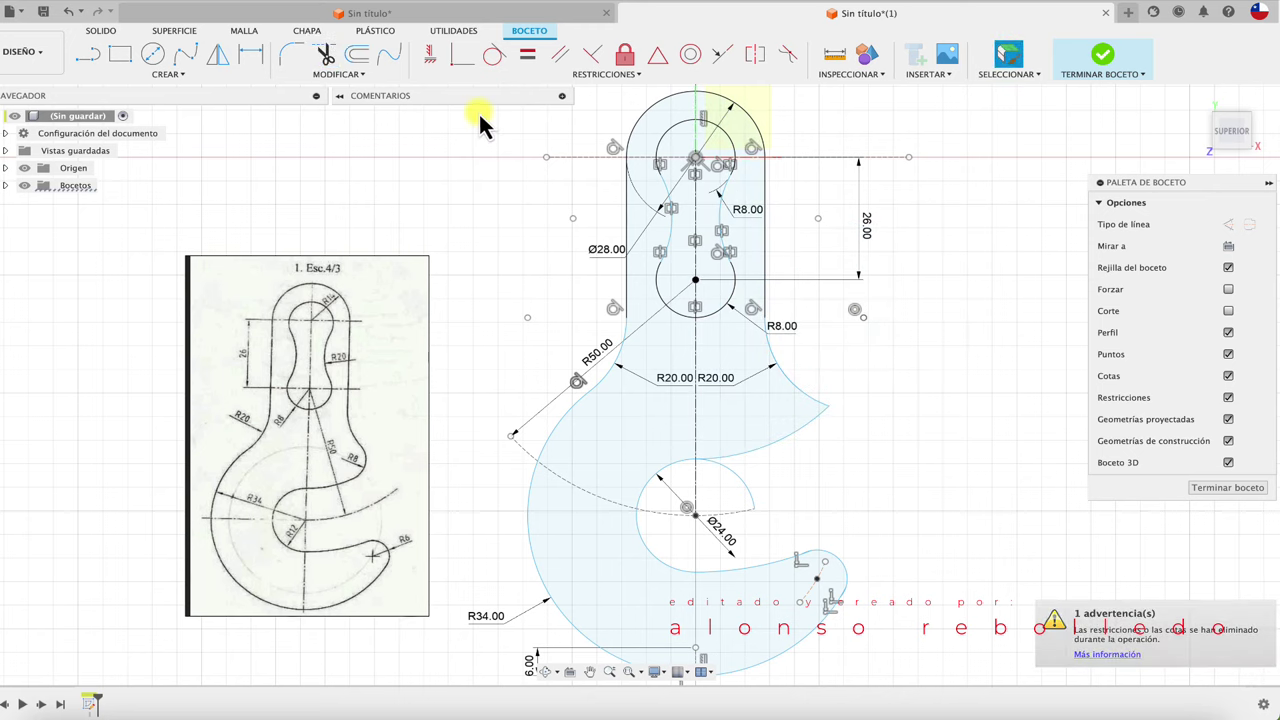
{"action": "left_click", "coordinate": [297, 53]}
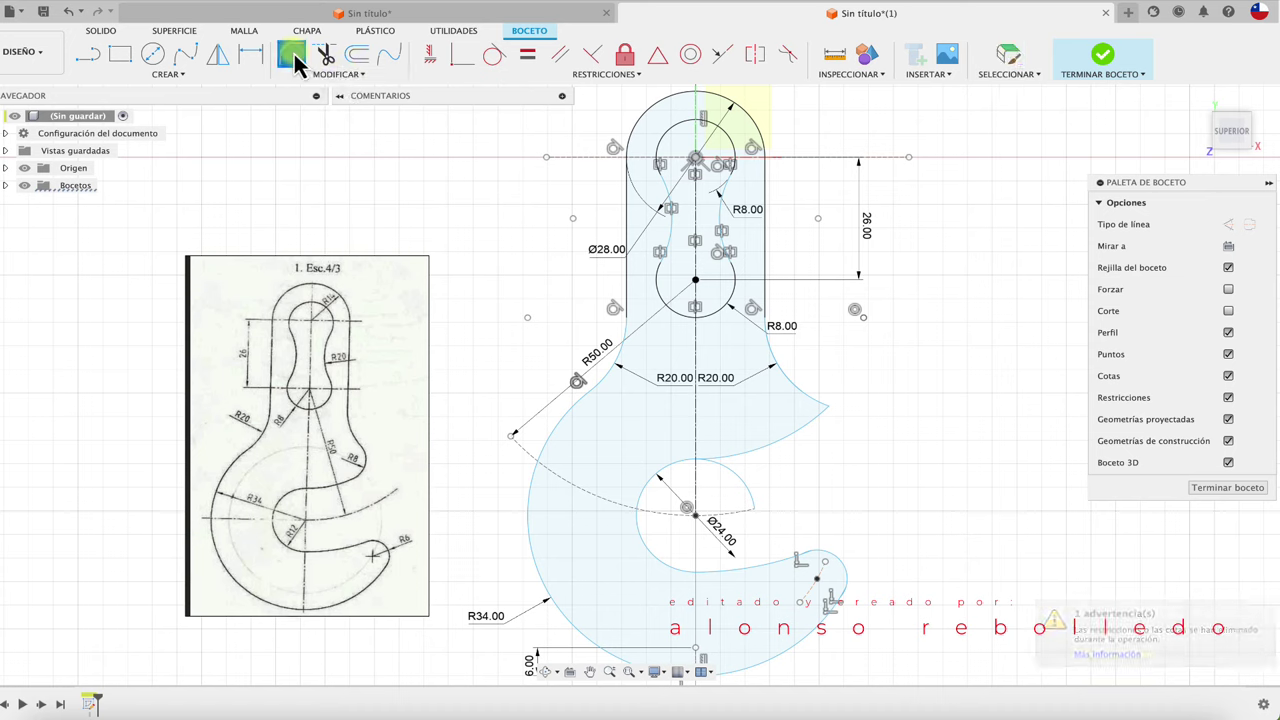
Round the hook's right corner with an R8 fillet.
{"action": "left_click", "coordinate": [815, 410]}
{"action": "left_click", "coordinate": [813, 418]}
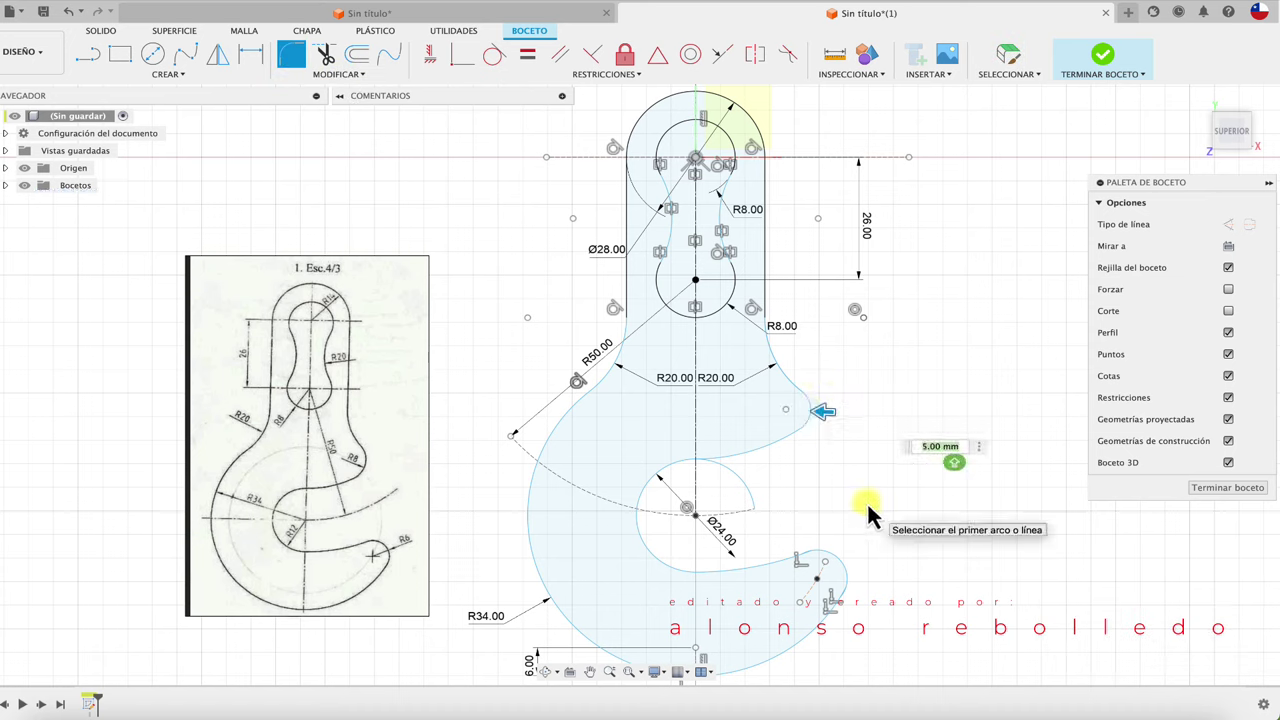
{"action": "key", "text": "Return"}
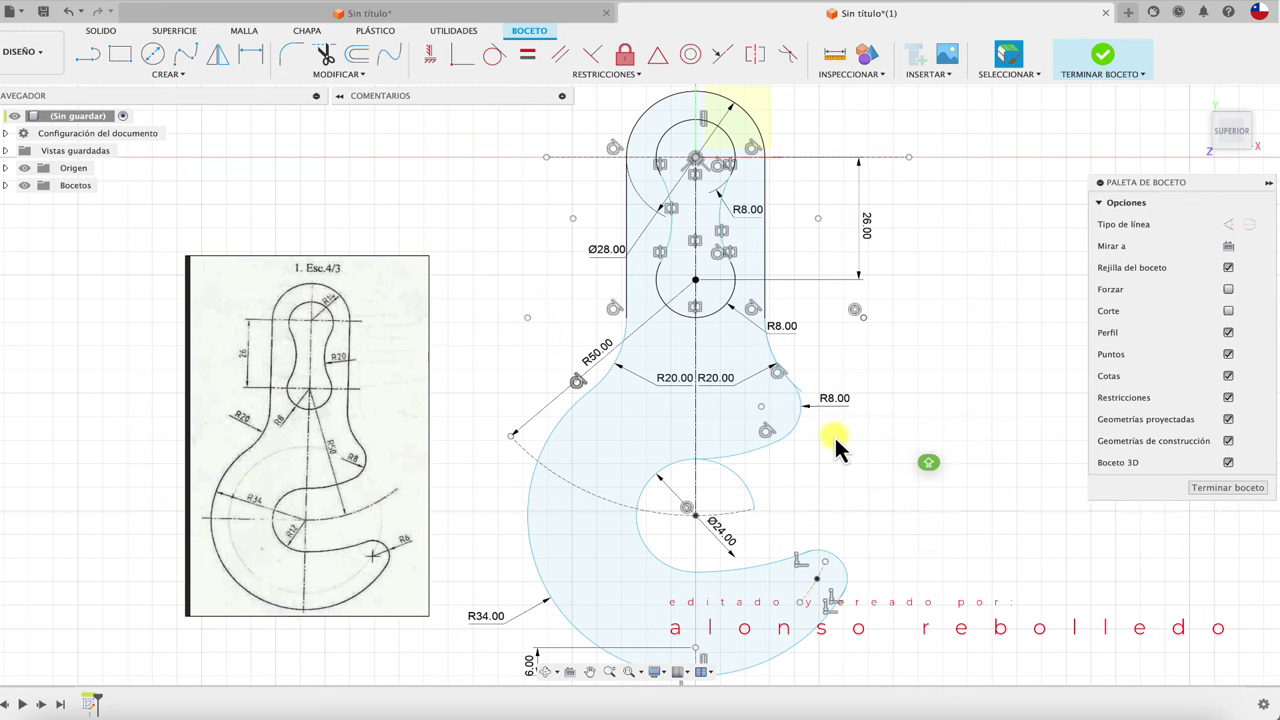
{"action": "scroll", "coordinate": [834, 437], "scroll_direction": "up", "scroll_amount": 2}
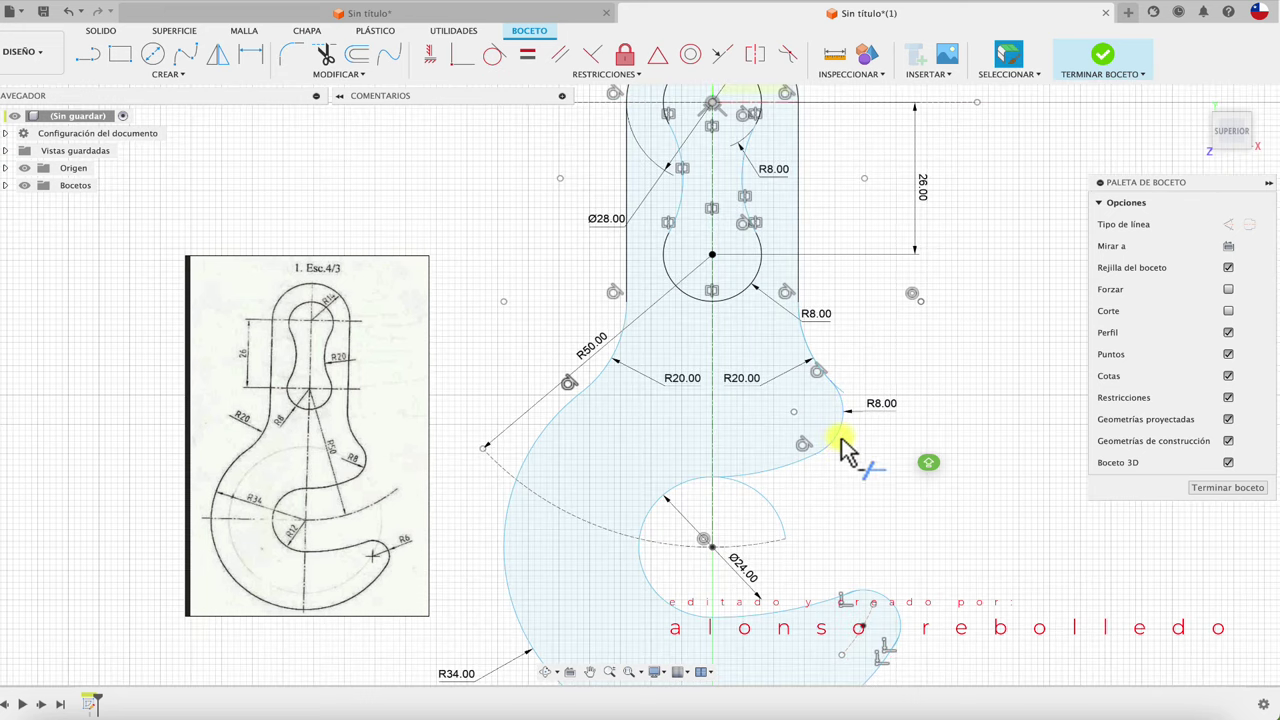
Trim the leftover segments beside the fillet and the Ø24 hole's upper-right arc.
{"action": "key", "text": "t"}
{"action": "left_click", "coordinate": [841, 393]}
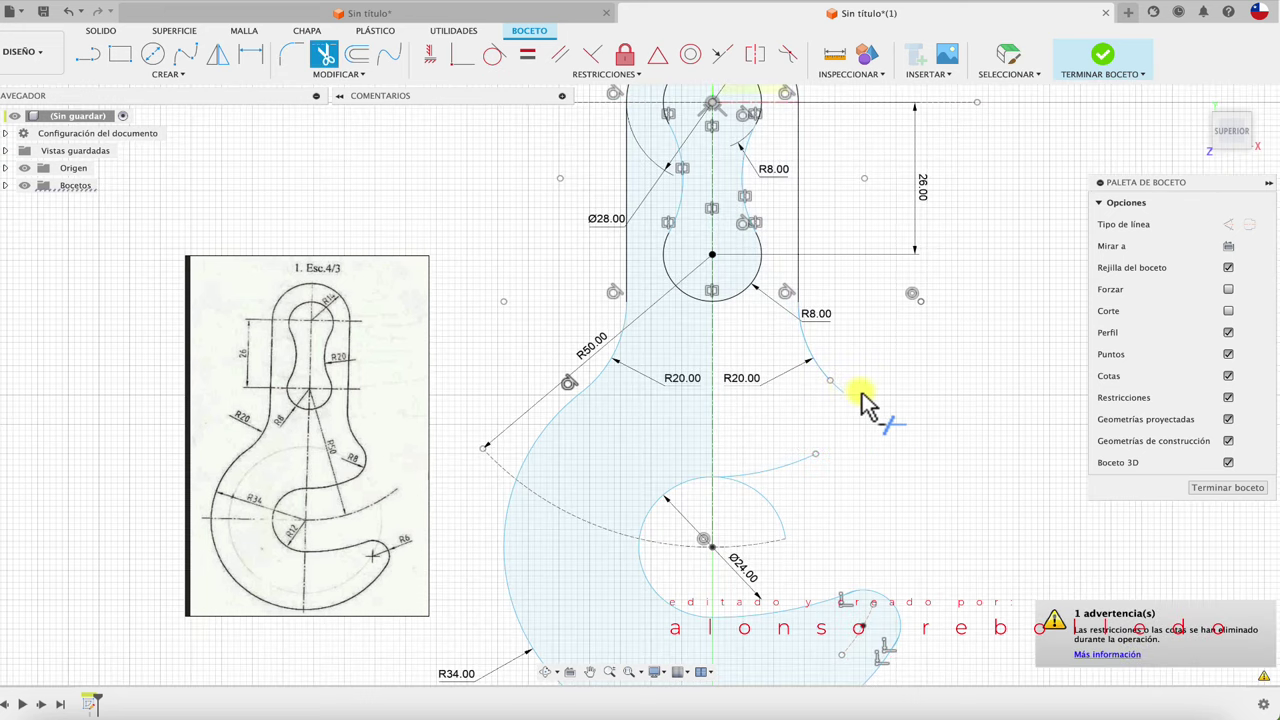
{"action": "key", "text": "Escape"}
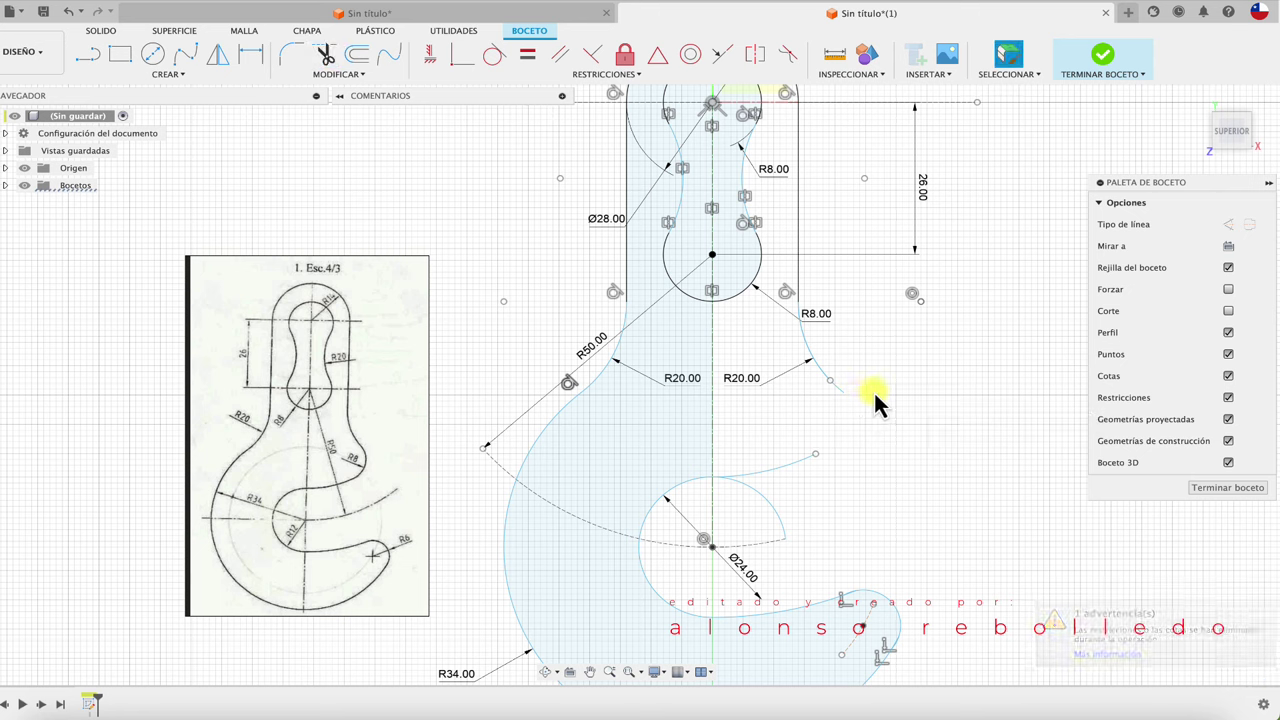
{"action": "key", "text": "ctrl+z"}
{"action": "key", "text": "t"}
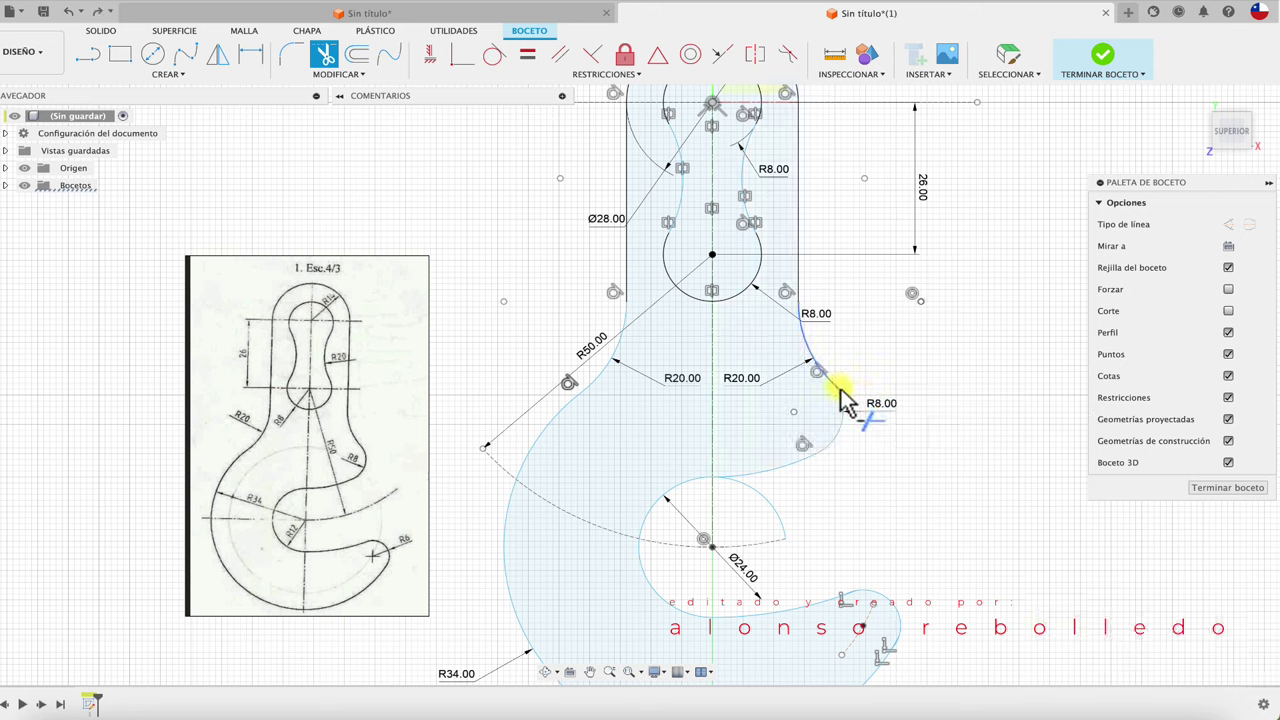
{"action": "left_click", "coordinate": [851, 395]}
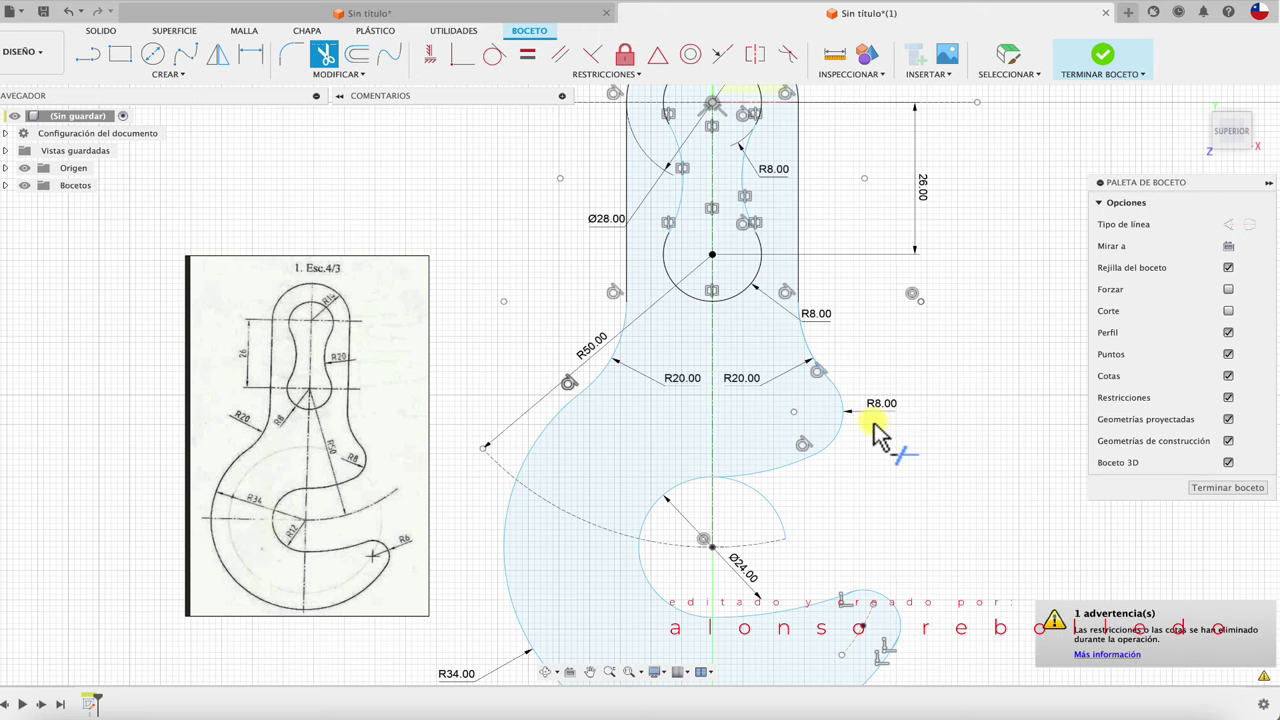
{"action": "scroll", "coordinate": [900, 405], "scroll_direction": "down", "scroll_amount": 3}
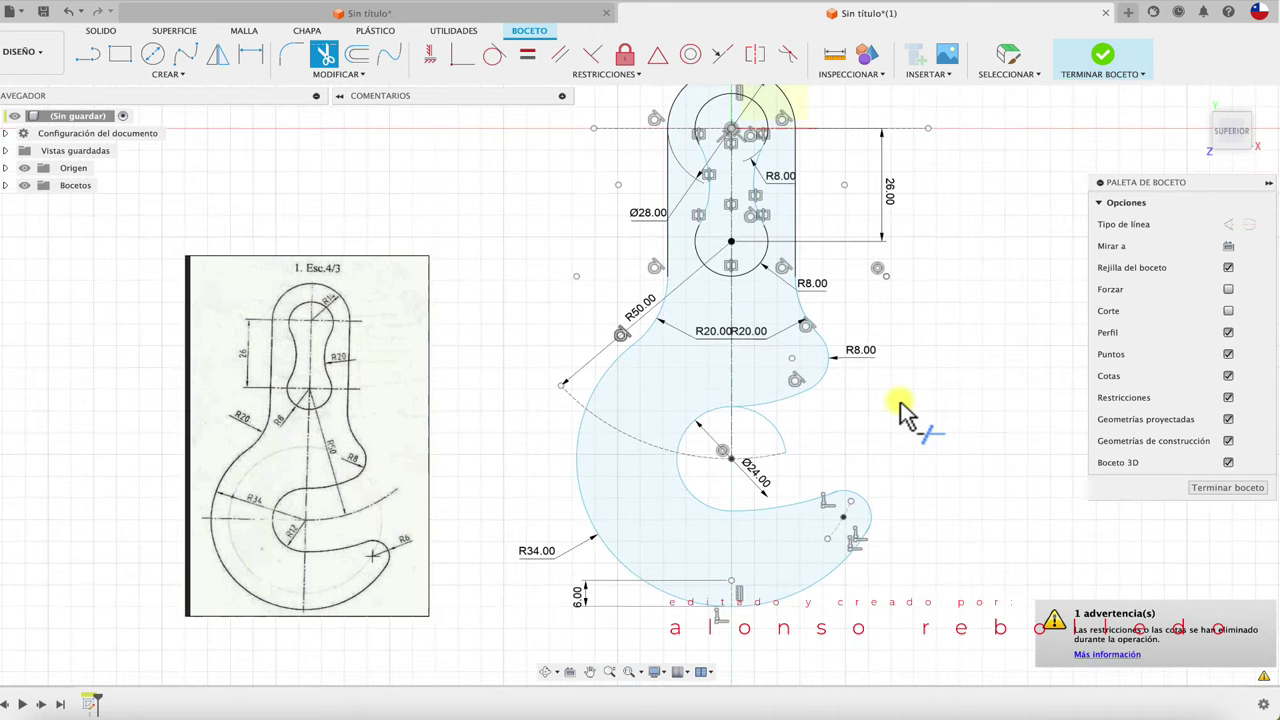
{"action": "scroll", "coordinate": [900, 402], "scroll_direction": "up", "scroll_amount": 1}
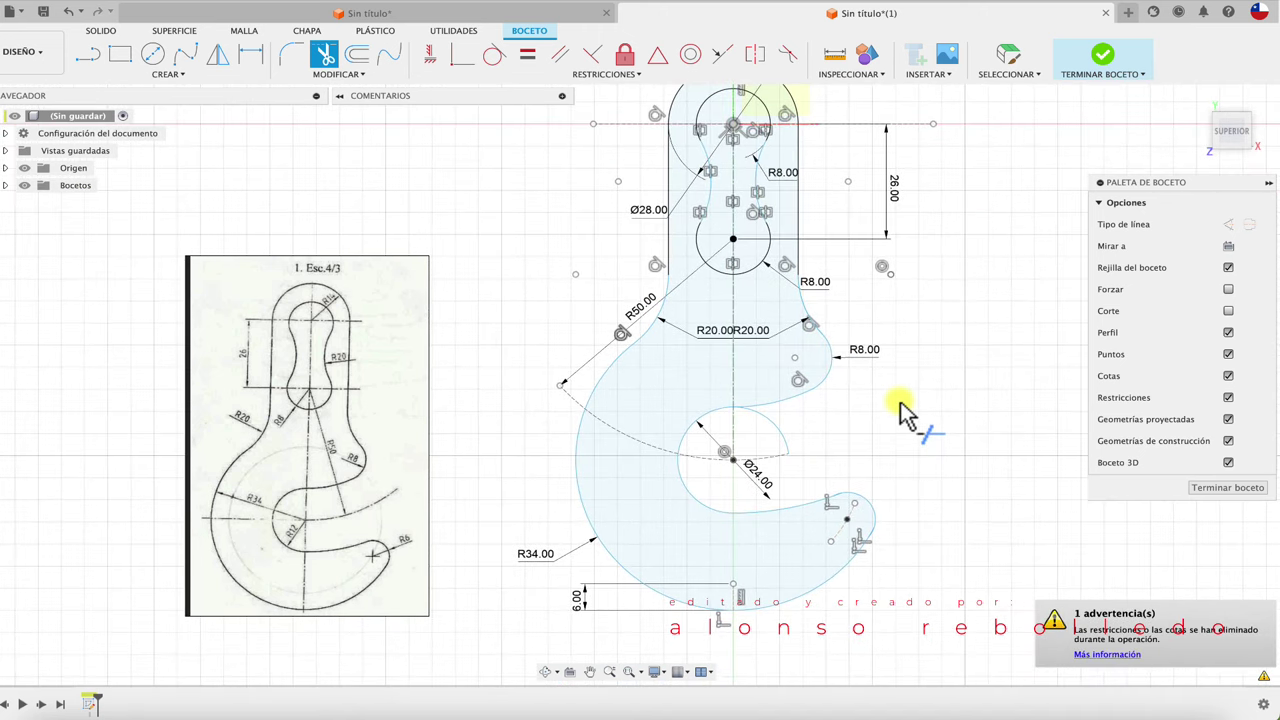
{"action": "left_click", "coordinate": [785, 440]}
{"action": "scroll", "coordinate": [908, 430], "scroll_direction": "up", "scroll_amount": 2}
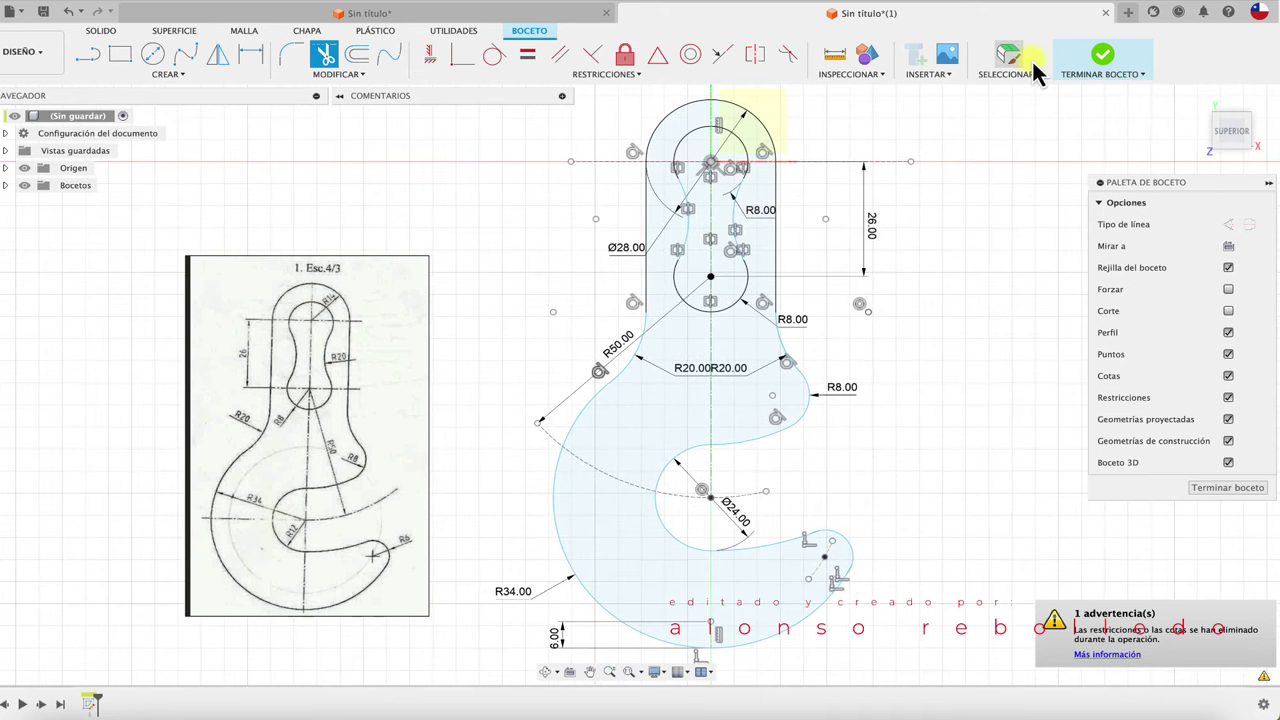
Extrude both hook profiles symmetrically to 10 mm as a new body, then check the Top view.
{"action": "left_click", "coordinate": [1109, 64]}
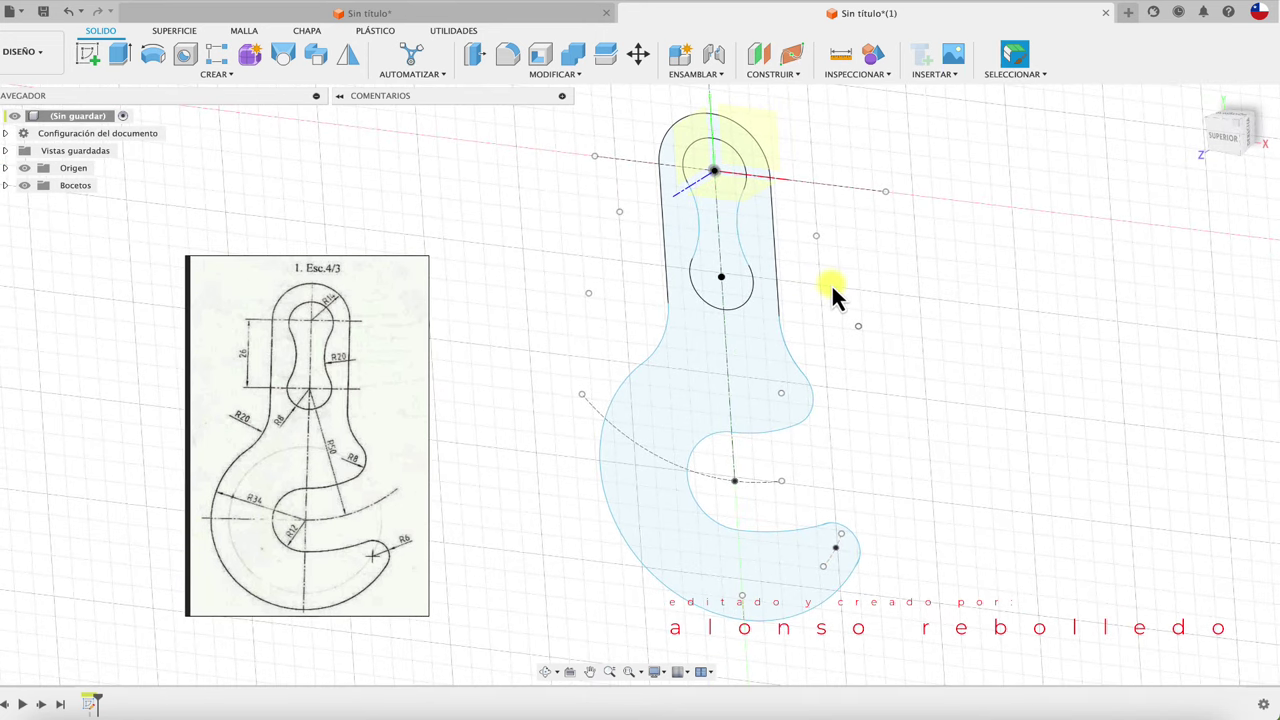
{"action": "key", "text": "e"}
{"action": "left_click", "coordinate": [769, 585]}
{"action": "left_click", "coordinate": [771, 408]}
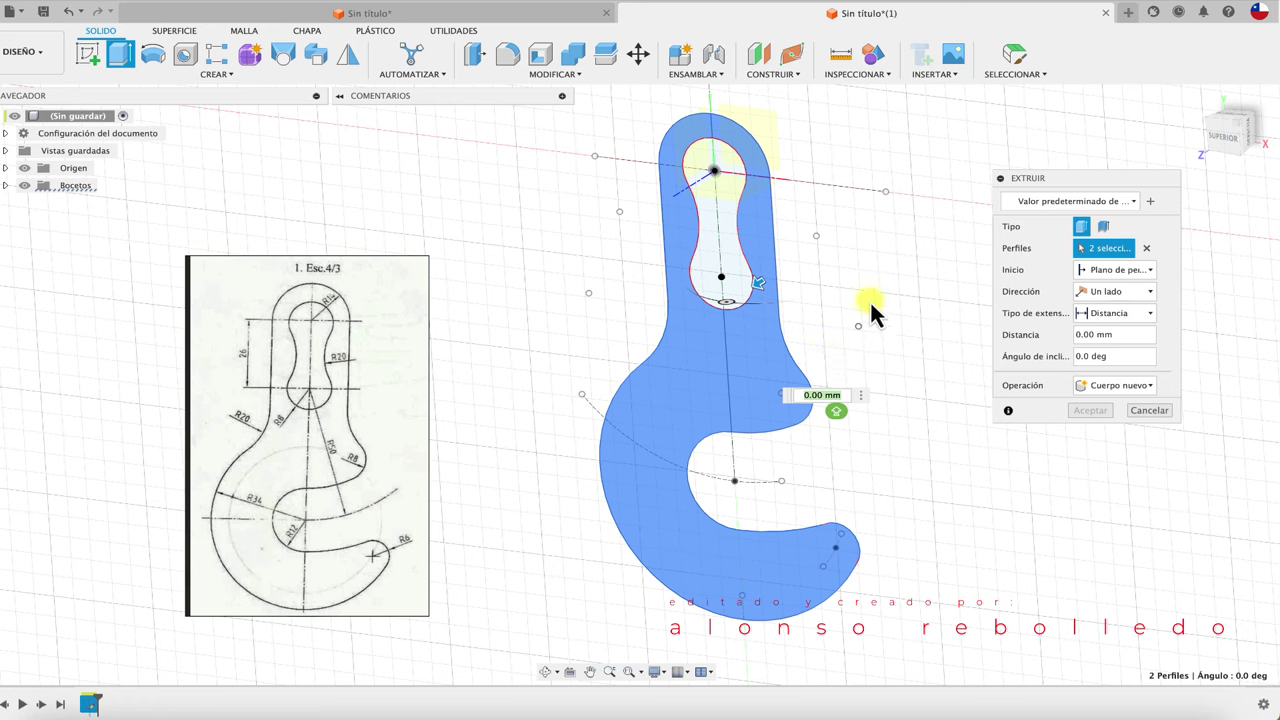
{"action": "left_click", "coordinate": [1120, 291]}
{"action": "left_click", "coordinate": [1125, 340]}
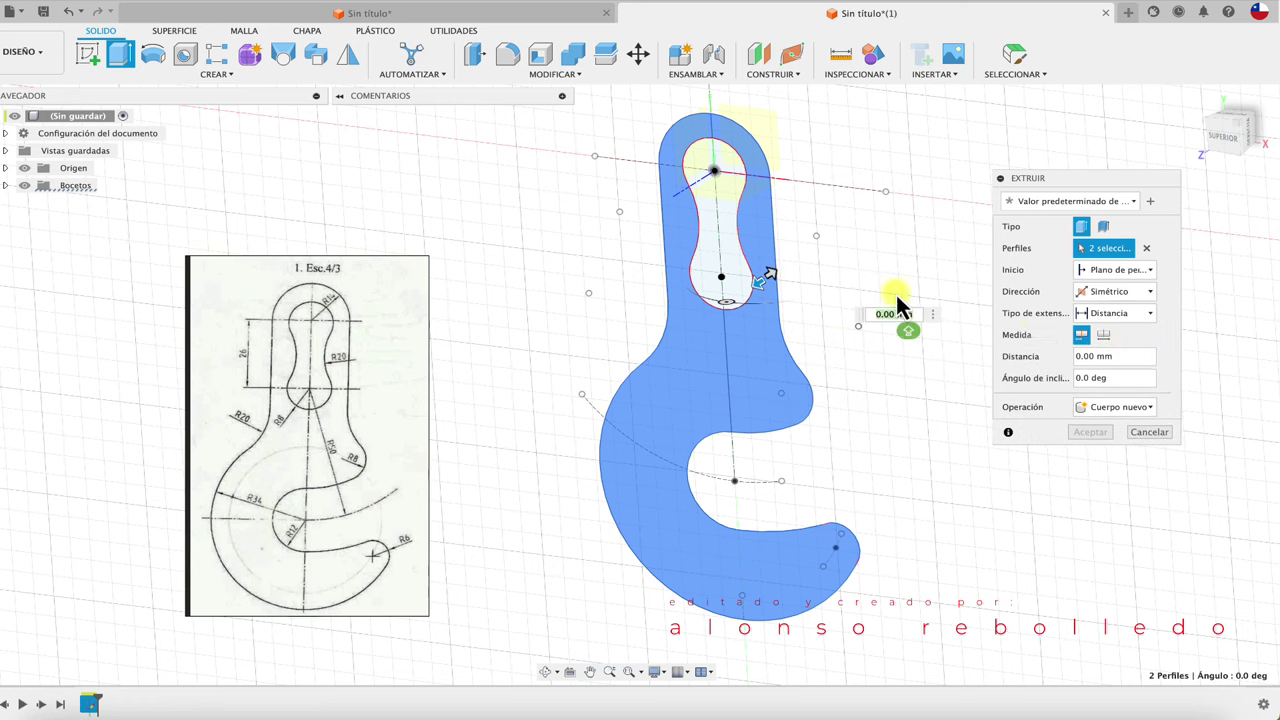
{"action": "left_click_drag", "start_coordinate": [760, 292], "coordinate": [740, 297]}
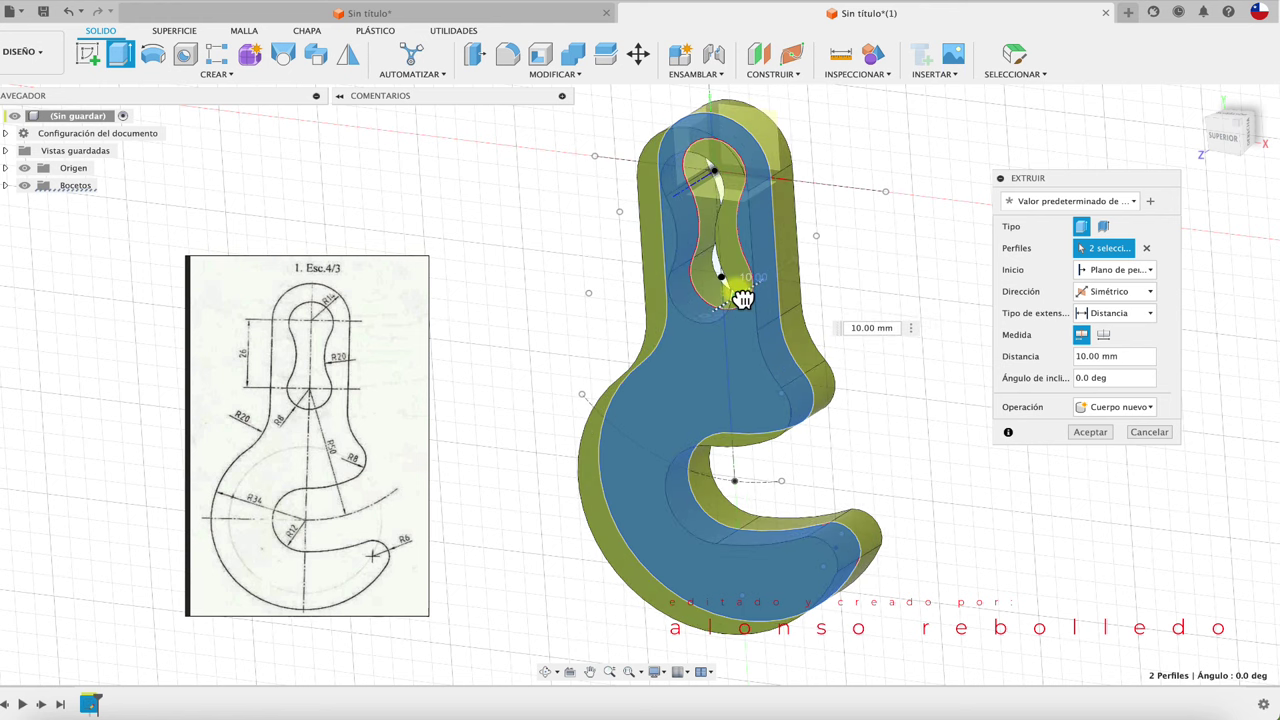
{"action": "left_click", "coordinate": [1092, 432]}
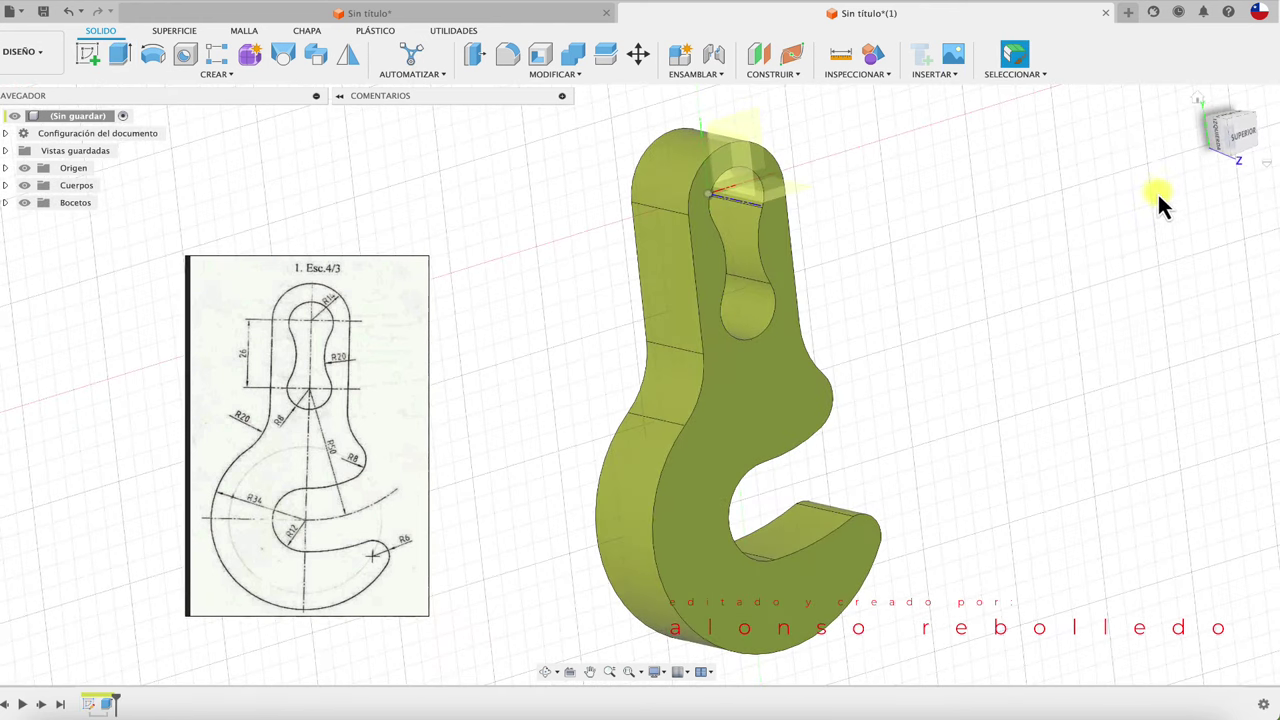
{"action": "left_click", "coordinate": [1258, 143]}
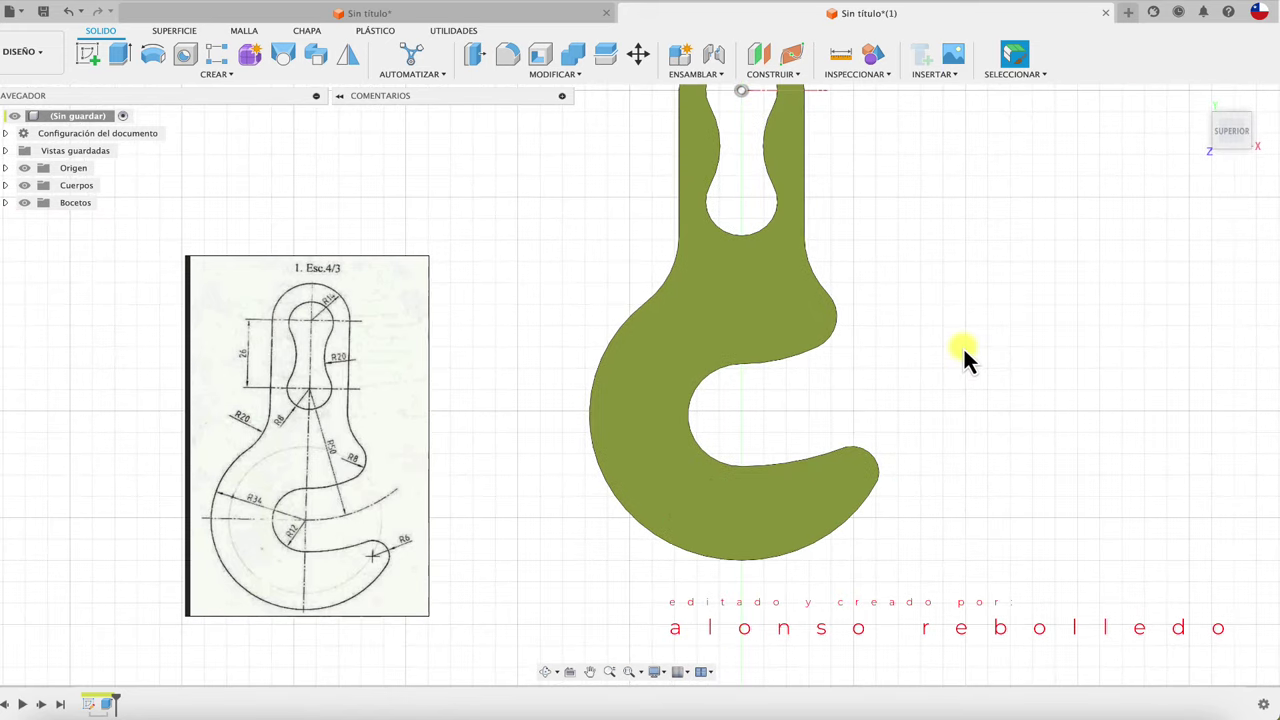